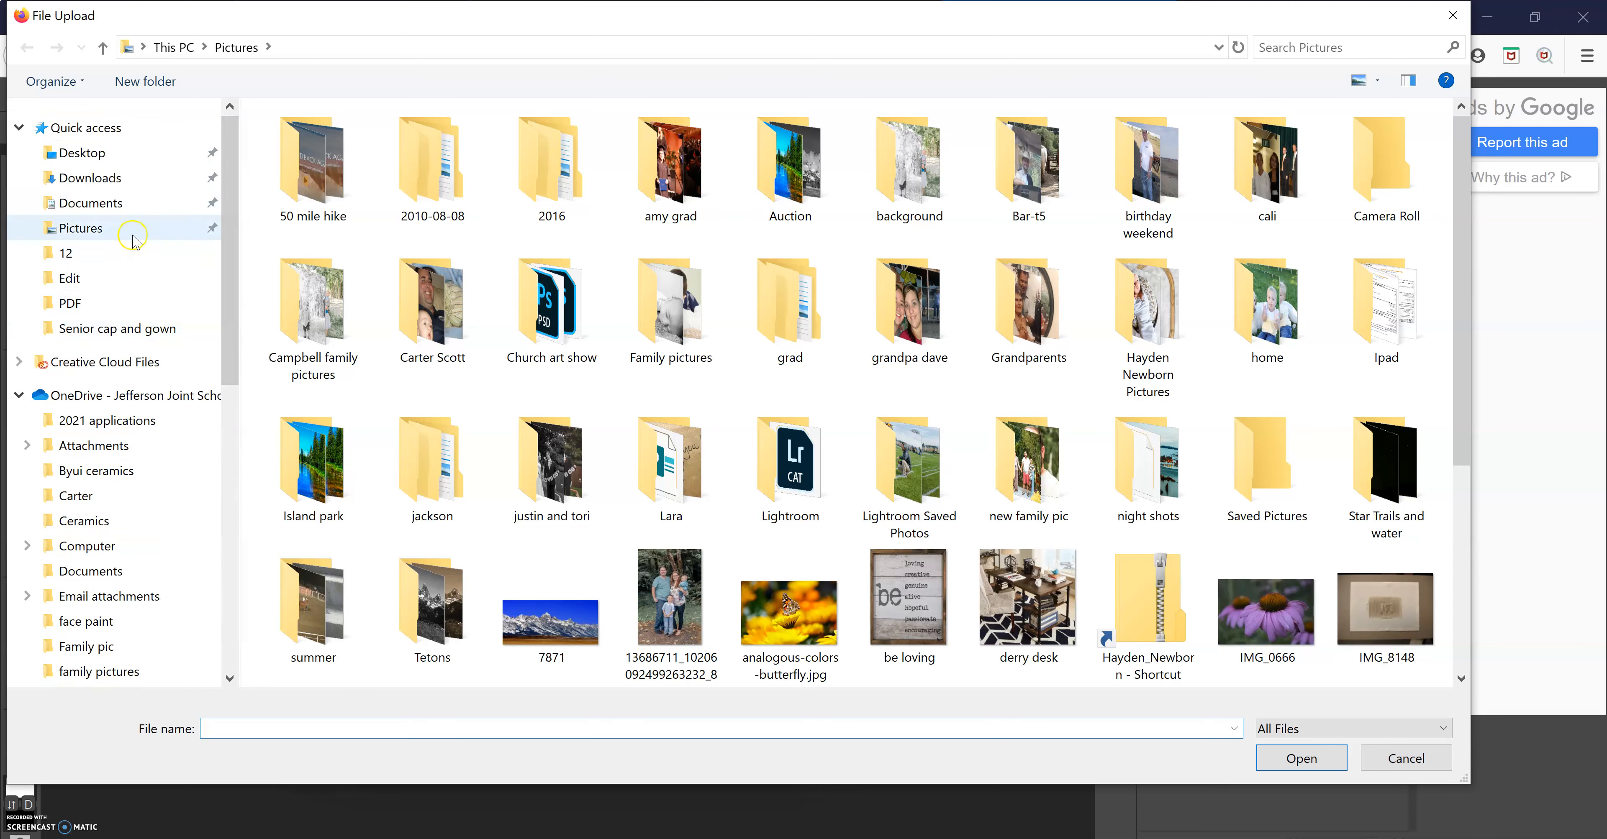
# Step: Open the photo WB-0327 from Documents > Rigby online > photo > photo videos > Light box pictures > Photos > Edit
pyautogui.click(91, 203)
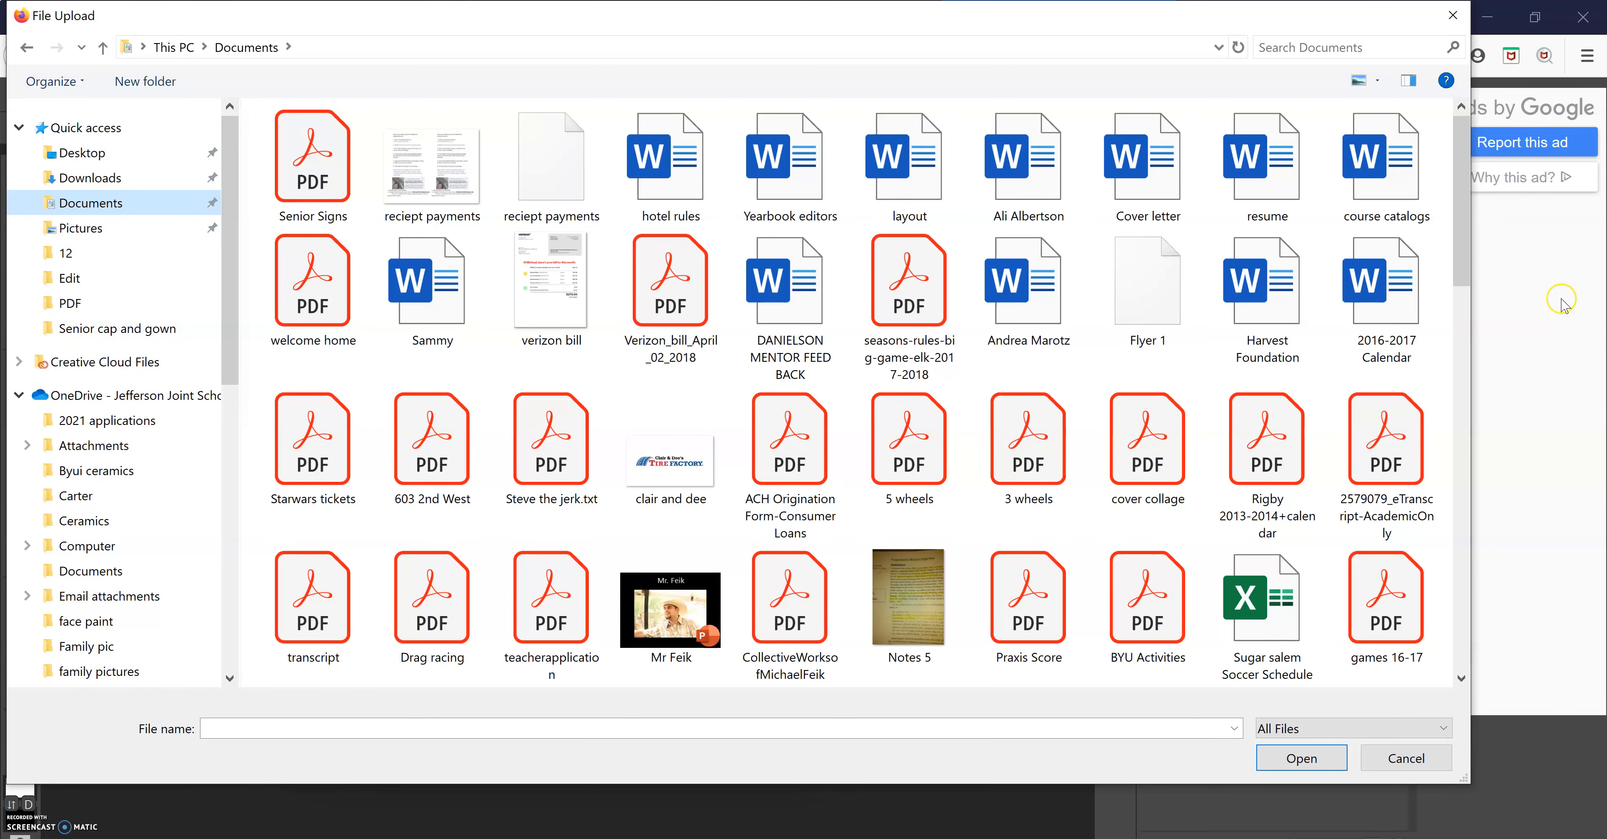
pyautogui.scroll(-15, 1429, 525)
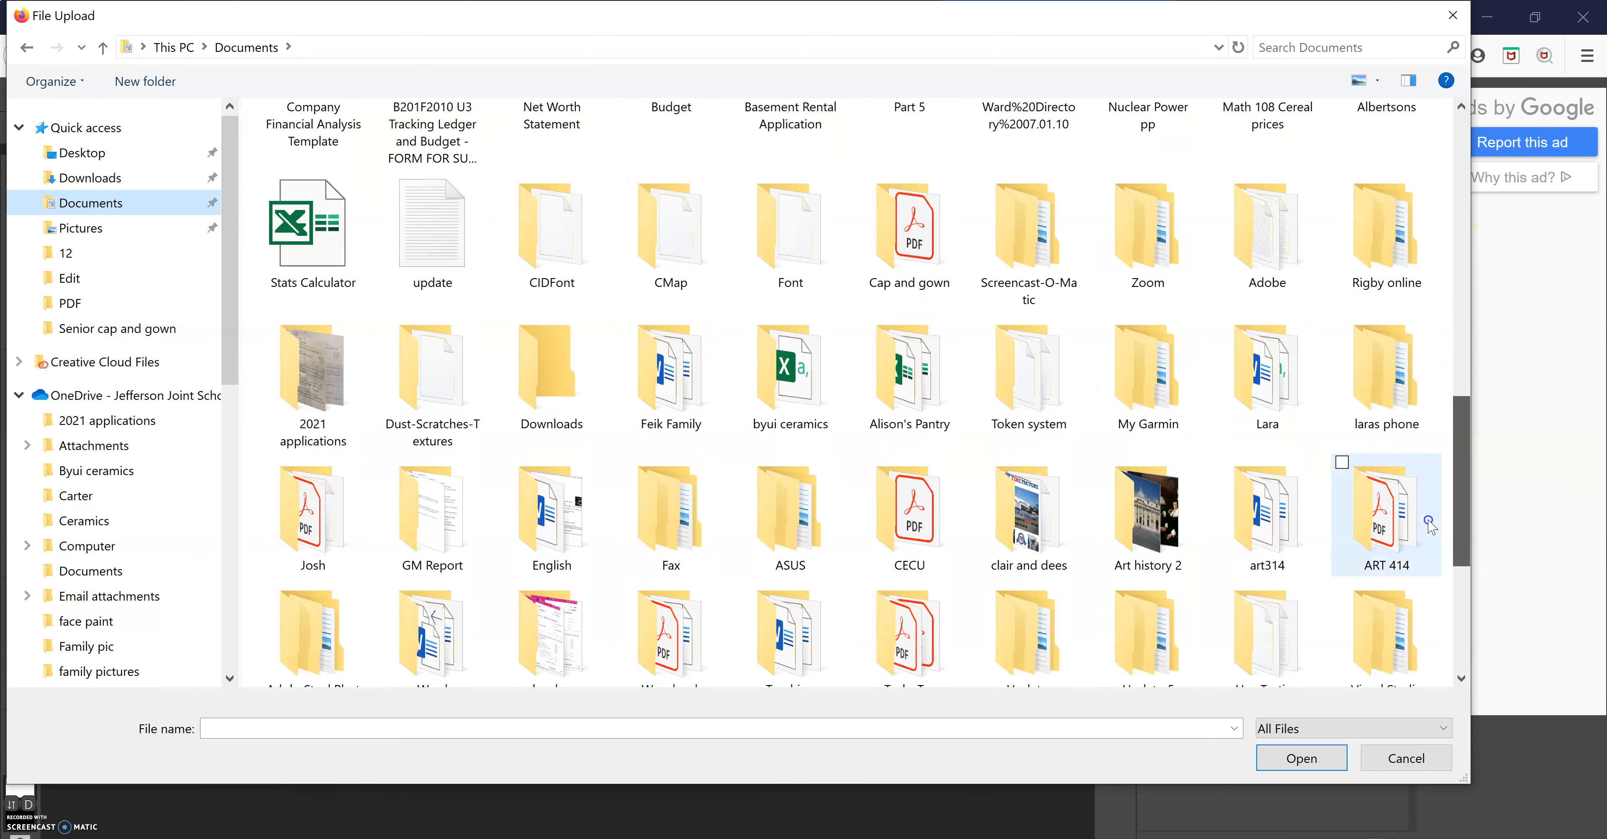
pyautogui.doubleClick(1378, 229)
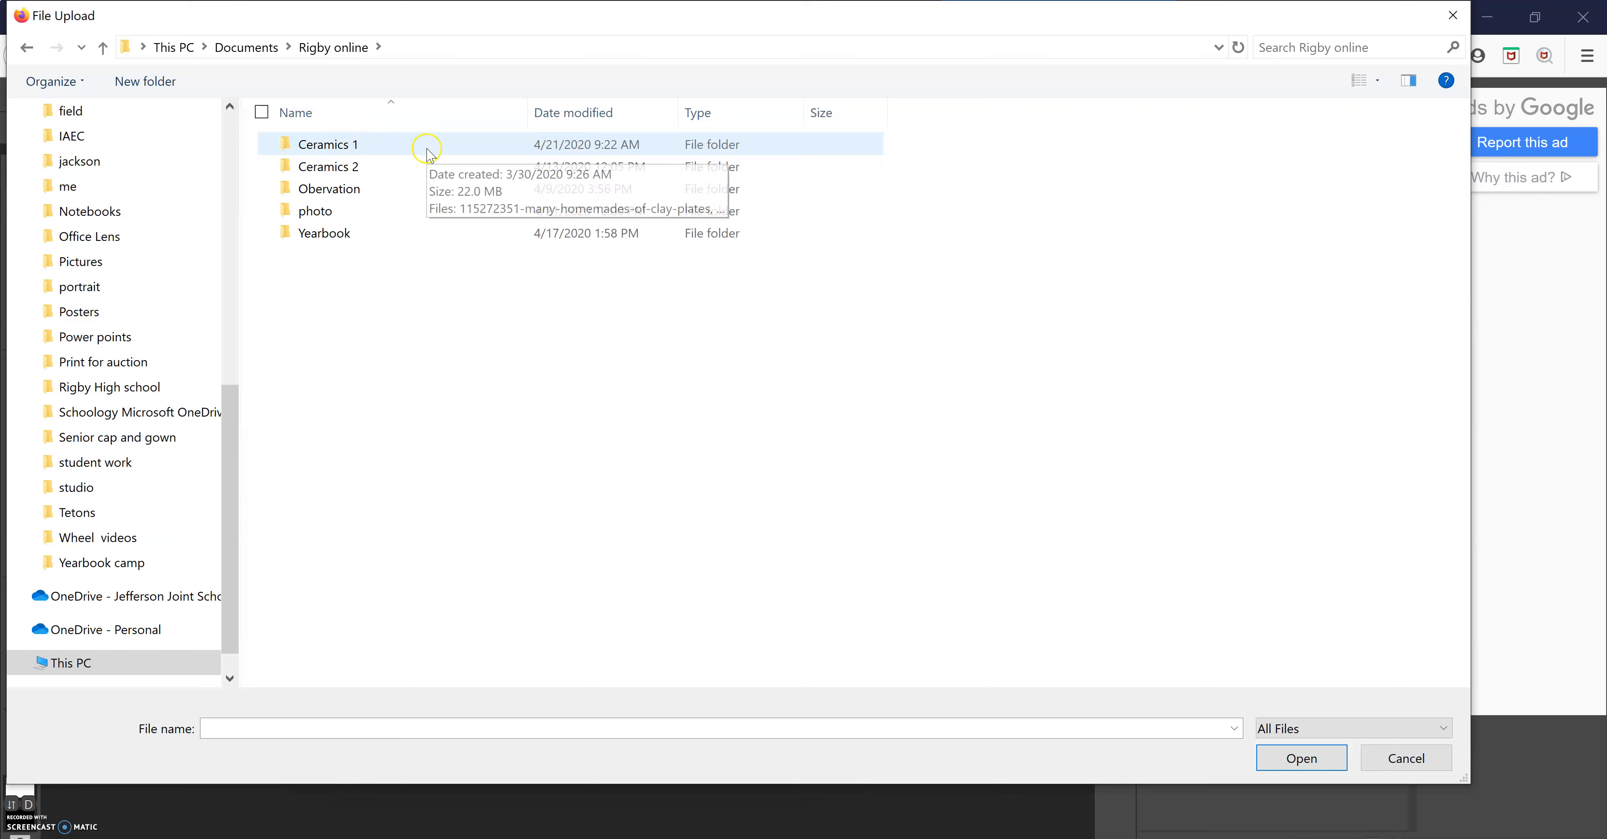
pyautogui.doubleClick(407, 211)
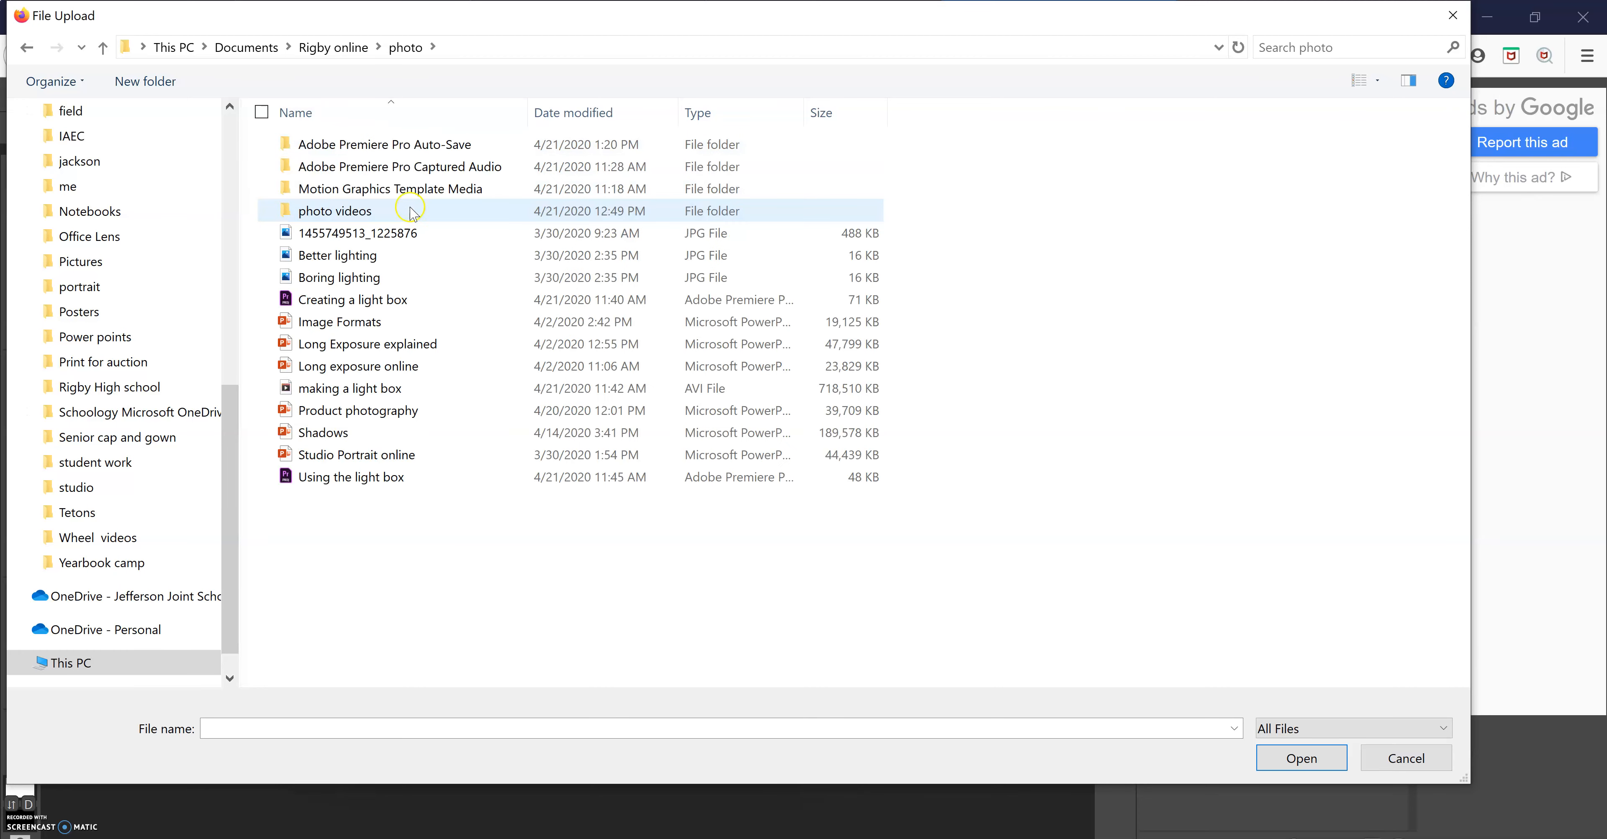
pyautogui.doubleClick(415, 213)
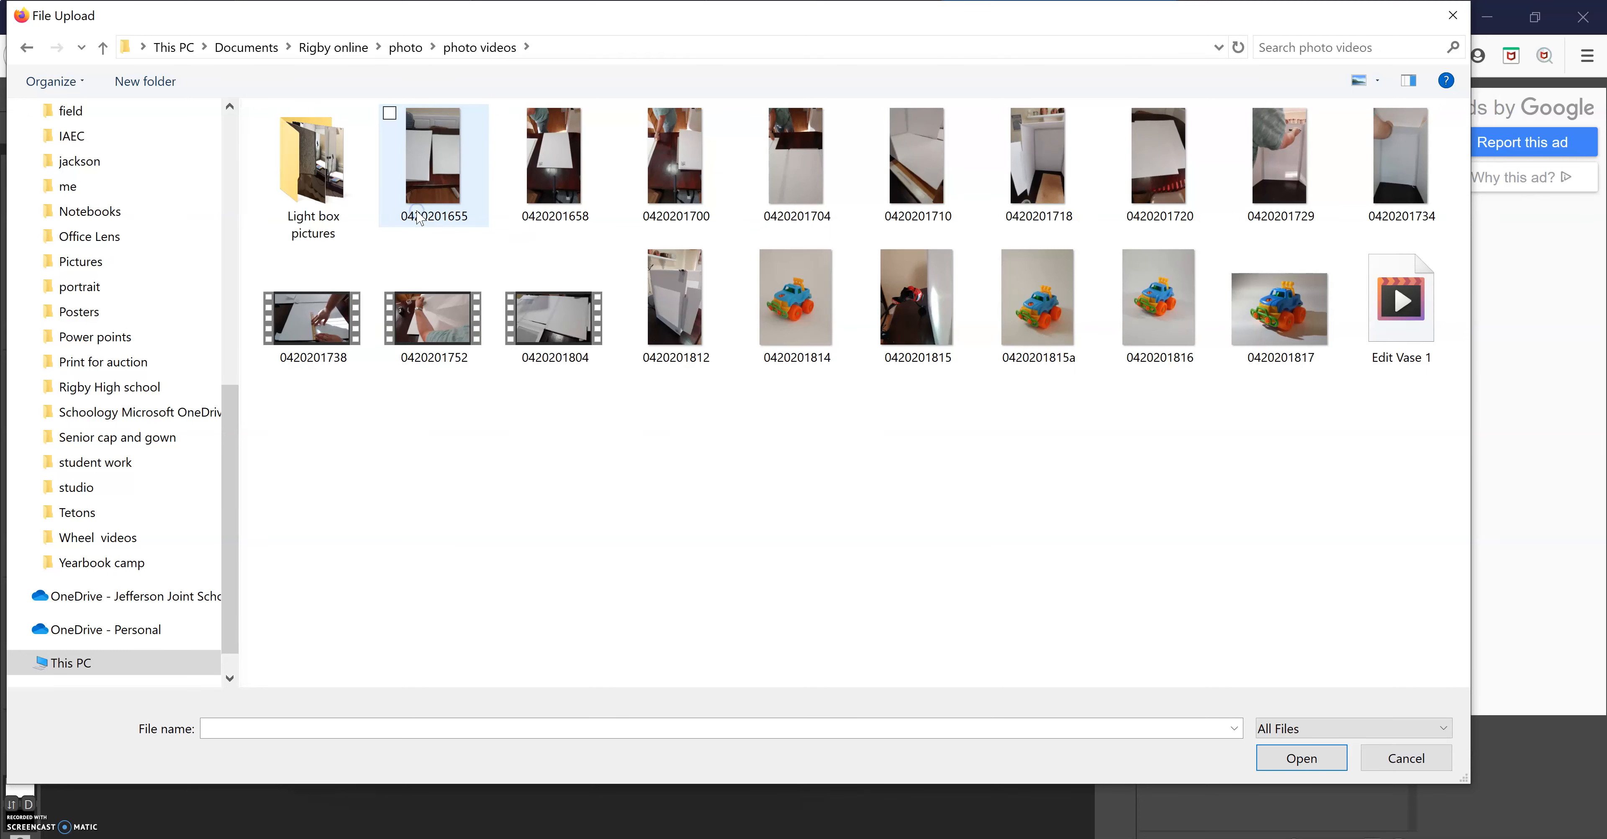
pyautogui.click(324, 185)
pyautogui.doubleClick(324, 186)
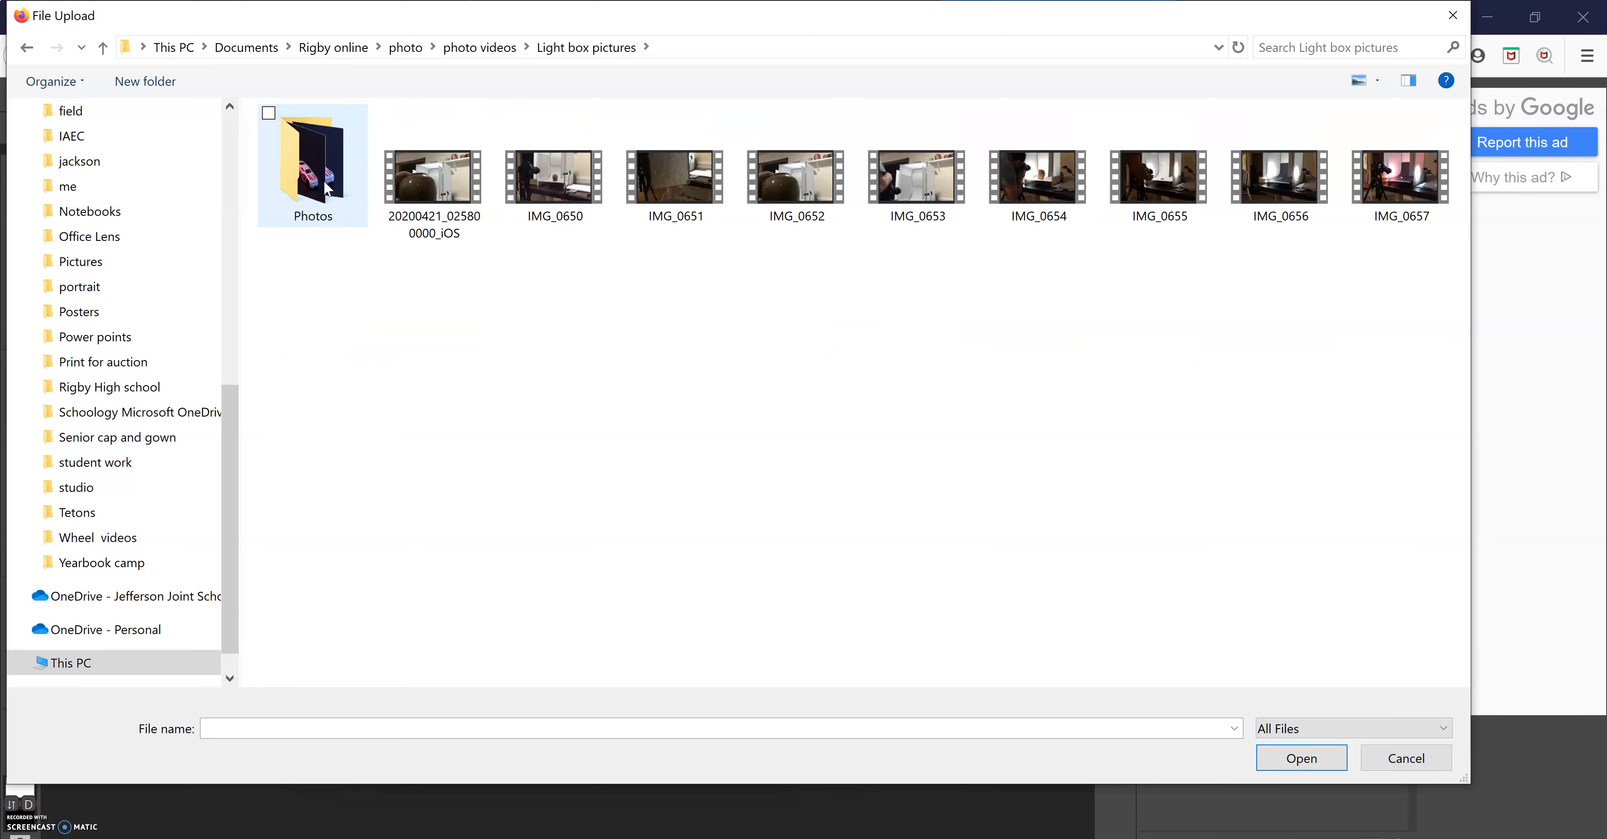
pyautogui.doubleClick(318, 181)
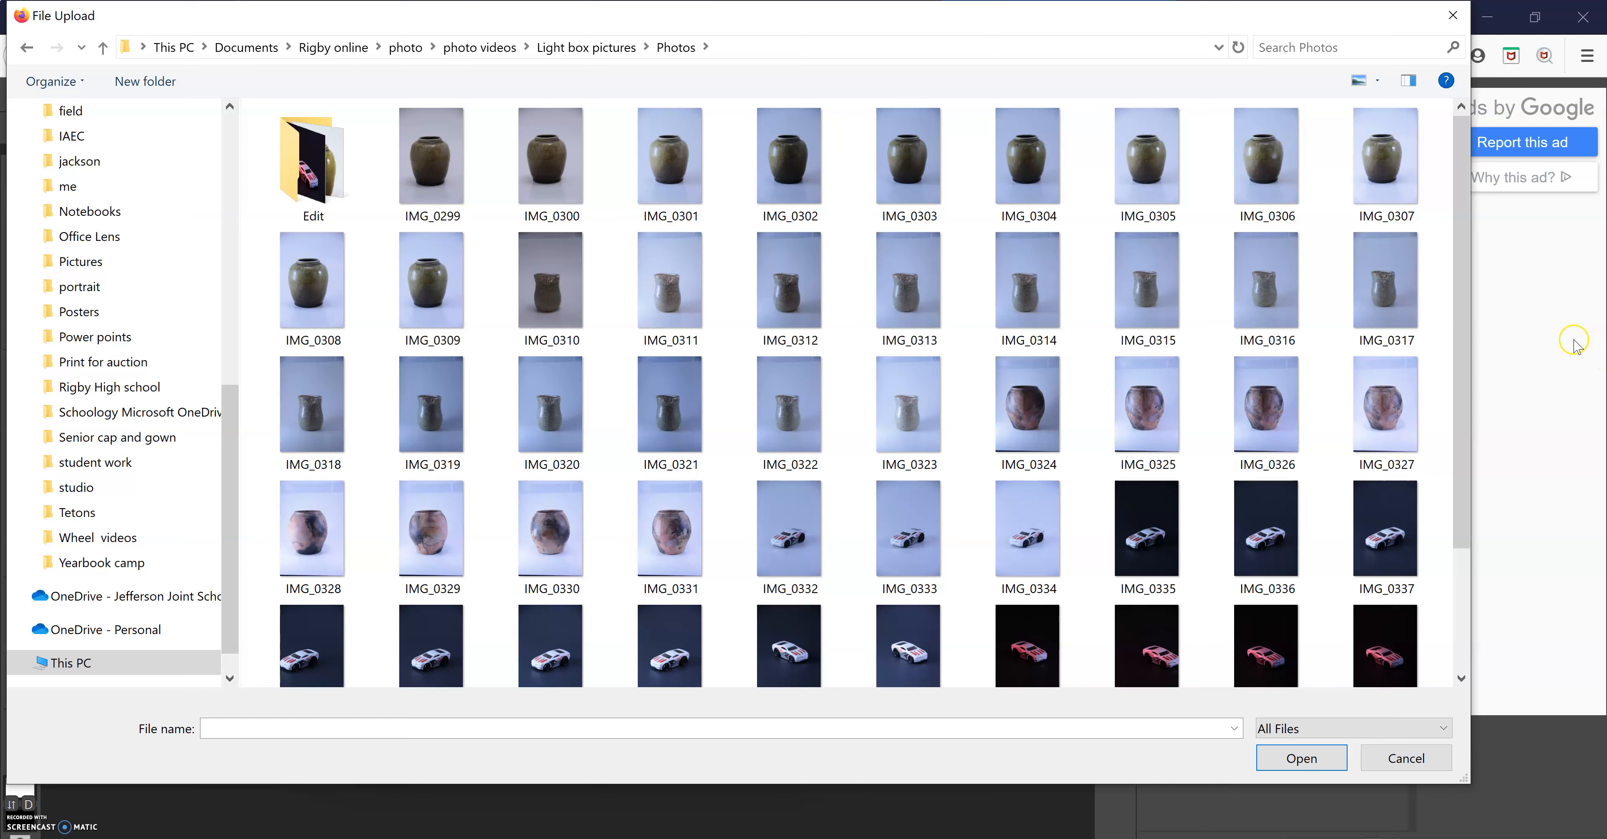
pyautogui.doubleClick(298, 187)
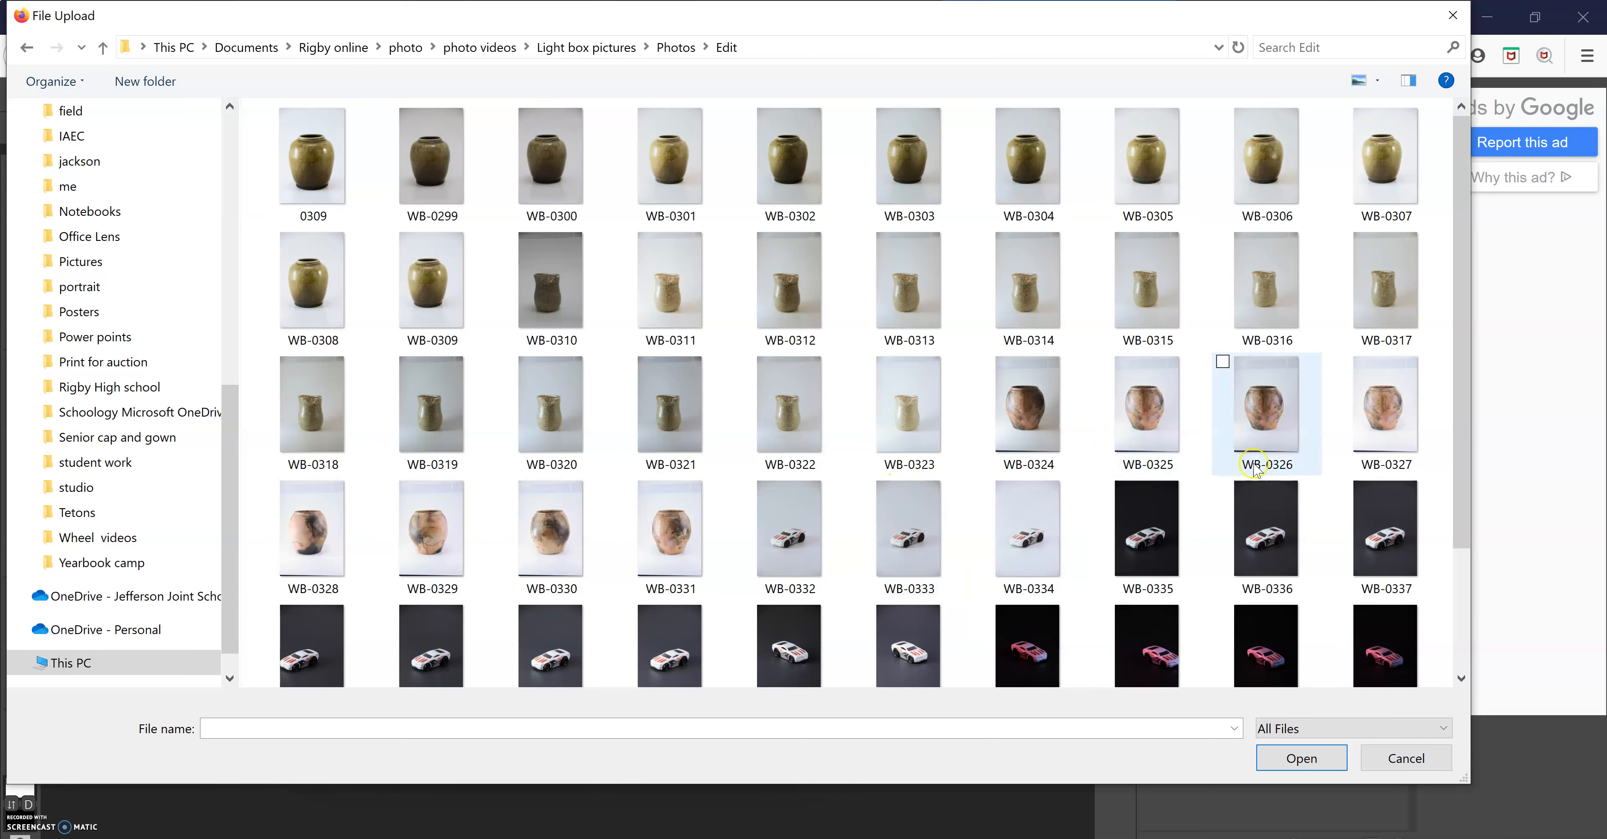
pyautogui.doubleClick(1406, 438)
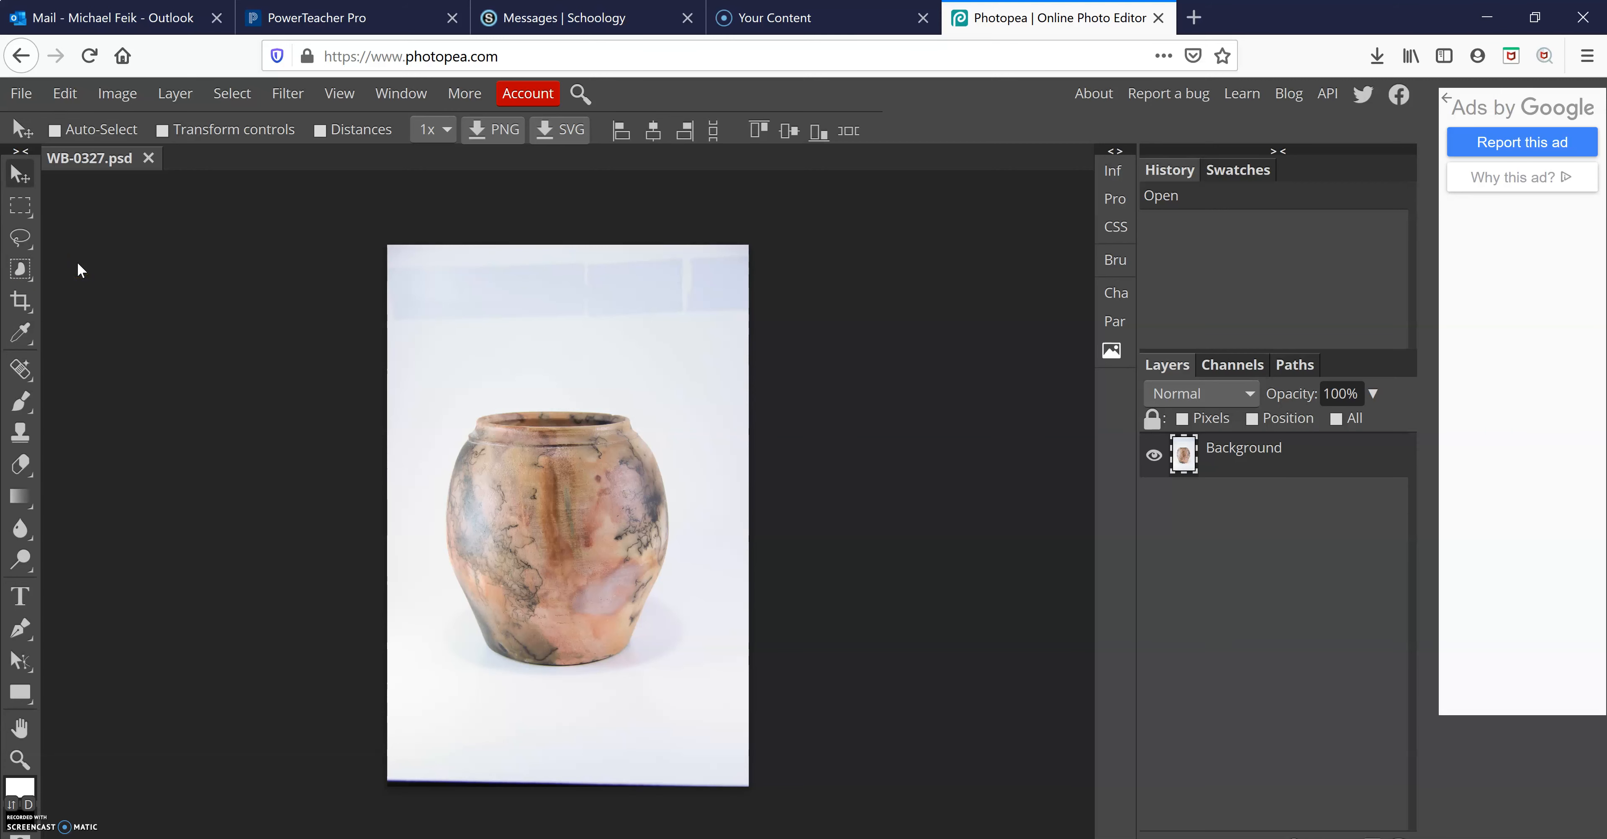
# Step: Crop the pot photo to exclude the bluish band along its upper edge and the dark strip along its lower edge
pyautogui.click(21, 210)
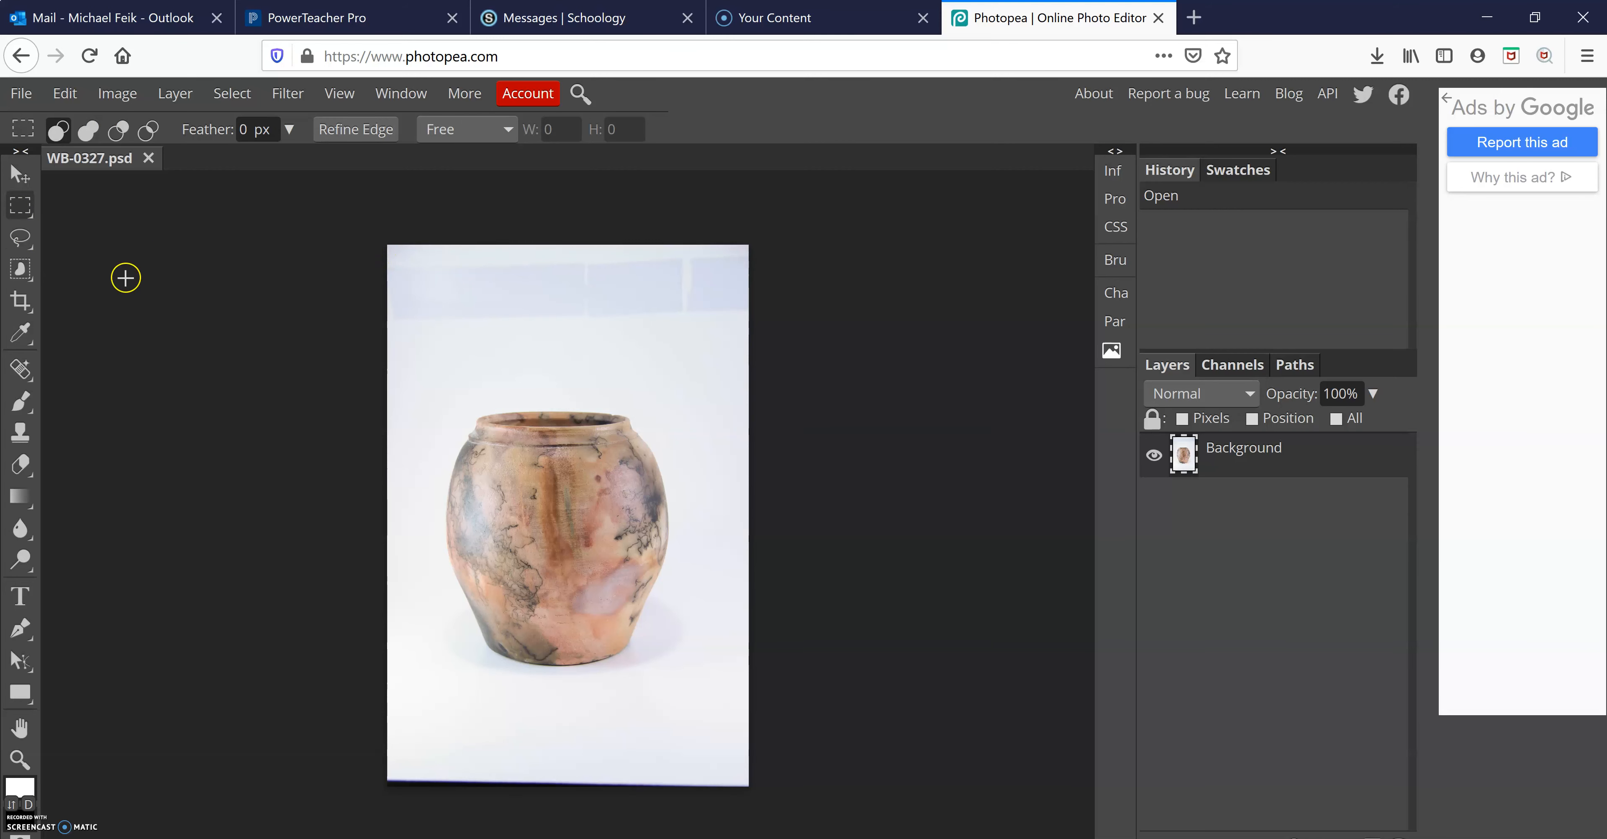
pyautogui.click(20, 305)
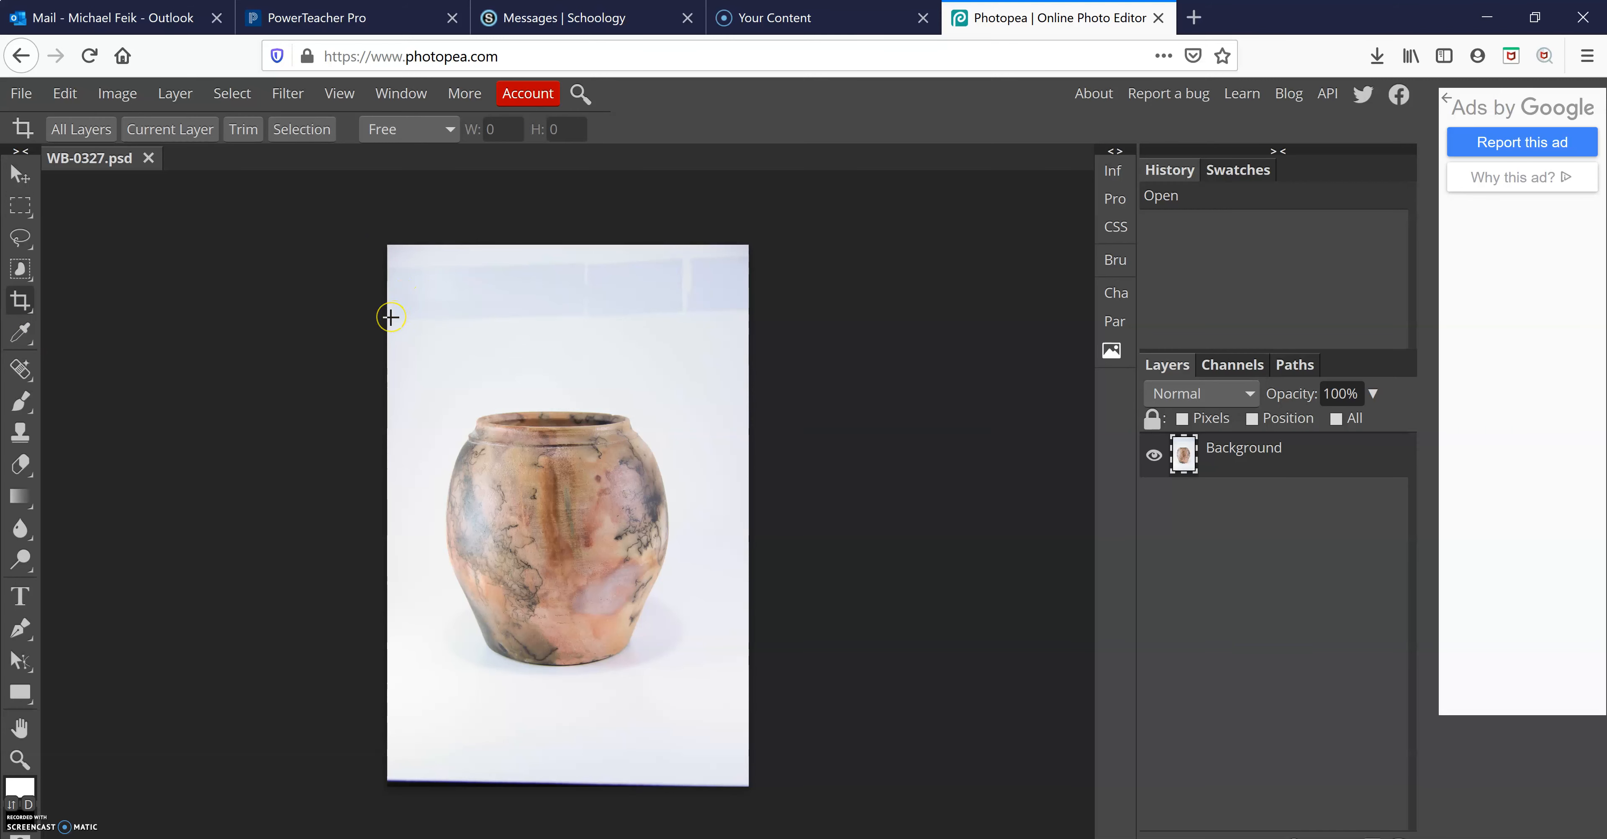
pyautogui.moveTo(388, 319); pyautogui.dragTo(724, 738)
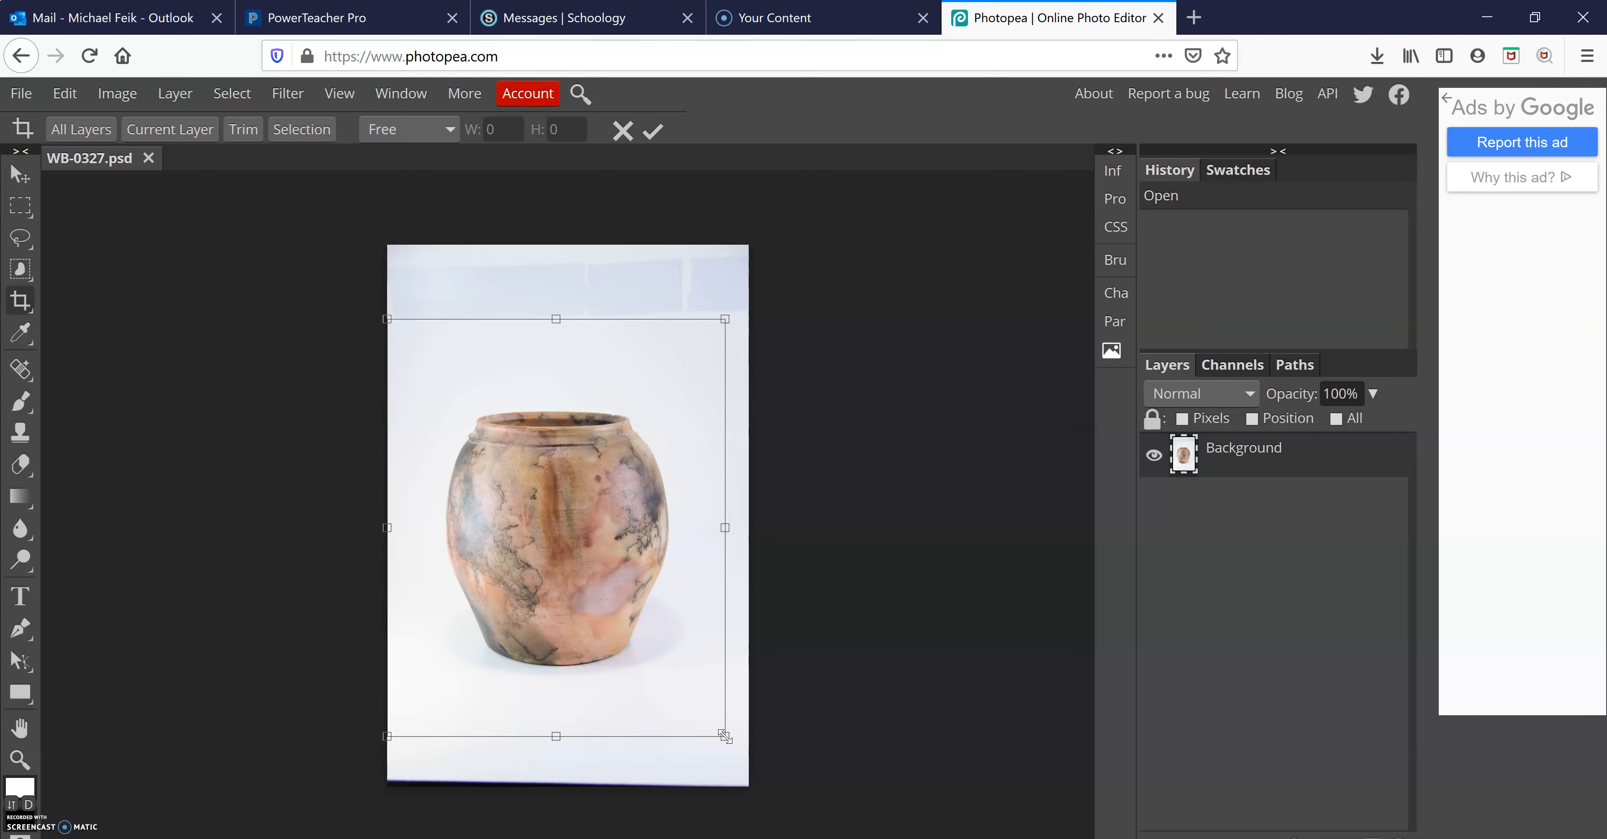
pyautogui.press('Return')
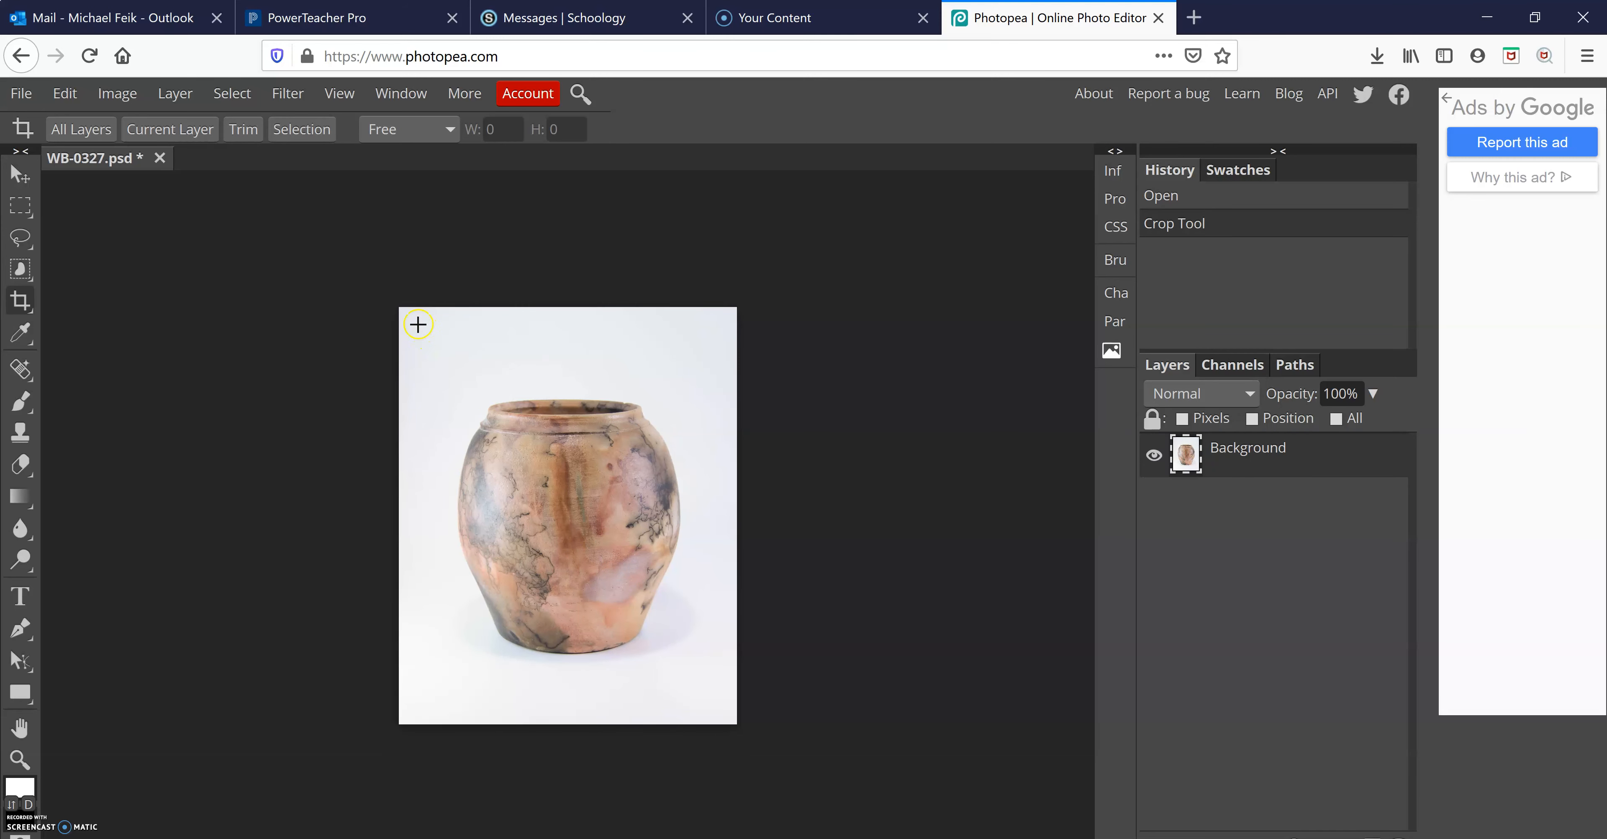
# Step: Crop the photo again, trimming both sides and the lower edge so the pot sits centred with even side margins
pyautogui.moveTo(413, 306); pyautogui.dragTo(708, 684)
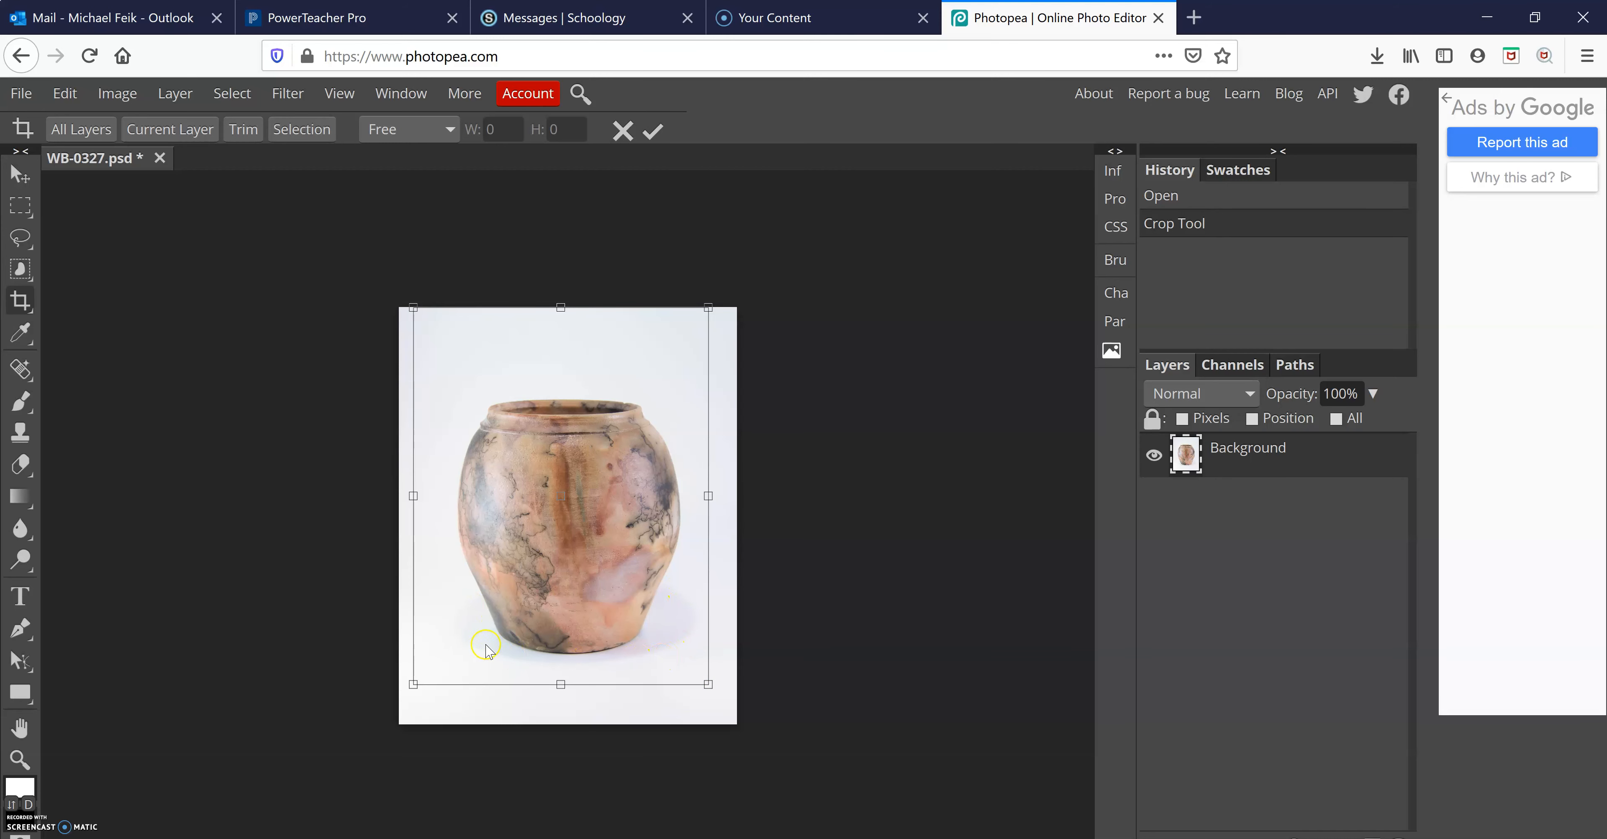
pyautogui.moveTo(708, 496); pyautogui.dragTo(711, 498)
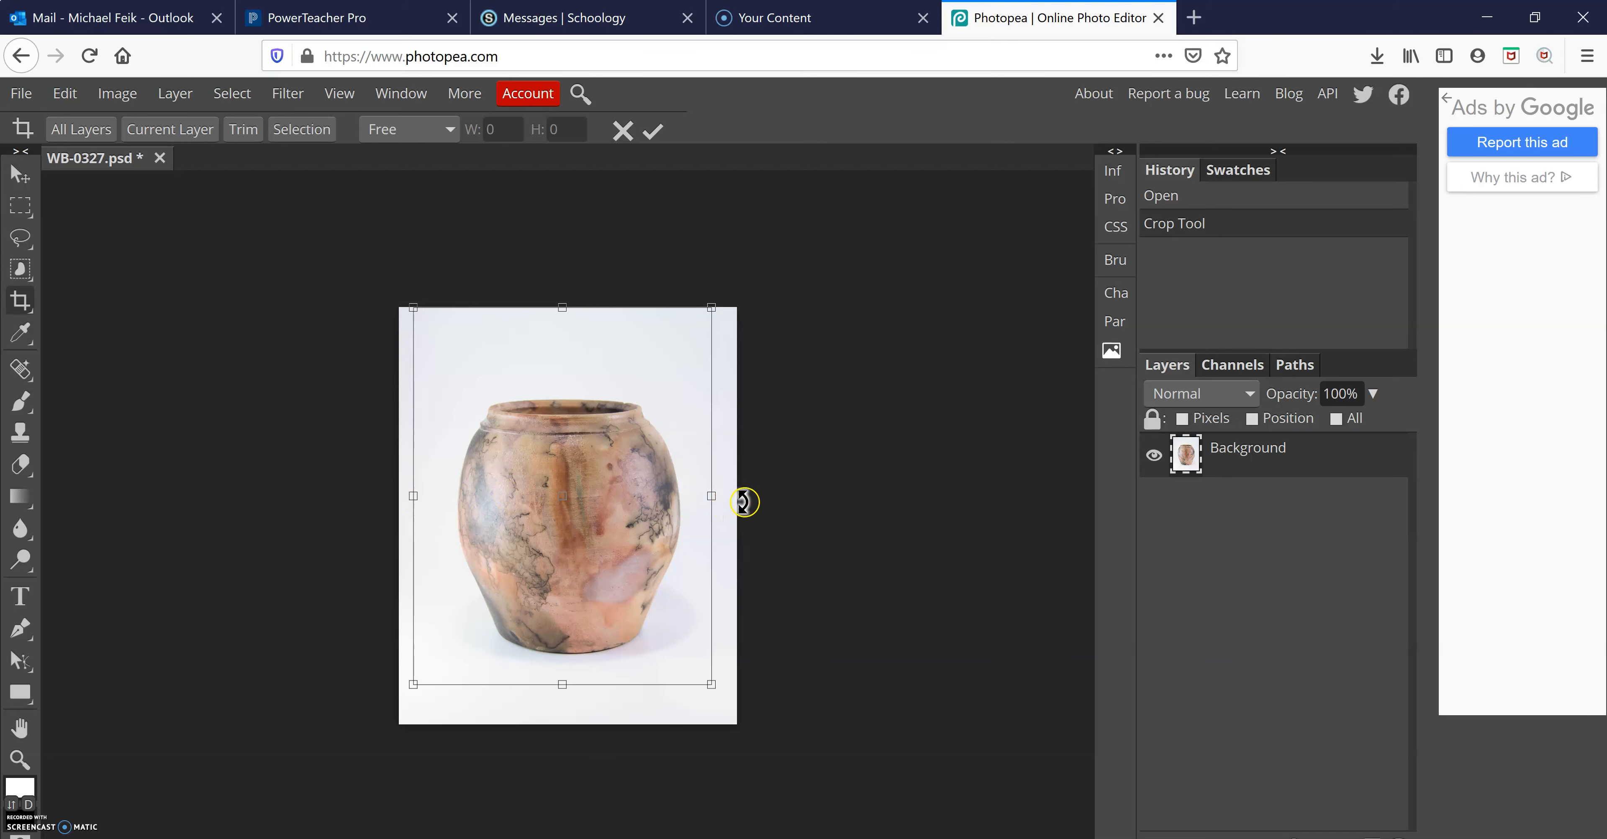
pyautogui.moveTo(708, 496); pyautogui.dragTo(715, 496)
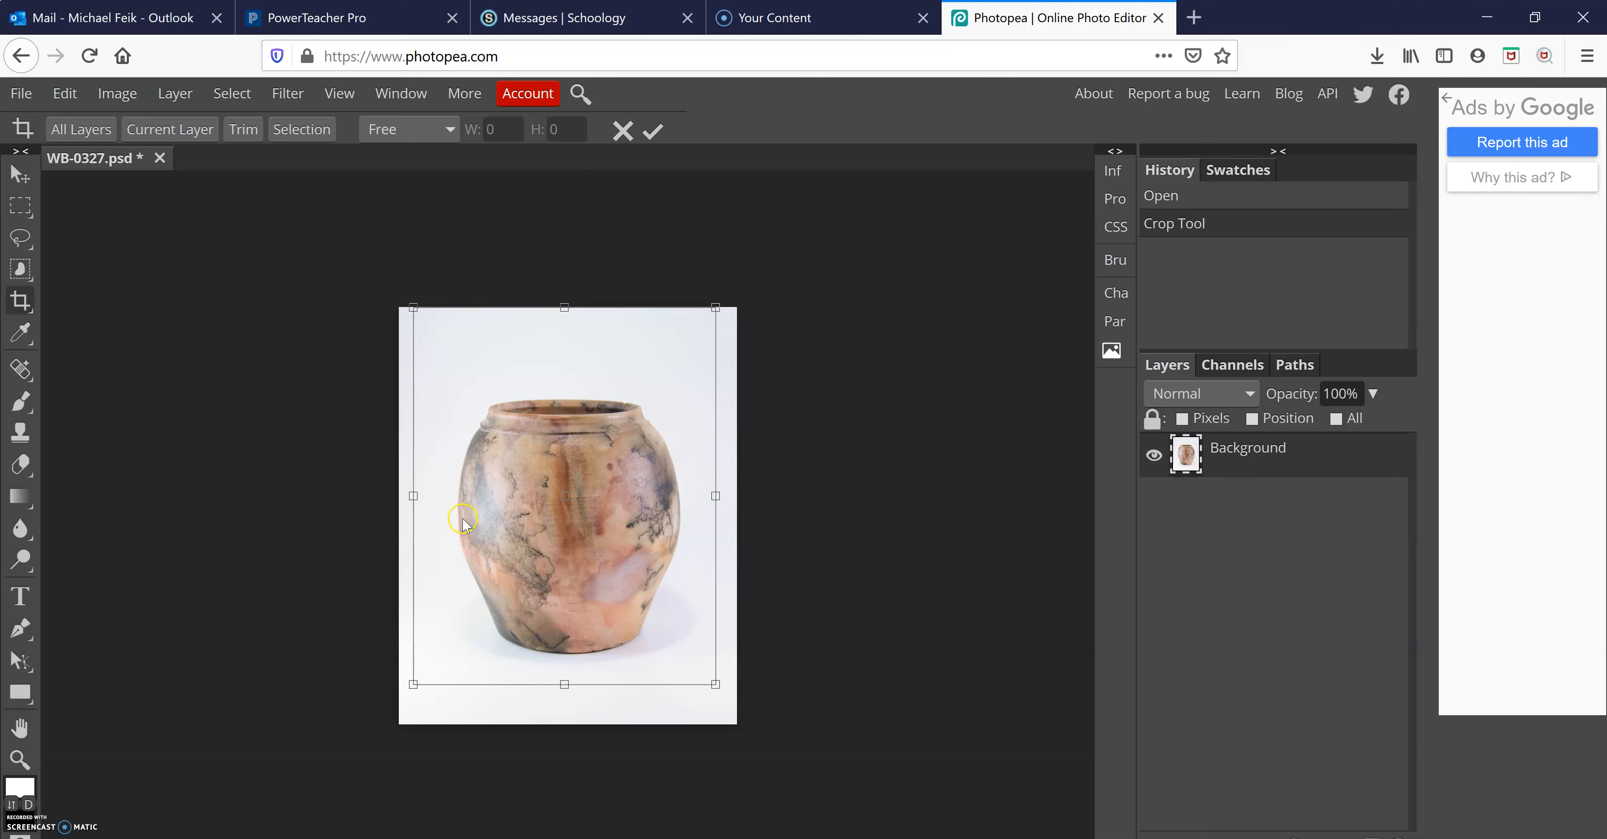
pyautogui.moveTo(714, 497); pyautogui.dragTo(718, 496)
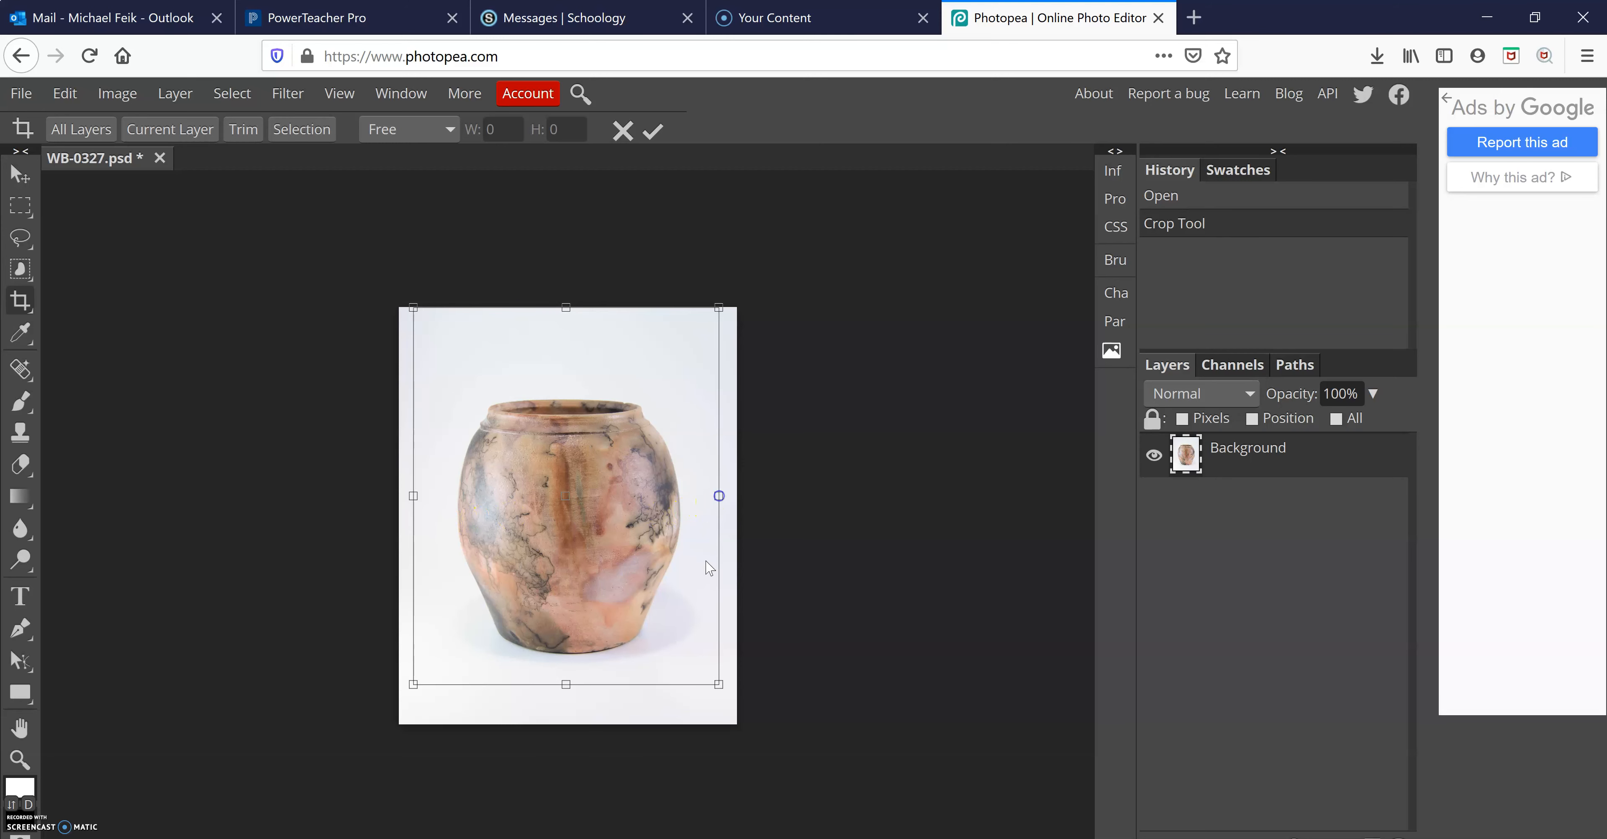
pyautogui.doubleClick(679, 628)
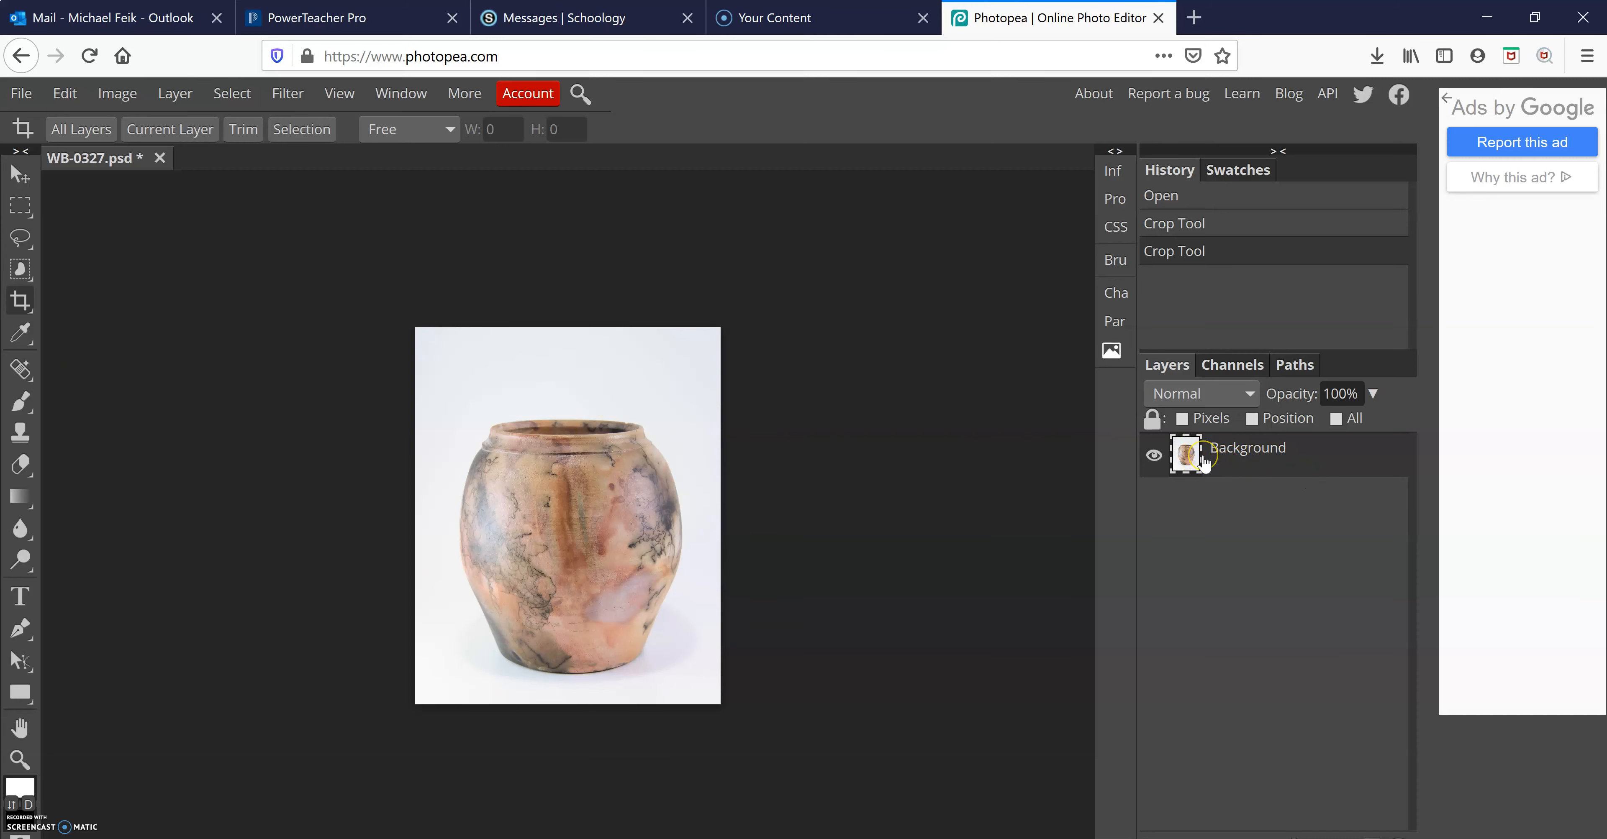
# Step: Duplicate the Background layer and activate the Spot Healing Brush on the copy
pyautogui.hotkey('ctrl', 'j')
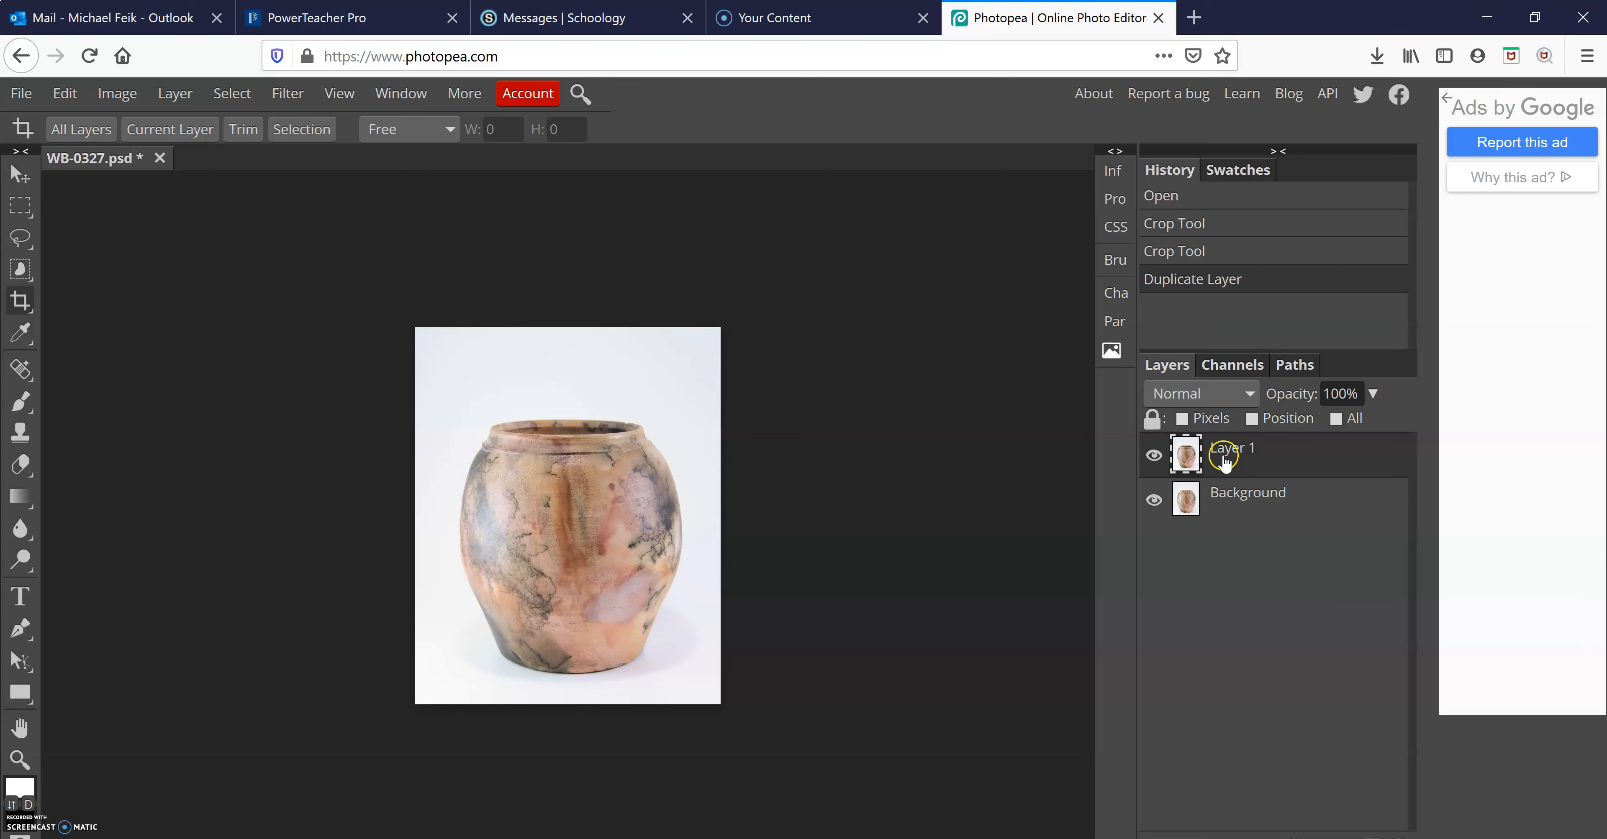
pyautogui.hotkey('ctrl', '+')
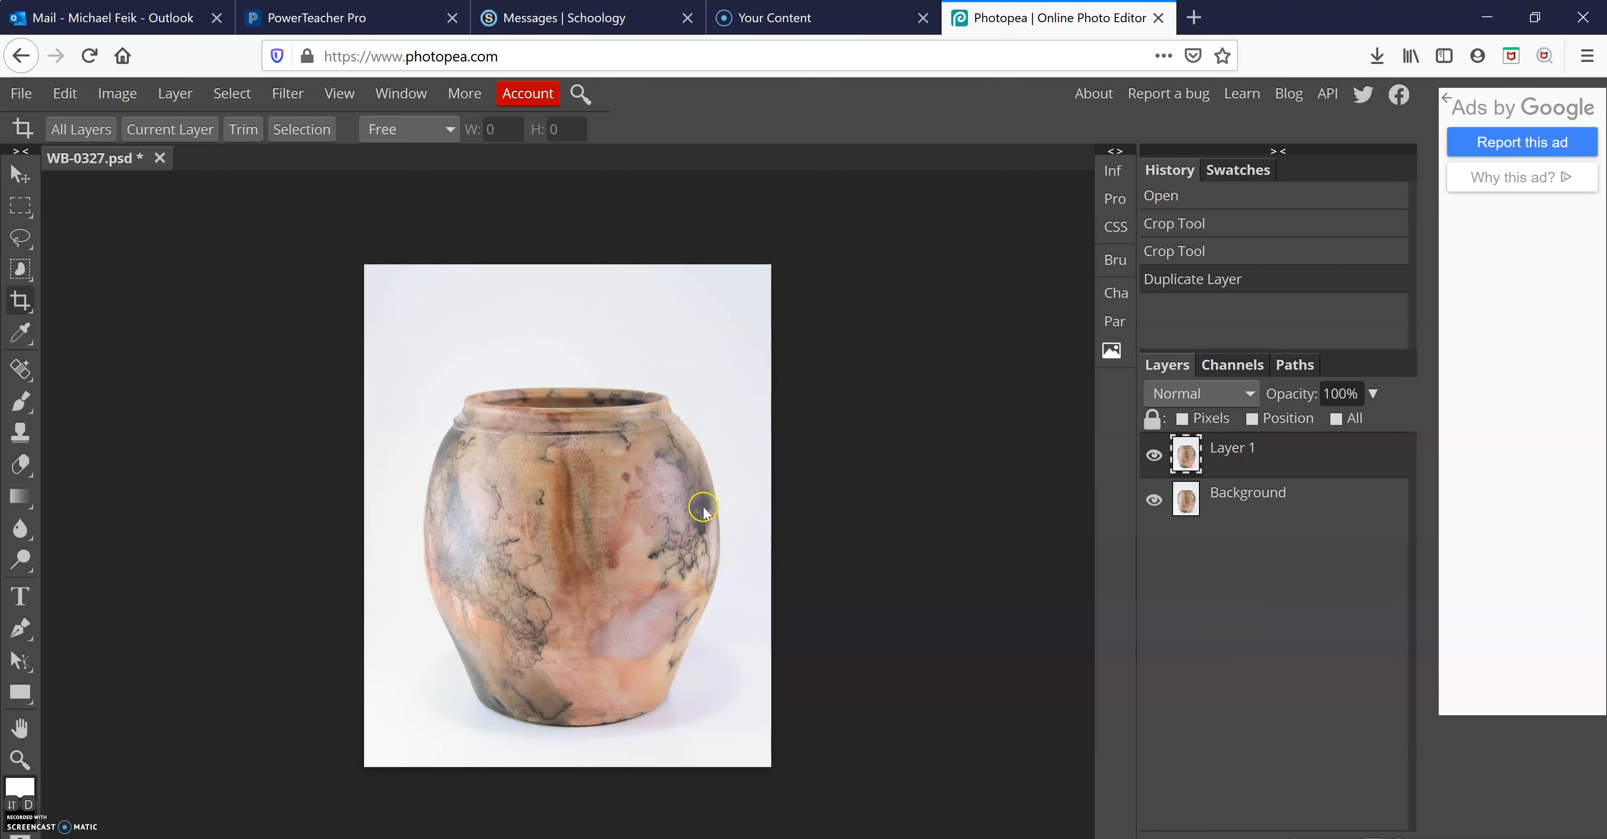
pyautogui.hotkey('ctrl', '+')
pyautogui.hotkey('ctrl', '+')
pyautogui.hotkey('ctrl', '+')
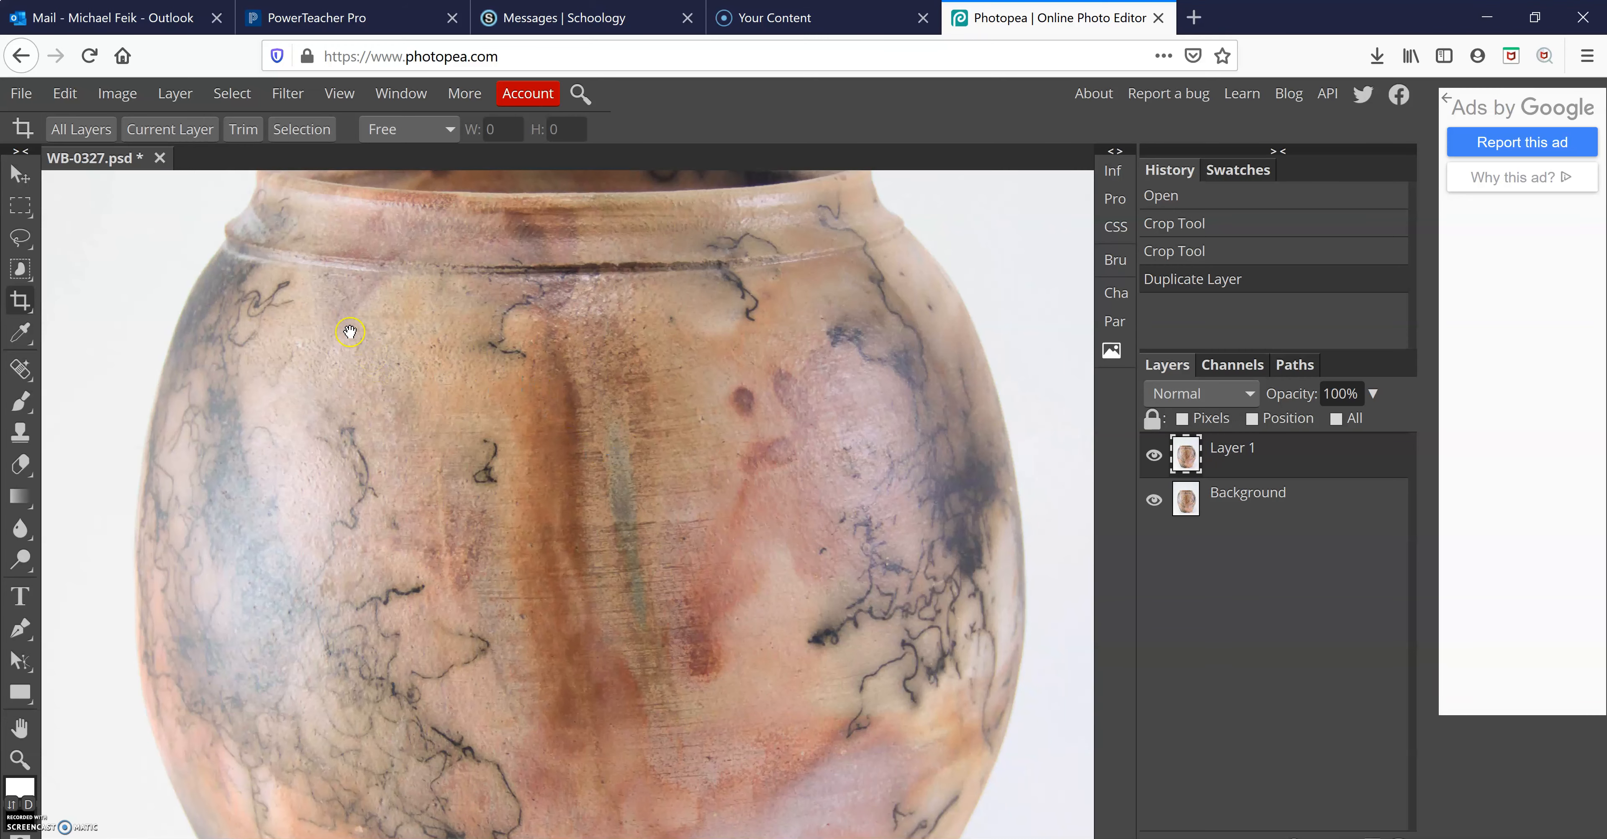
pyautogui.moveTo(258, 258); pyautogui.dragTo(407, 601)
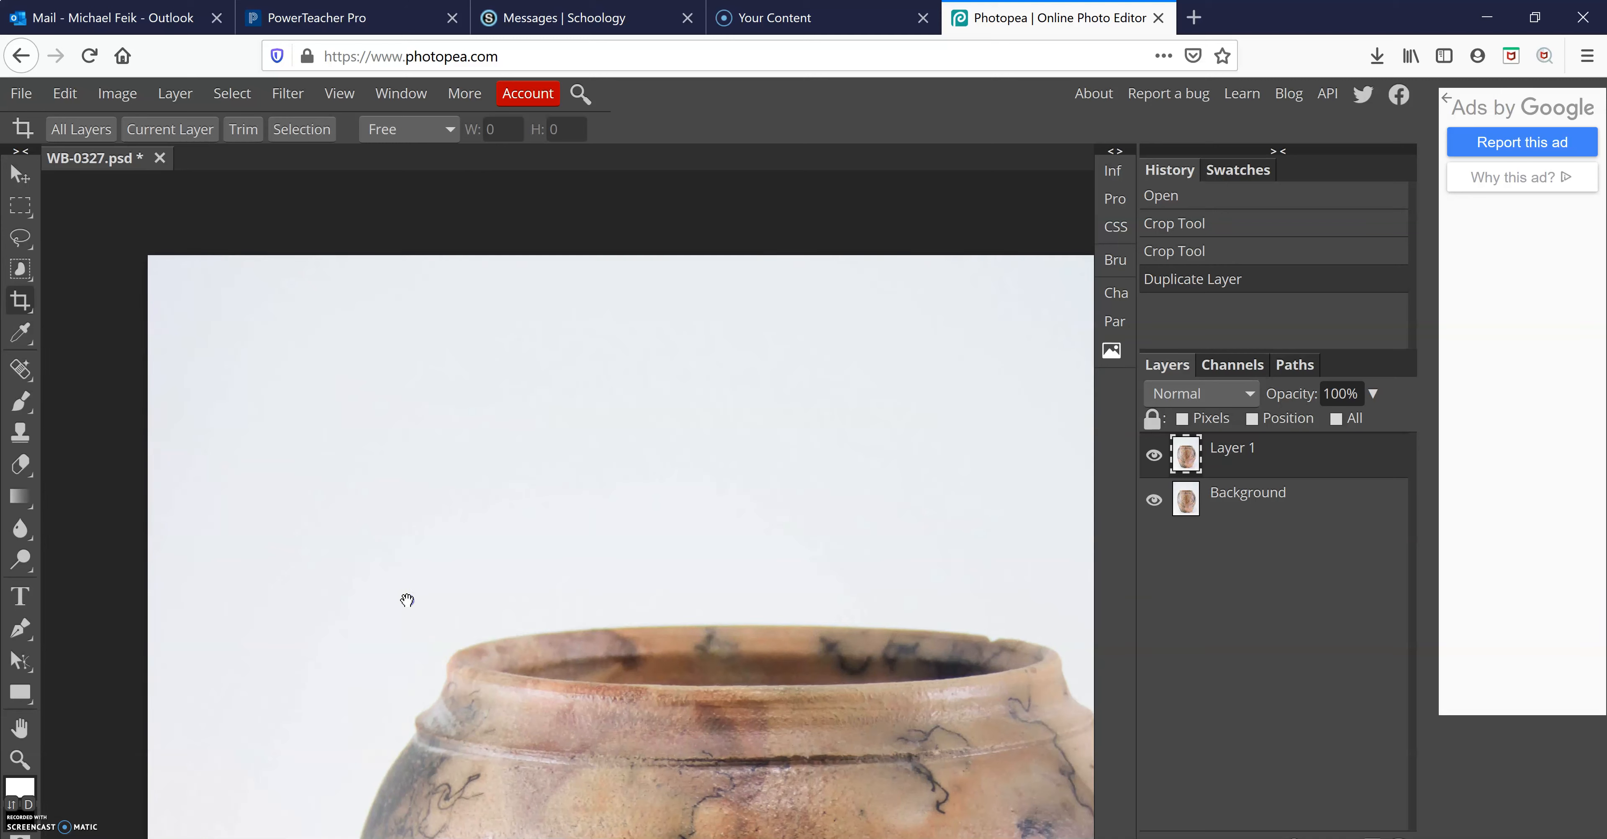
pyautogui.press('j')
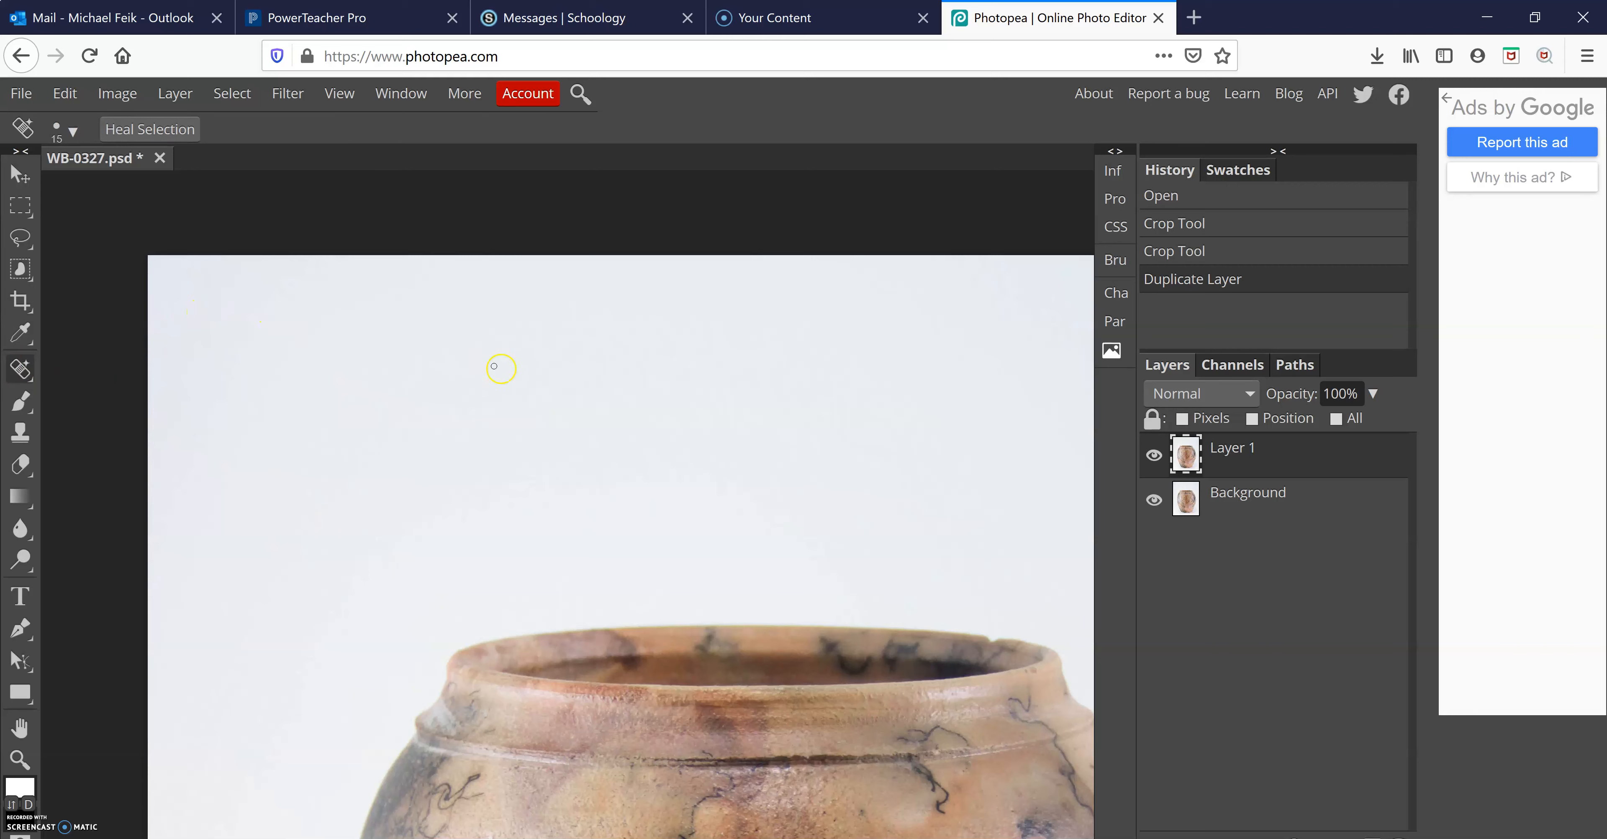
# Step: Inspect the backdrop above the pot and the full width of its shoulder and rim for dust spots or blemishes
pyautogui.moveTo(755, 413); pyautogui.dragTo(628, 394)
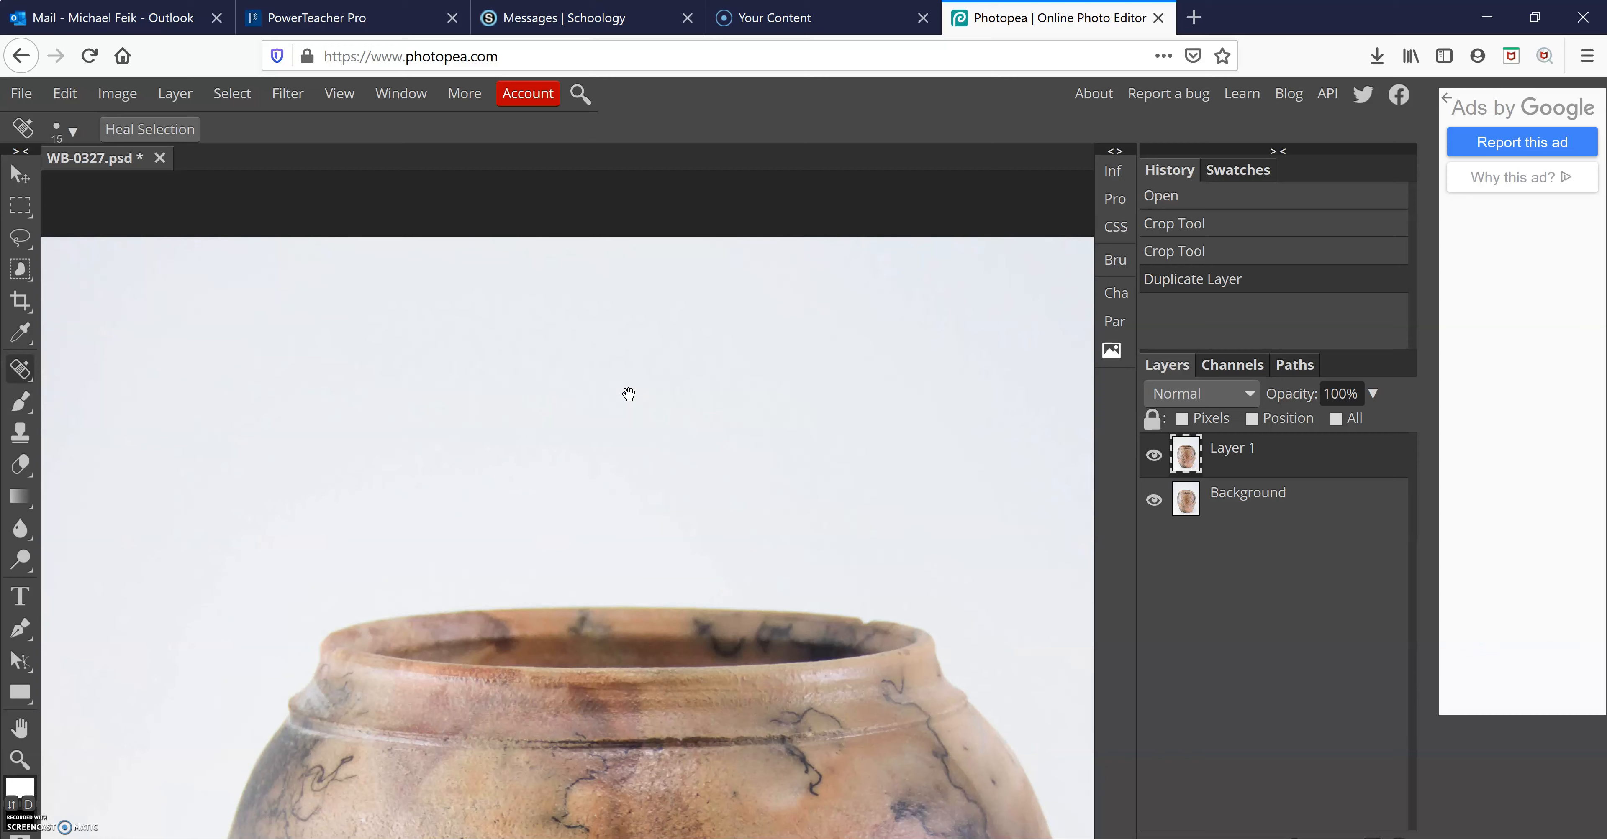
pyautogui.moveTo(821, 388); pyautogui.dragTo(721, 387)
pyautogui.moveTo(869, 430); pyautogui.dragTo(781, 424)
pyautogui.moveTo(892, 441); pyautogui.dragTo(829, 412)
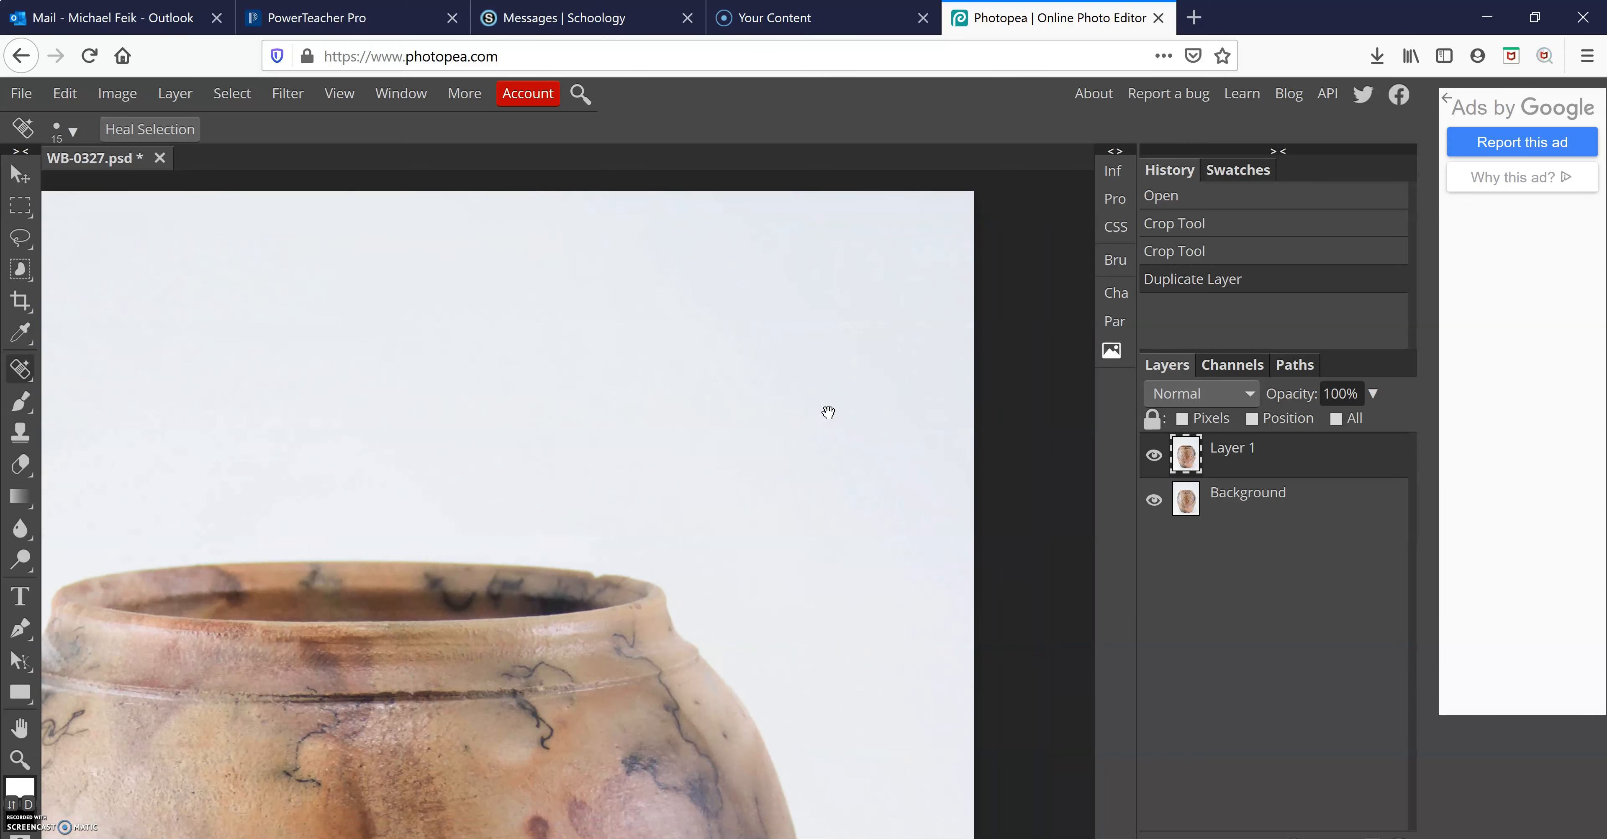
pyautogui.moveTo(861, 530); pyautogui.dragTo(845, 408)
pyautogui.moveTo(807, 615); pyautogui.dragTo(813, 470)
pyautogui.moveTo(549, 469); pyautogui.dragTo(630, 466)
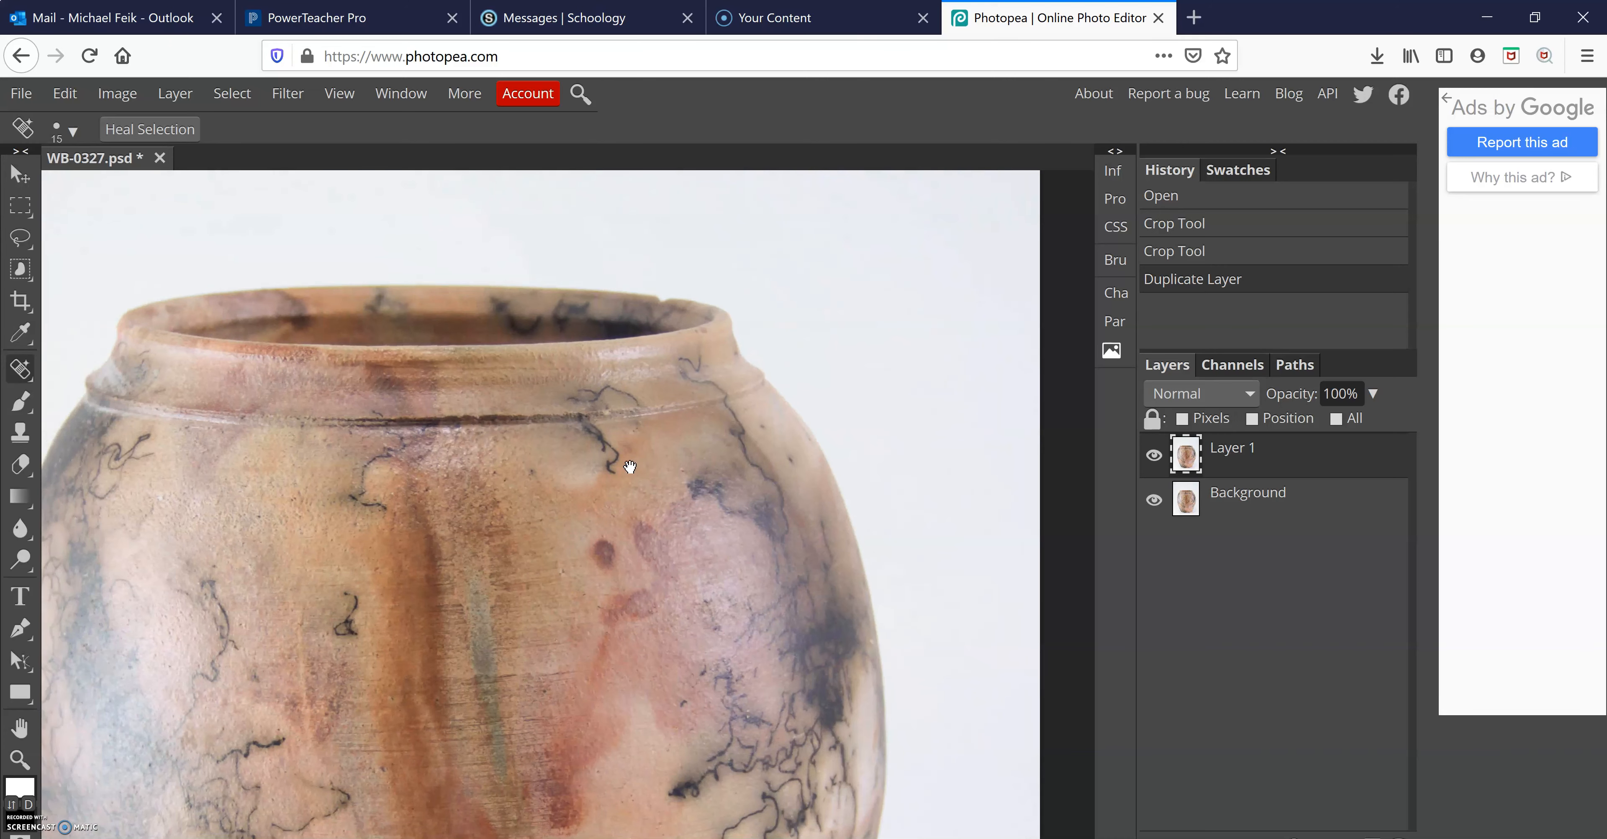
pyautogui.scroll(2, 630, 464)
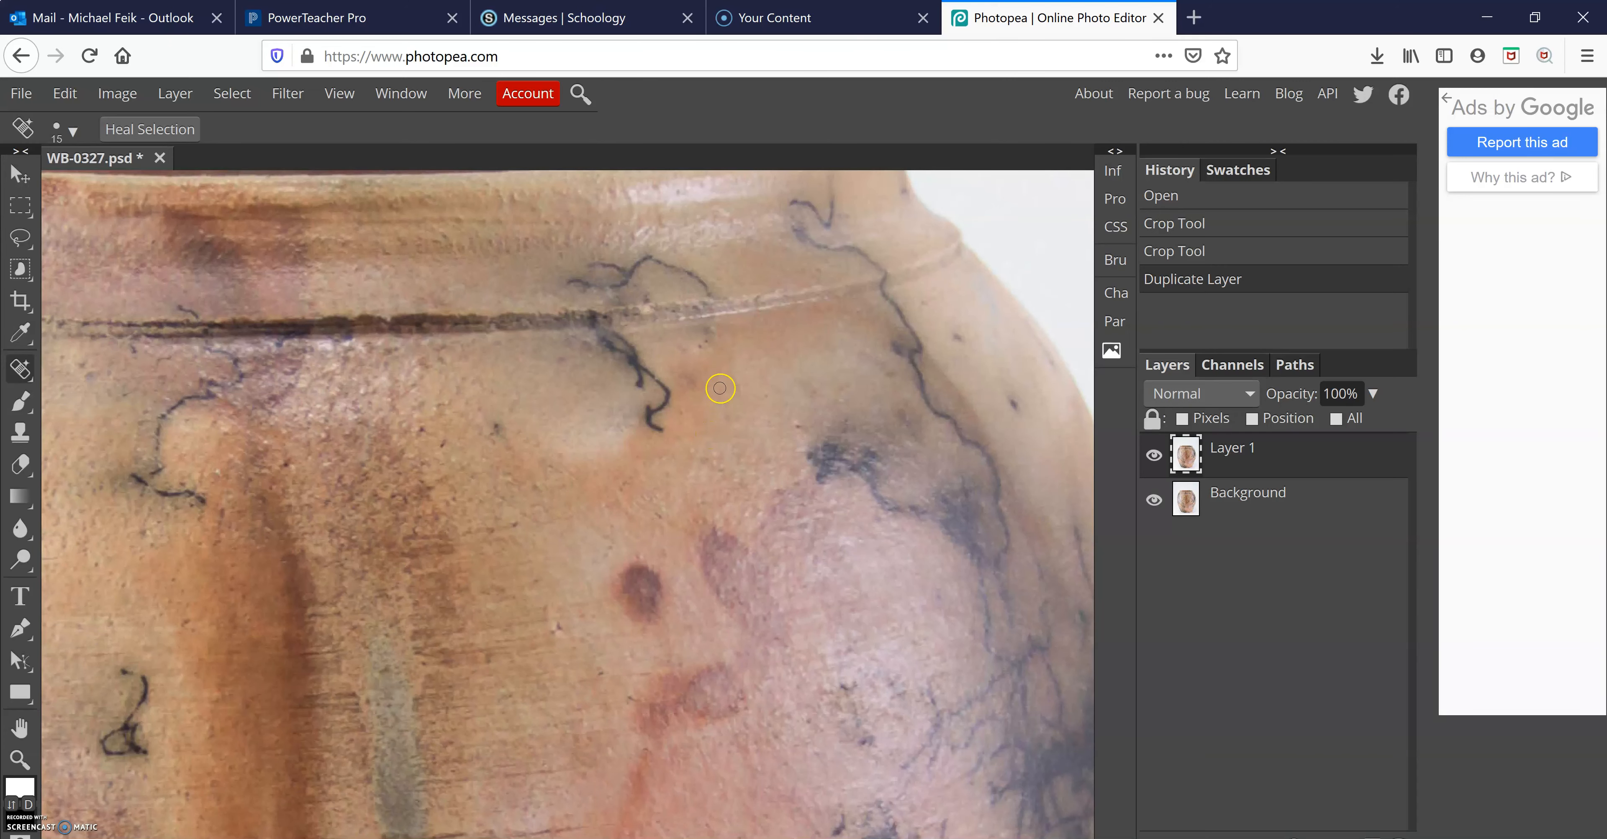
pyautogui.moveTo(728, 362); pyautogui.dragTo(672, 531)
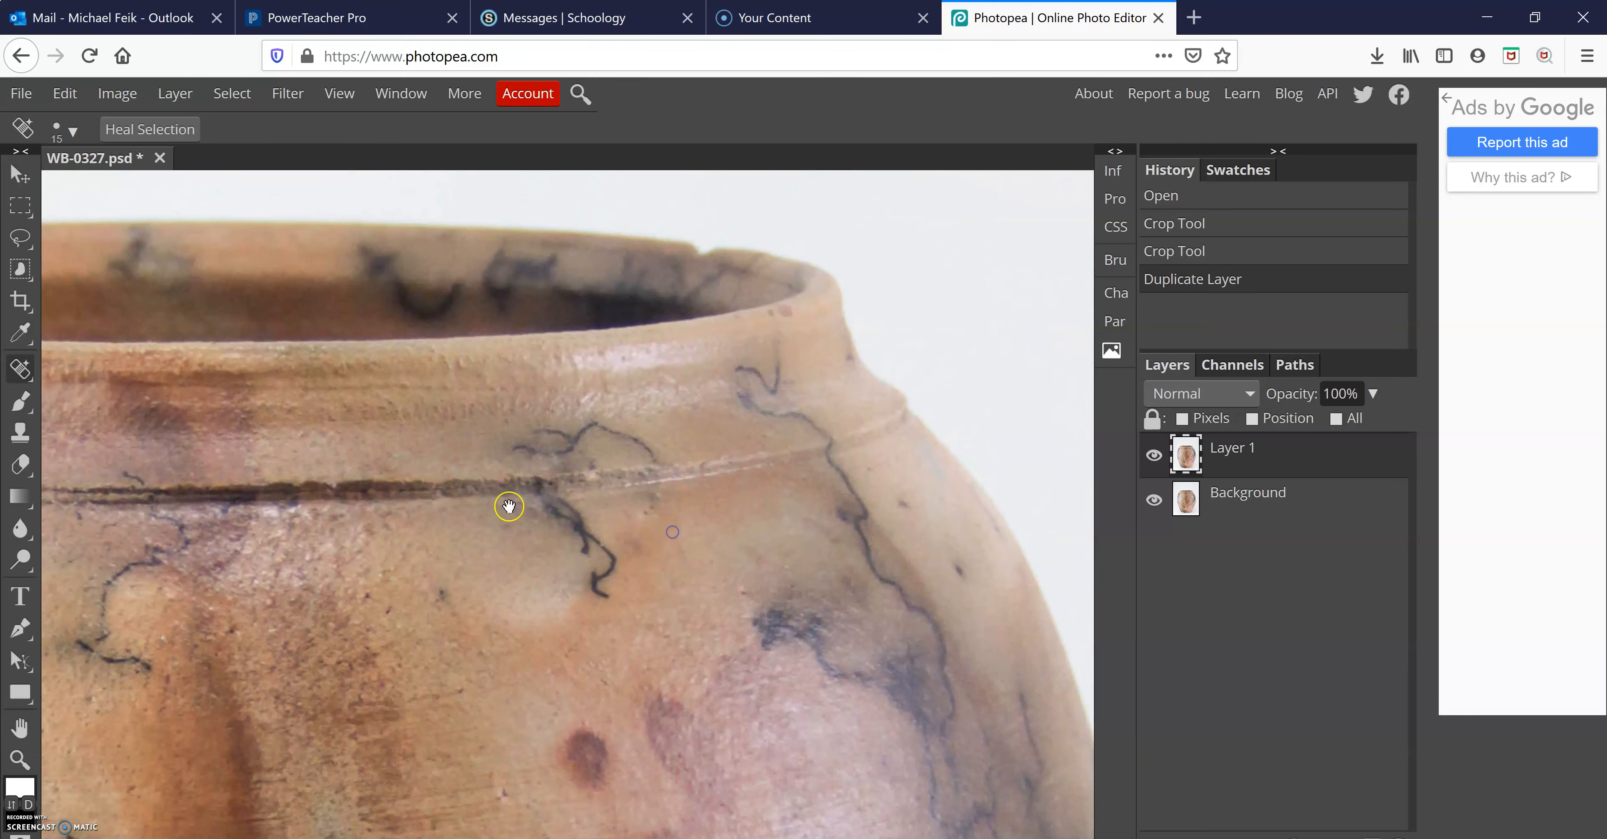
pyautogui.moveTo(510, 506); pyautogui.dragTo(699, 521)
pyautogui.moveTo(352, 489)
pyautogui.mouseDown()
pyautogui.moveTo(415, 502)
pyautogui.moveTo(609, 484)
pyautogui.mouseUp()
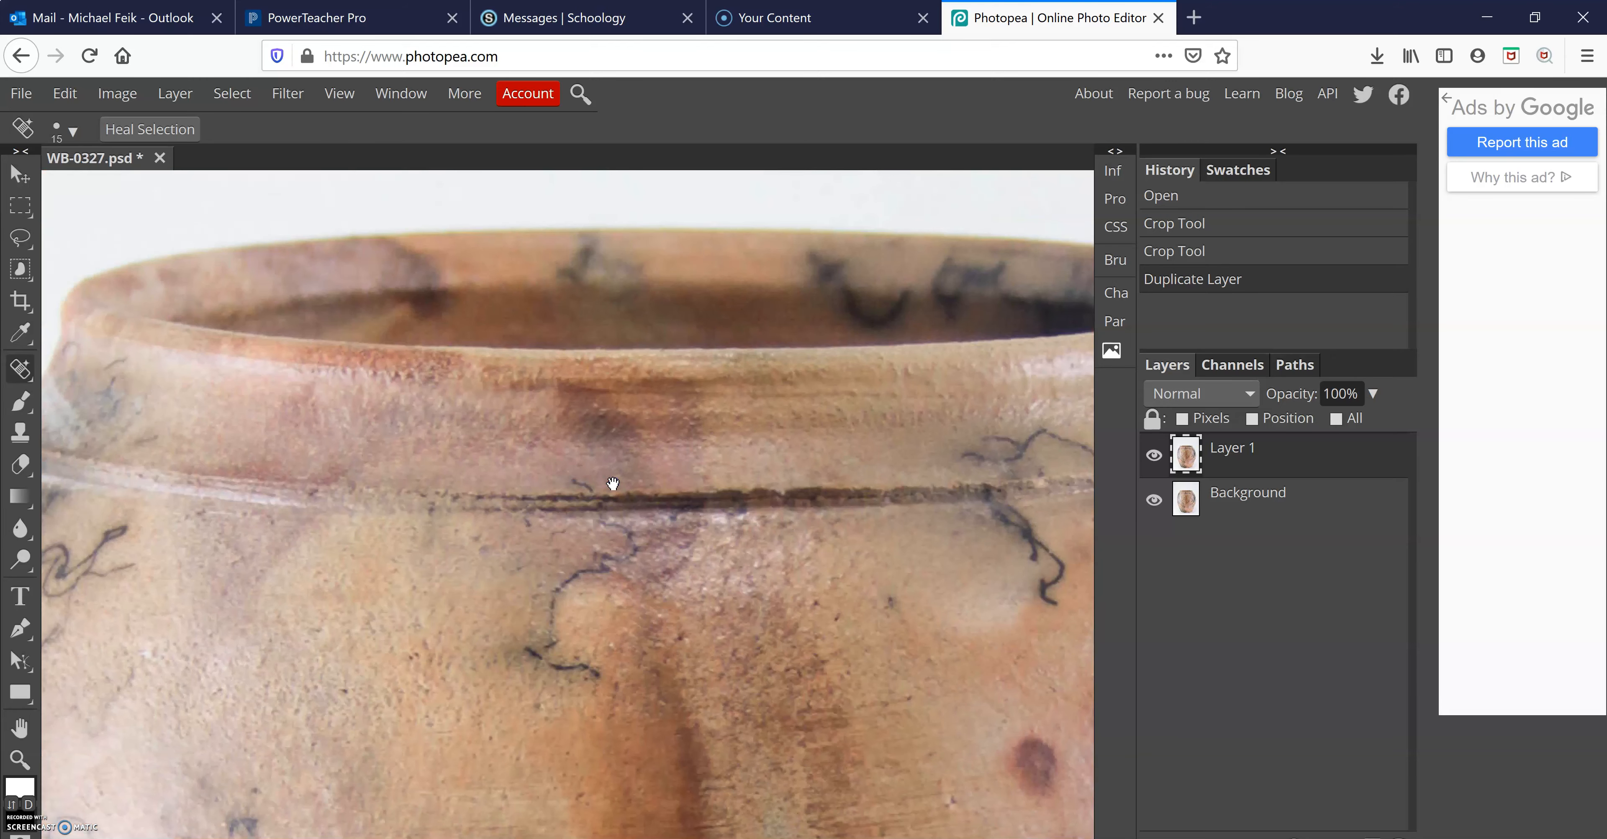
pyautogui.moveTo(330, 473); pyautogui.dragTo(471, 492)
pyautogui.moveTo(281, 488); pyautogui.dragTo(449, 488)
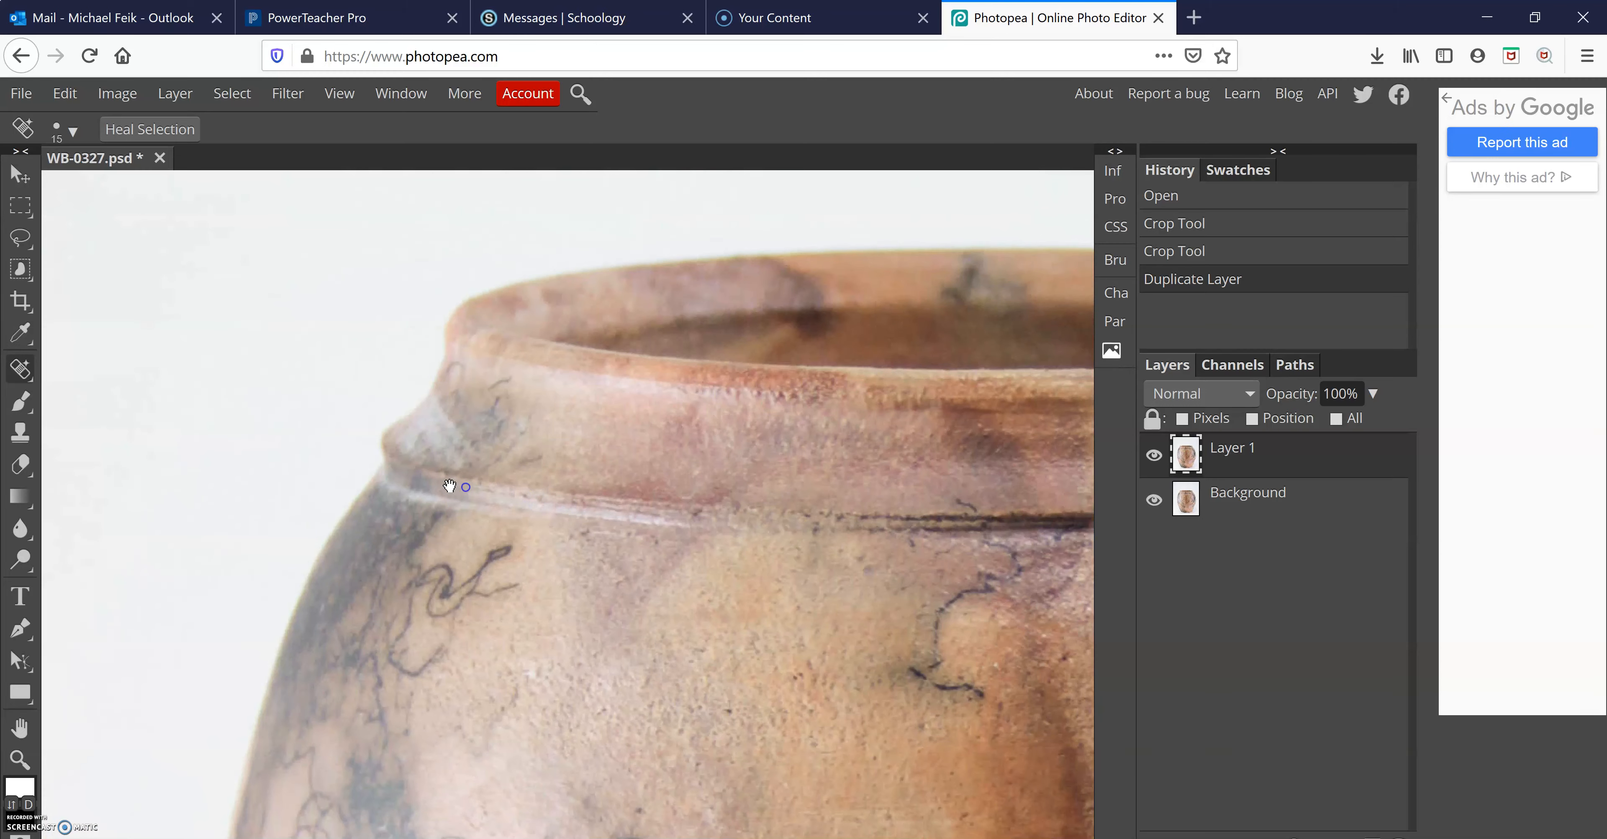
pyautogui.moveTo(226, 566); pyautogui.dragTo(315, 565)
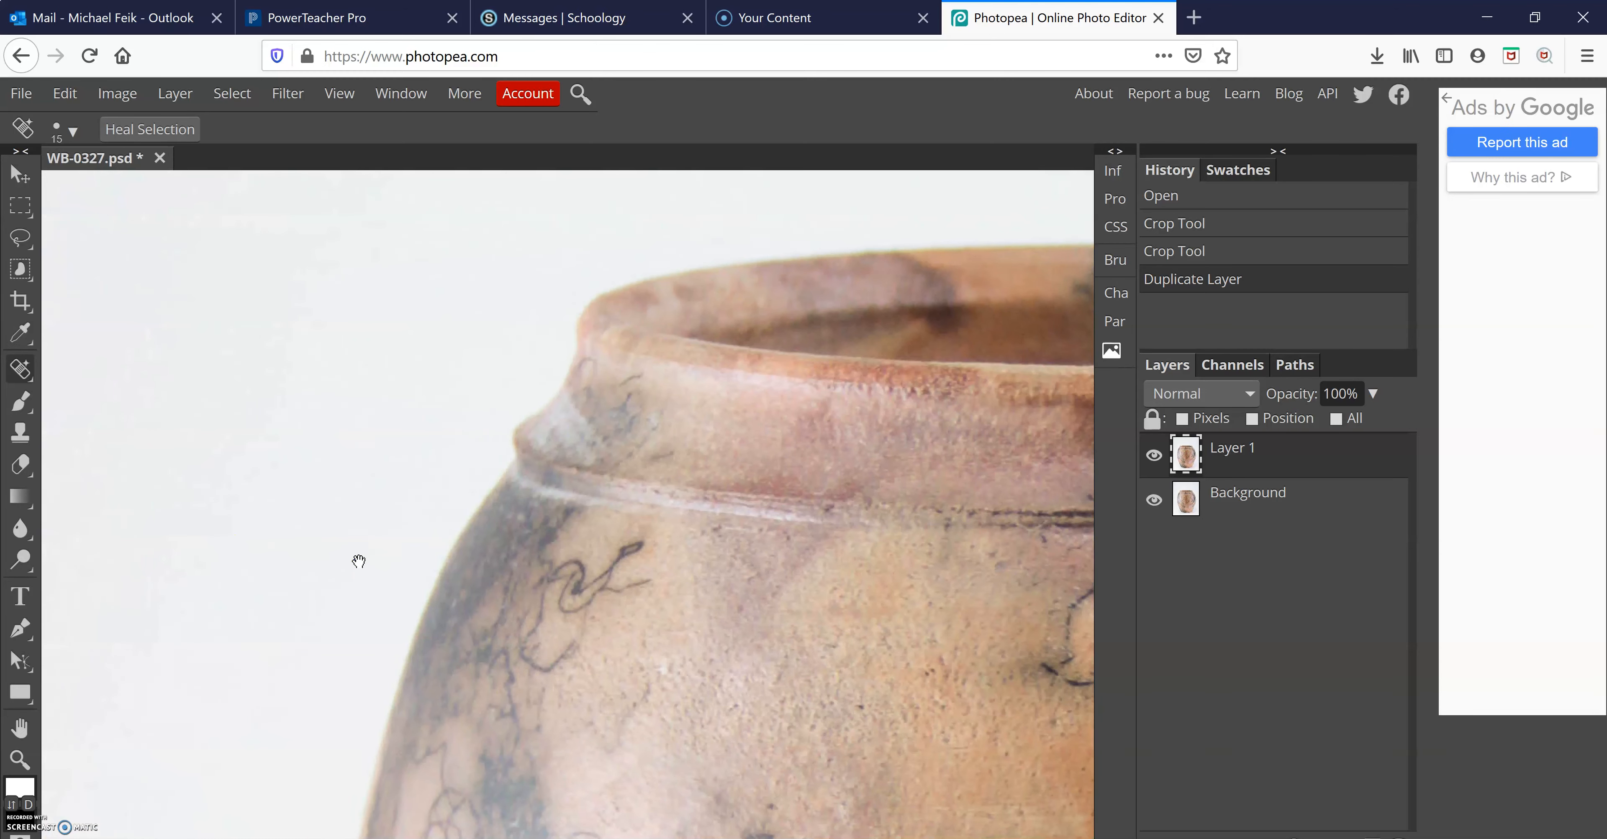
pyautogui.moveTo(284, 491); pyautogui.dragTo(474, 483)
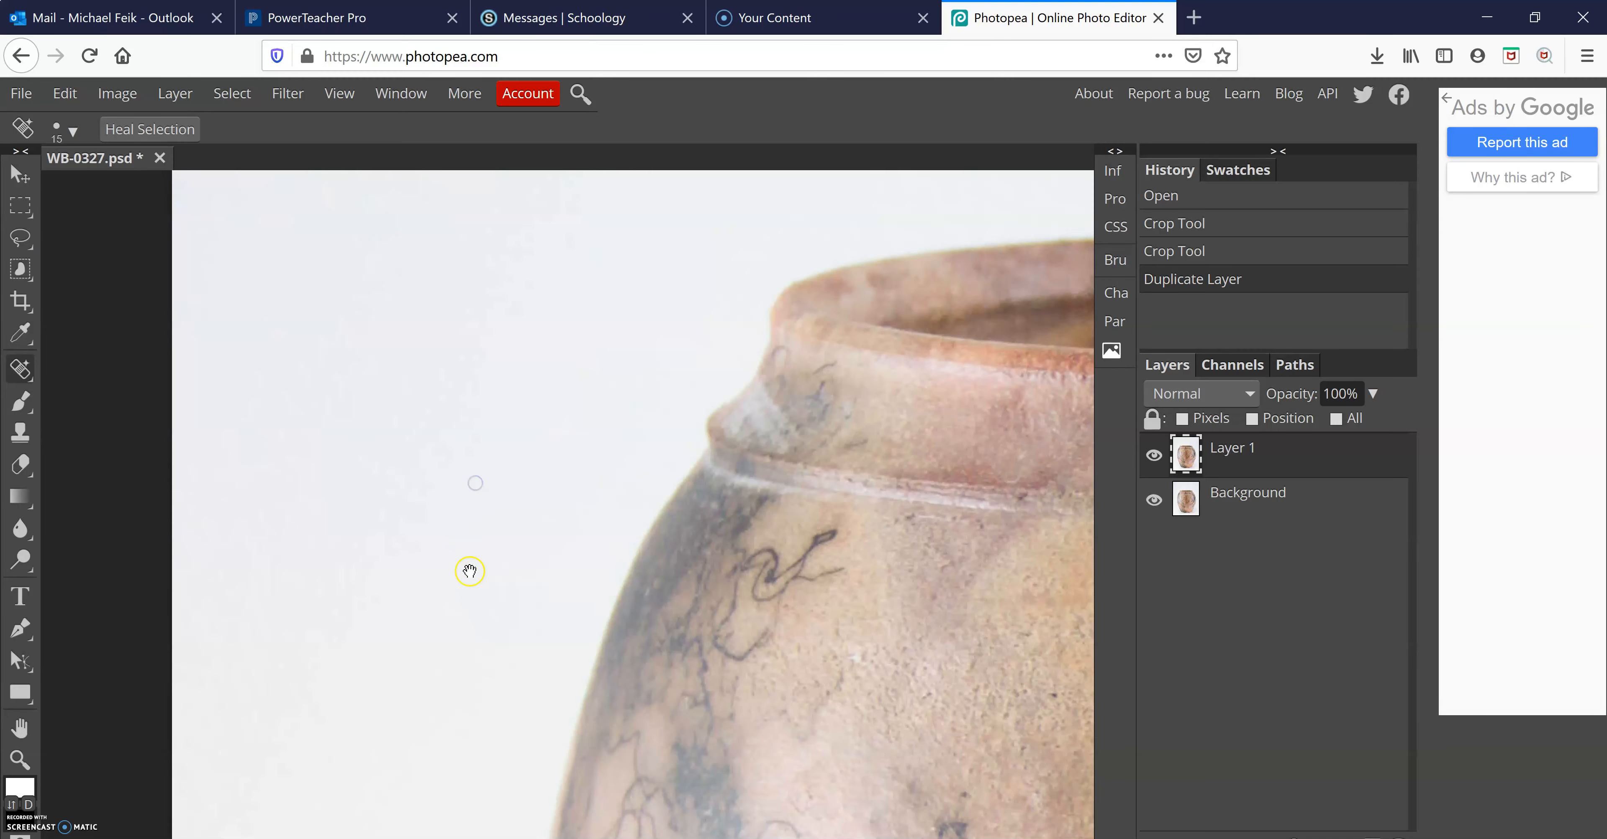
# Step: Heal the small white specks among the dark crackle lines on the pot's right side and a spot beside its right edge
pyautogui.moveTo(501, 648); pyautogui.dragTo(467, 274)
pyautogui.moveTo(754, 595); pyautogui.dragTo(607, 586)
pyautogui.moveTo(833, 561); pyautogui.dragTo(681, 563)
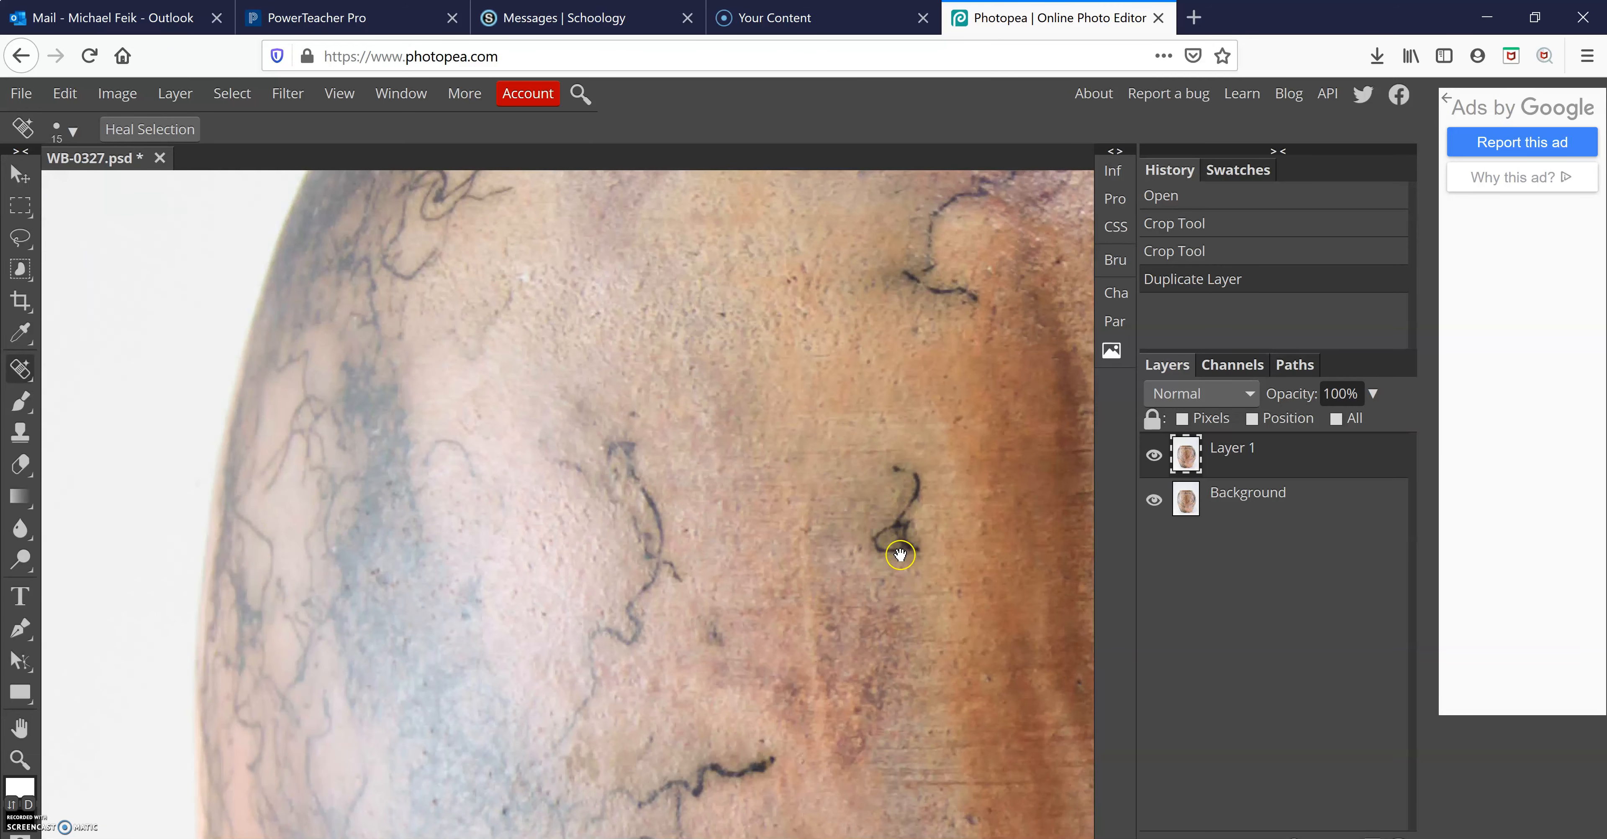
pyautogui.moveTo(987, 538); pyautogui.dragTo(770, 531)
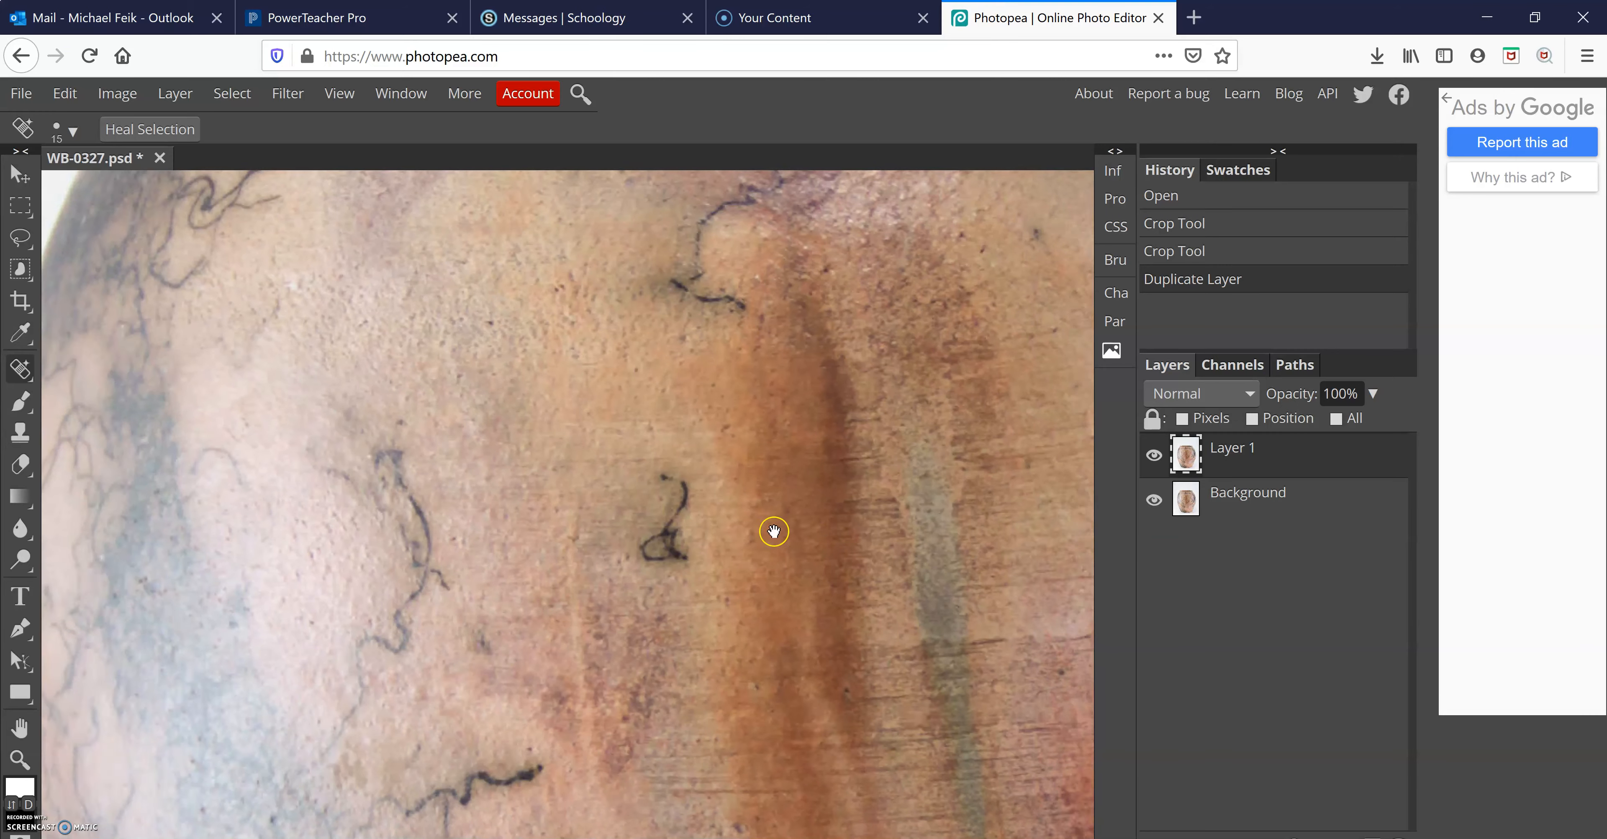
pyautogui.moveTo(896, 507); pyautogui.dragTo(621, 524)
pyautogui.moveTo(943, 581); pyautogui.dragTo(749, 534)
pyautogui.moveTo(873, 624); pyautogui.dragTo(613, 495)
pyautogui.moveTo(784, 686); pyautogui.dragTo(753, 498)
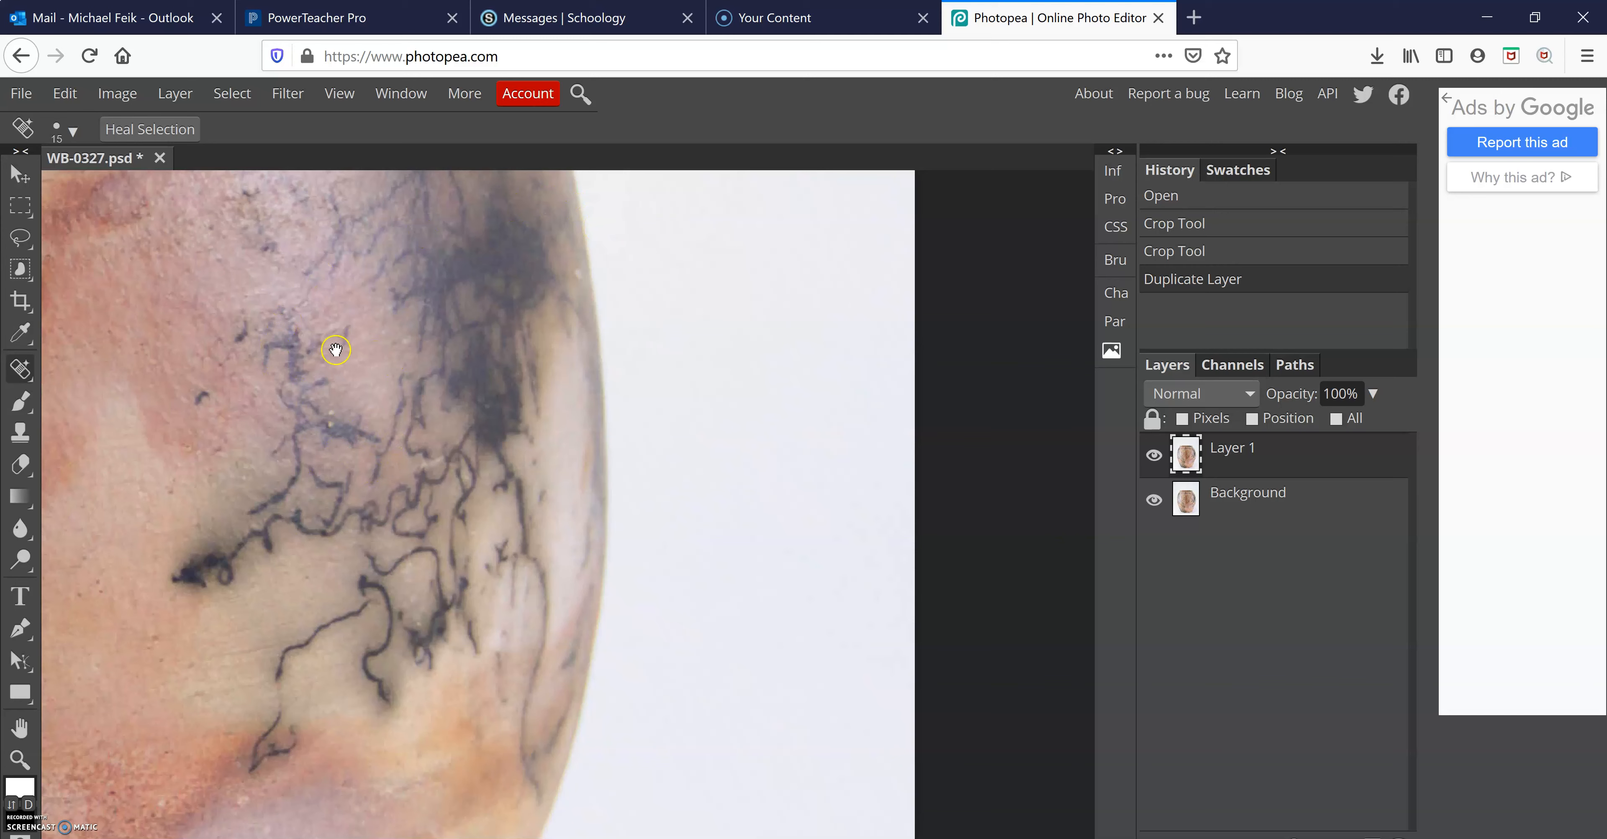
pyautogui.click(329, 425)
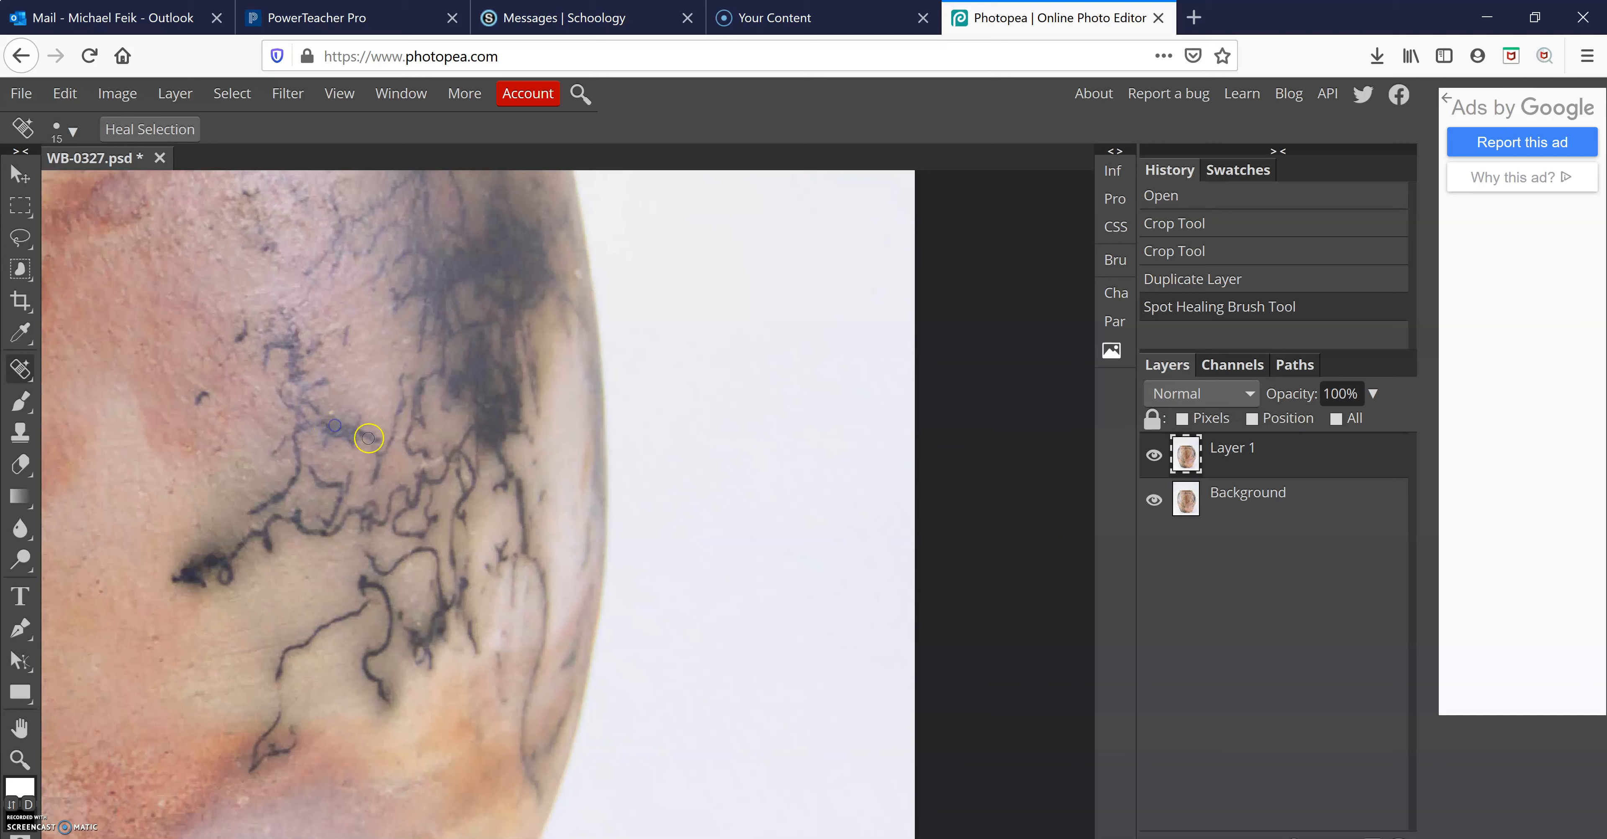
pyautogui.click(330, 410)
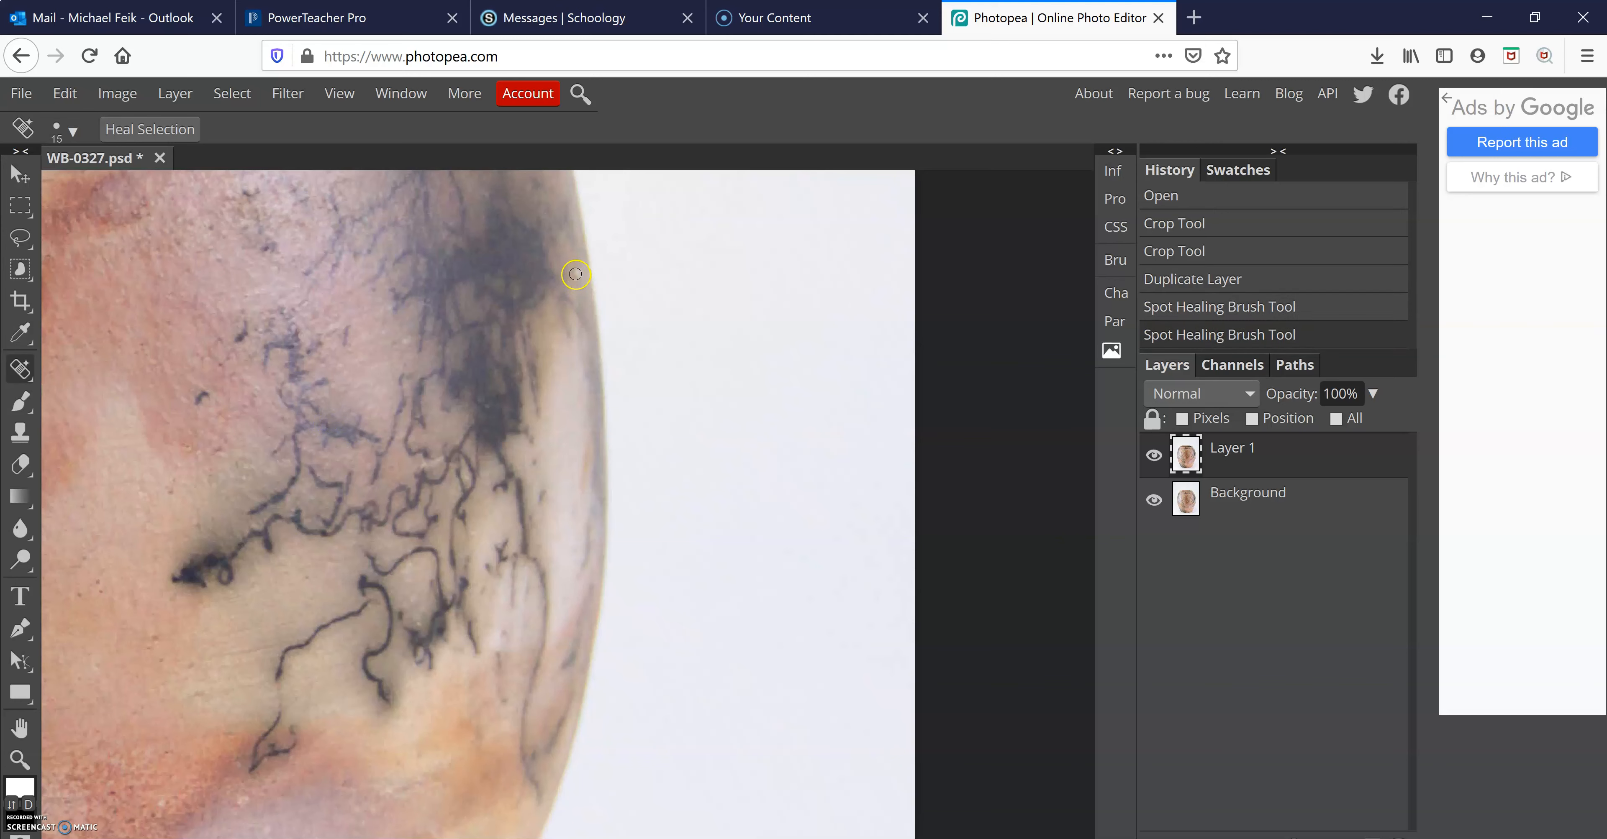
pyautogui.click(580, 279)
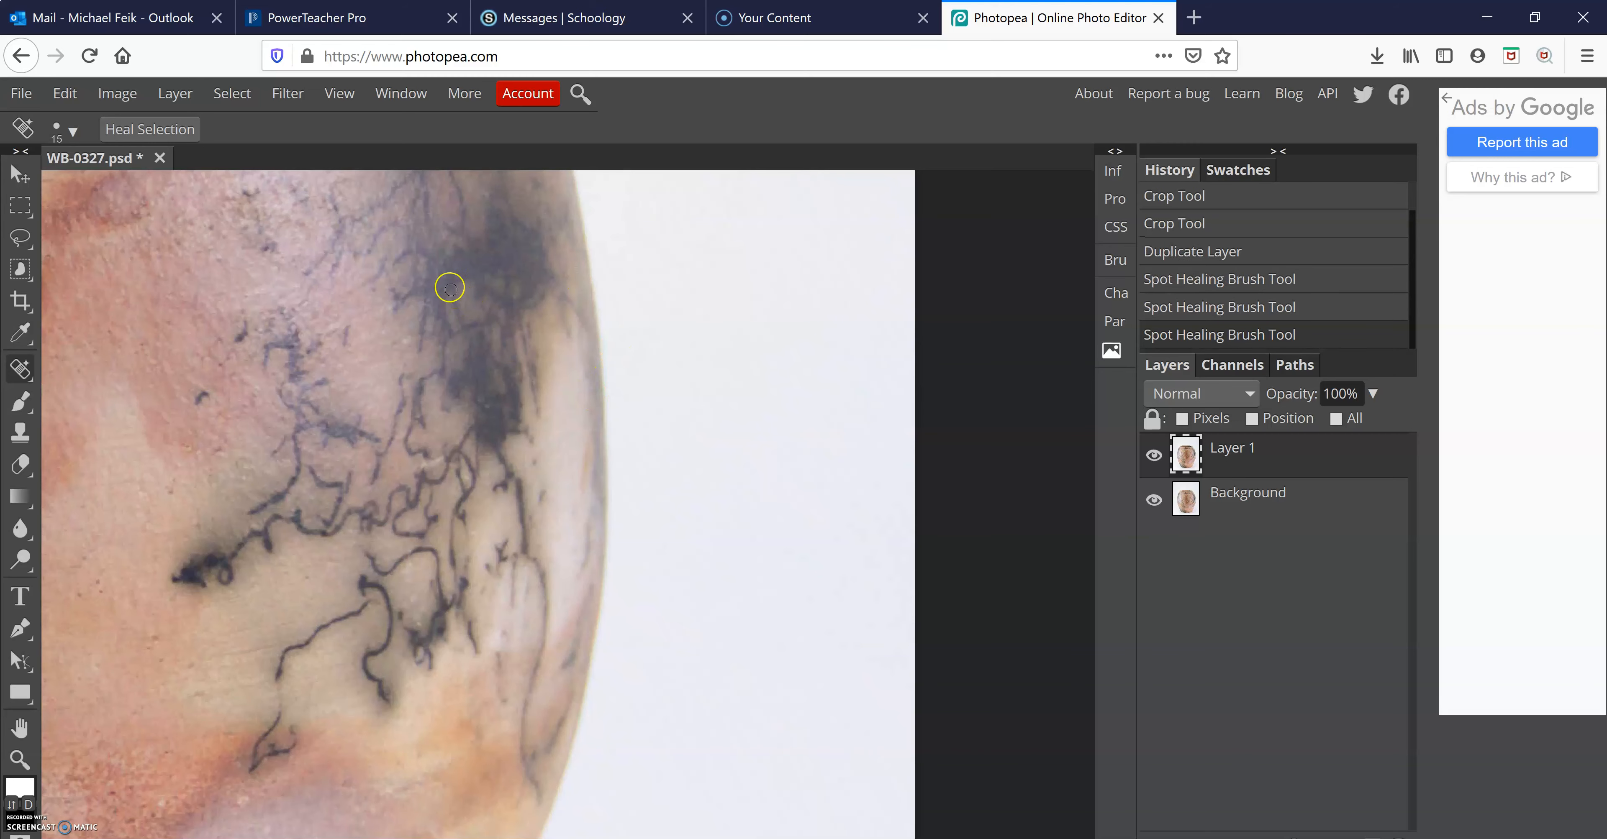
# Step: Check the pot's right shoulder and rim, and across its middle to the left side, for remaining blemishes
pyautogui.moveTo(430, 251); pyautogui.dragTo(618, 612)
pyautogui.moveTo(374, 263); pyautogui.dragTo(503, 502)
pyautogui.moveTo(380, 344); pyautogui.dragTo(532, 600)
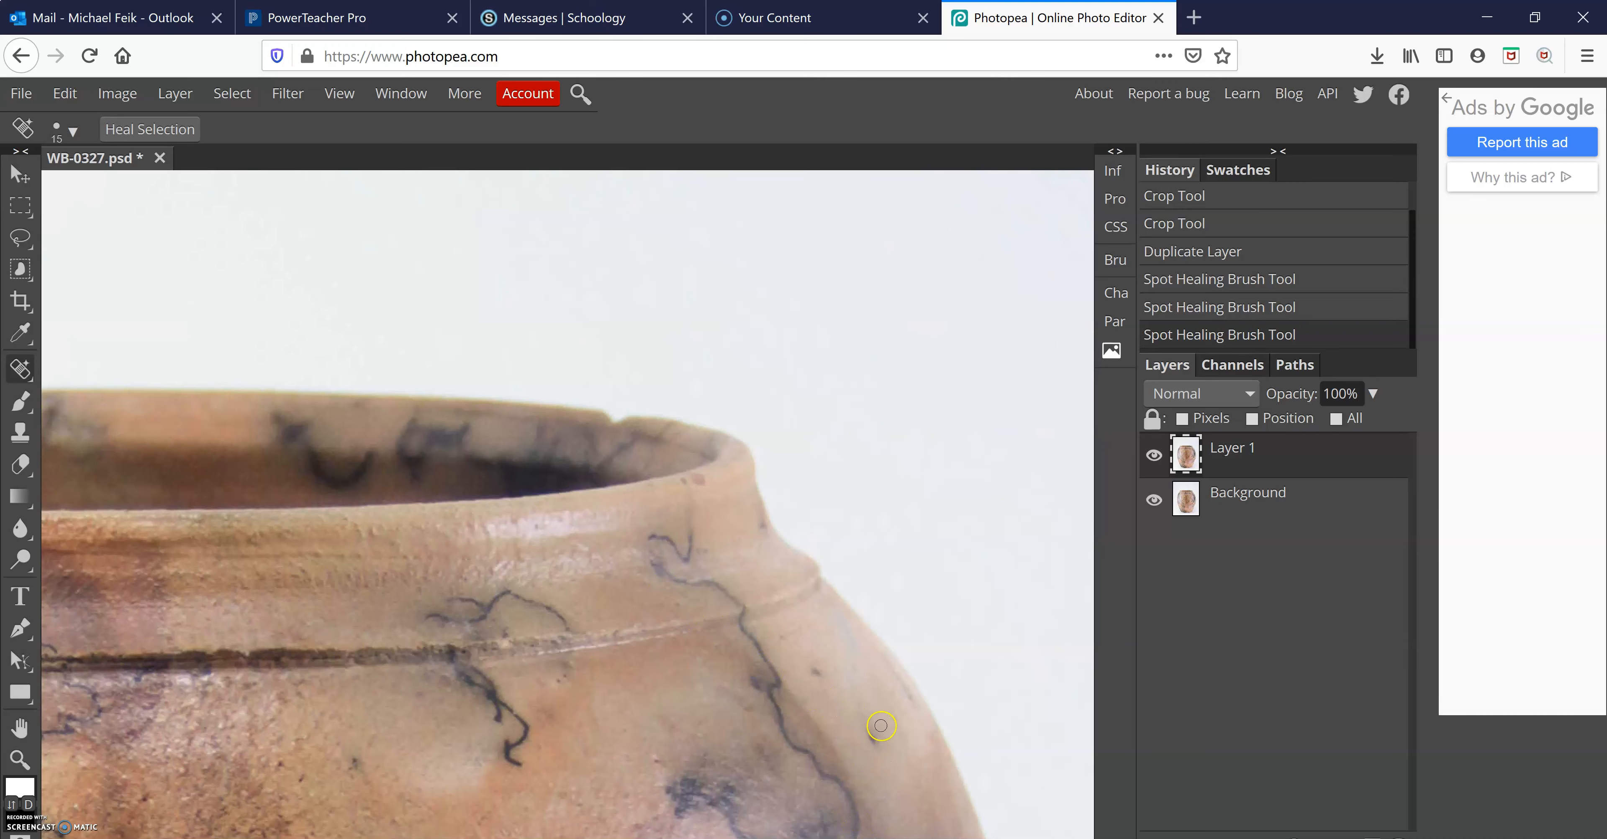
pyautogui.moveTo(881, 633); pyautogui.dragTo(864, 450)
pyautogui.moveTo(894, 760); pyautogui.dragTo(907, 355)
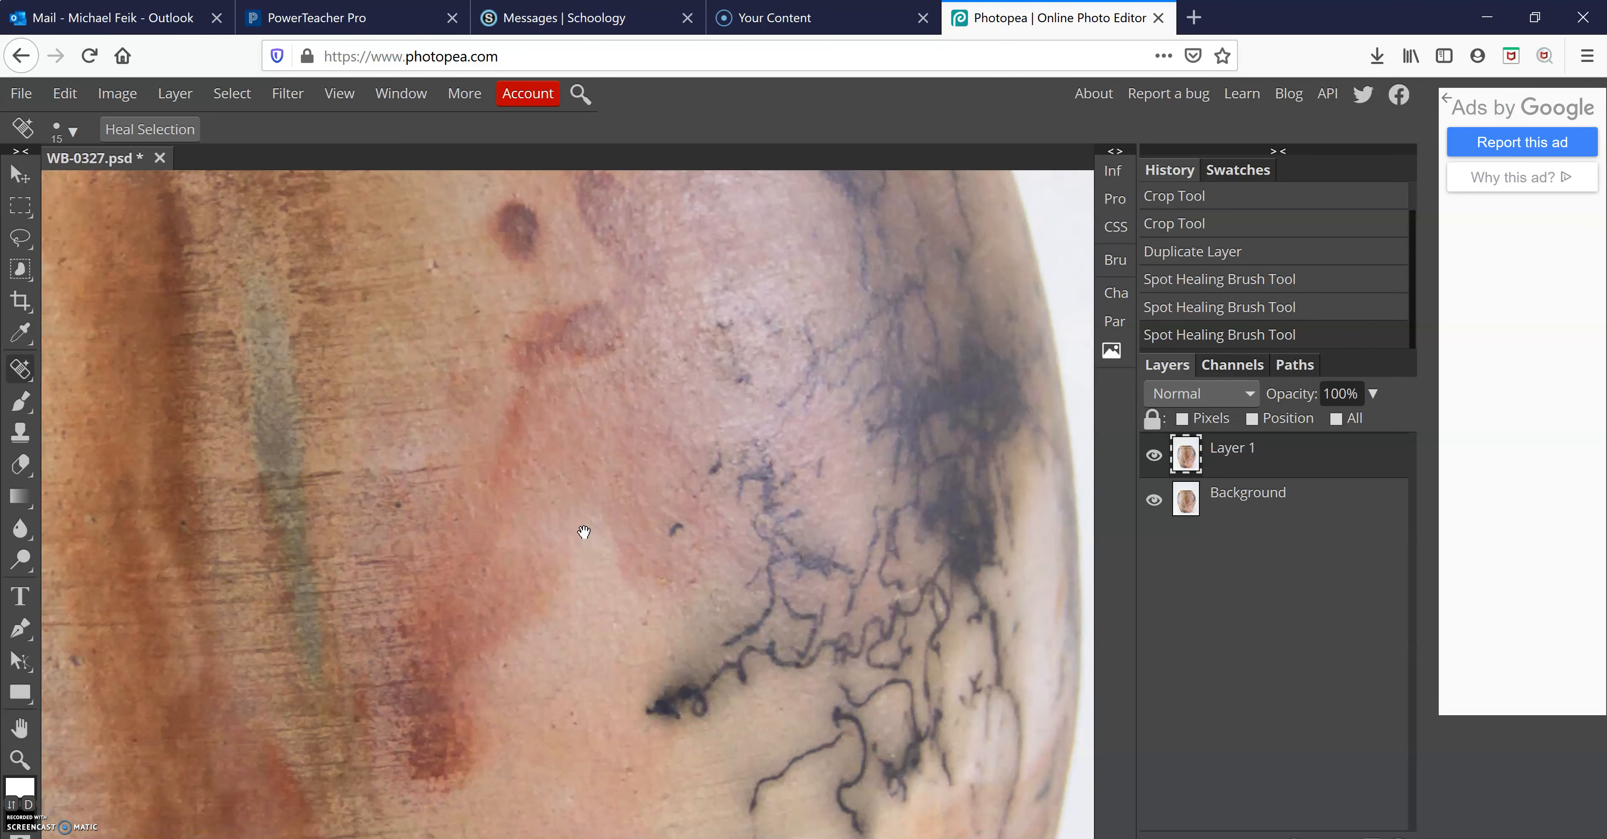
pyautogui.moveTo(575, 531); pyautogui.dragTo(790, 502)
pyautogui.moveTo(324, 536)
pyautogui.mouseDown()
pyautogui.moveTo(467, 552)
pyautogui.moveTo(613, 541)
pyautogui.mouseUp()
pyautogui.moveTo(243, 579); pyautogui.dragTo(702, 550)
pyautogui.moveTo(346, 619); pyautogui.dragTo(569, 555)
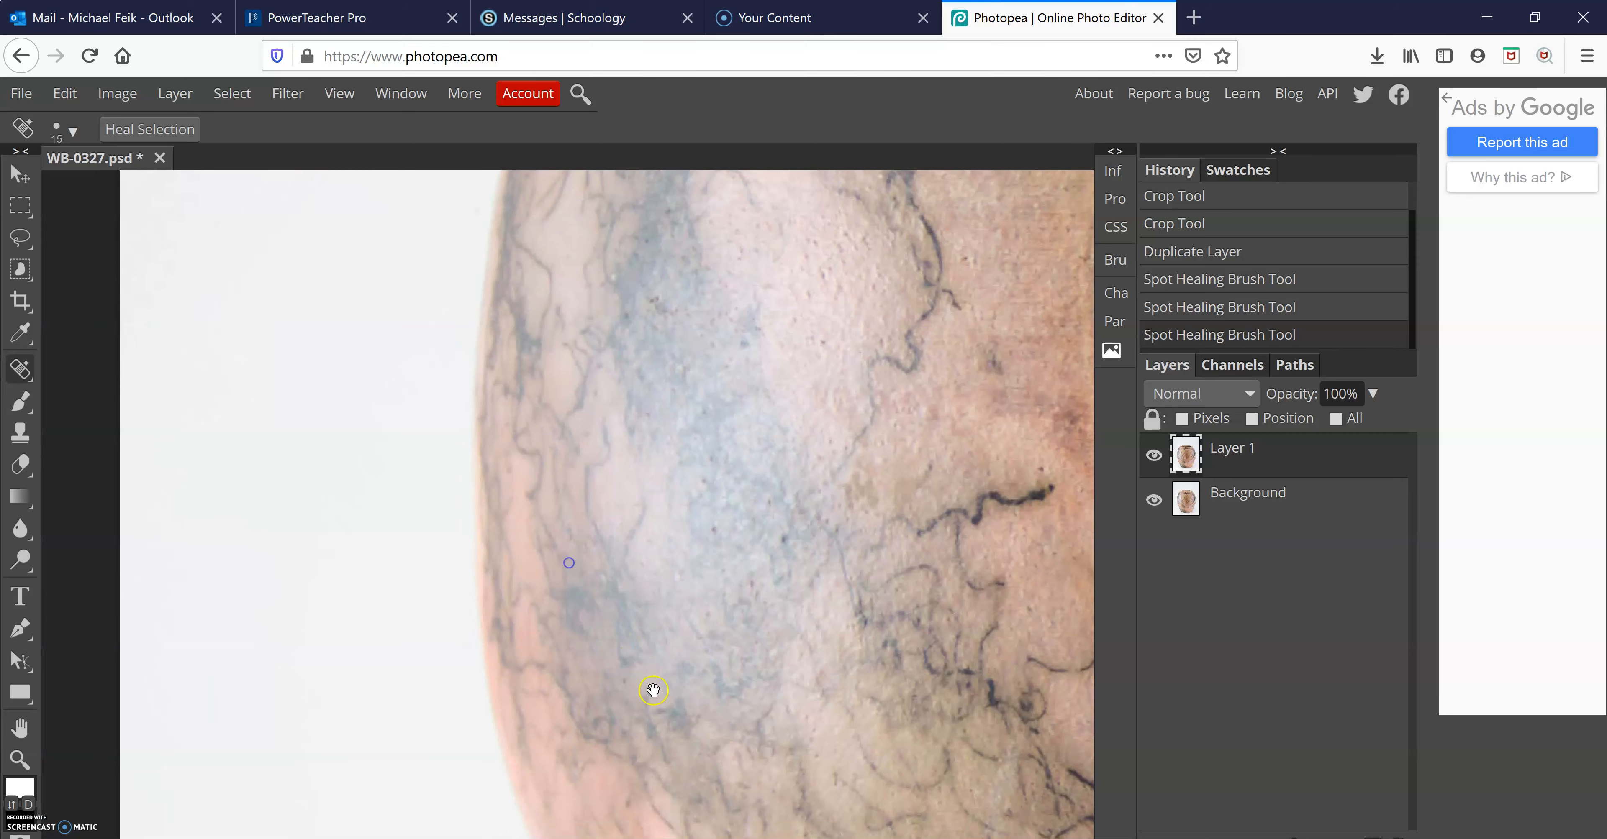
# Step: Examine the pot's lower body, base and surrounding backdrop for blemishes, finishing with the whole photo in view
pyautogui.moveTo(678, 707); pyautogui.dragTo(692, 366)
pyautogui.moveTo(773, 734); pyautogui.dragTo(681, 405)
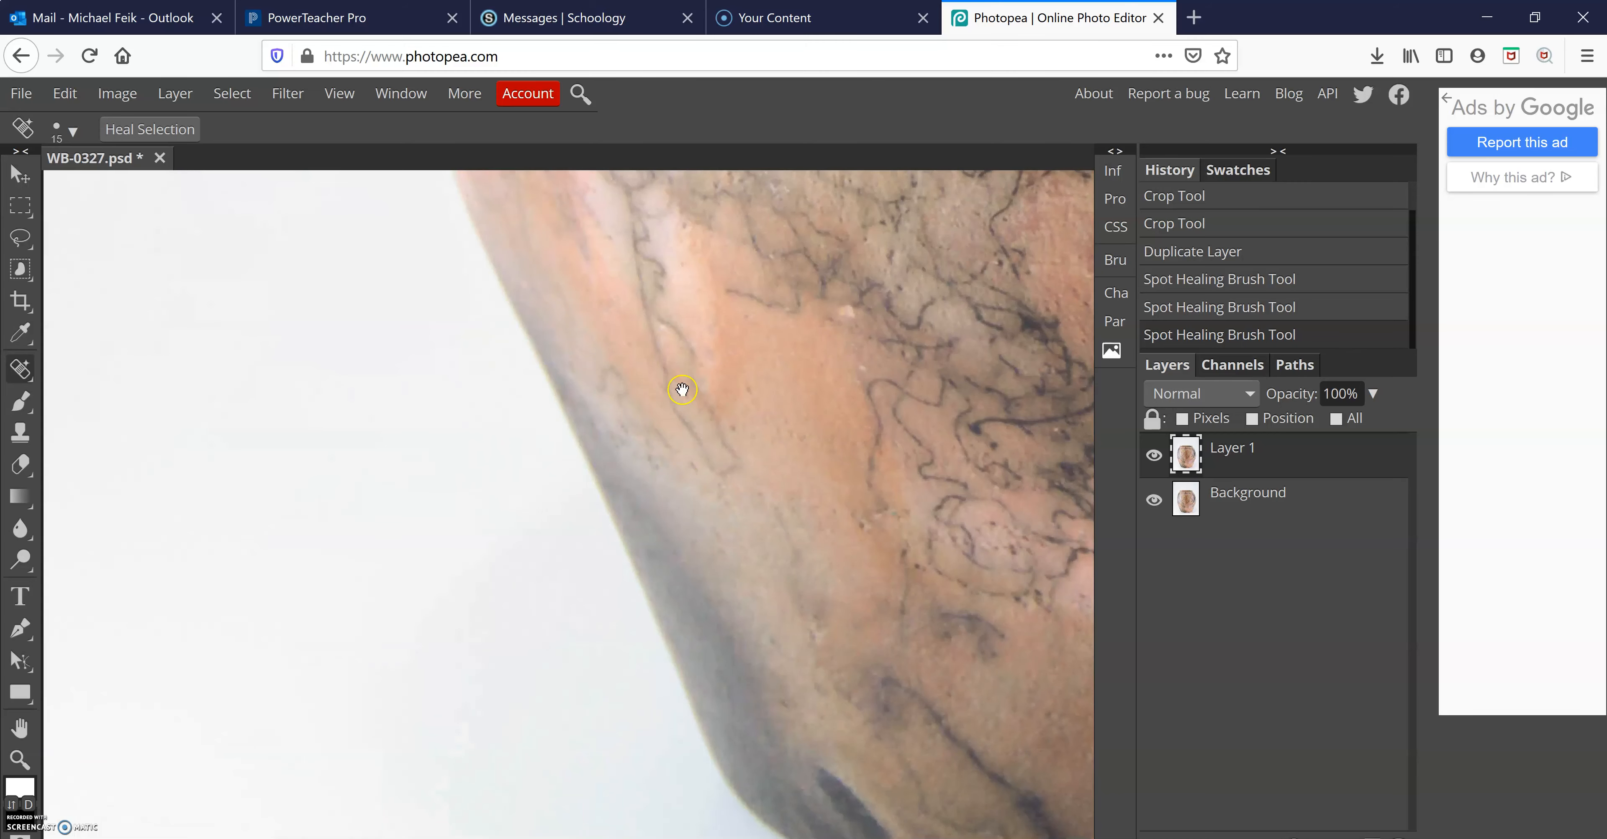
pyautogui.moveTo(837, 689)
pyautogui.mouseDown()
pyautogui.moveTo(732, 634)
pyautogui.moveTo(502, 565)
pyautogui.mouseUp()
pyautogui.moveTo(824, 569); pyautogui.dragTo(604, 550)
pyautogui.moveTo(851, 523); pyautogui.dragTo(627, 527)
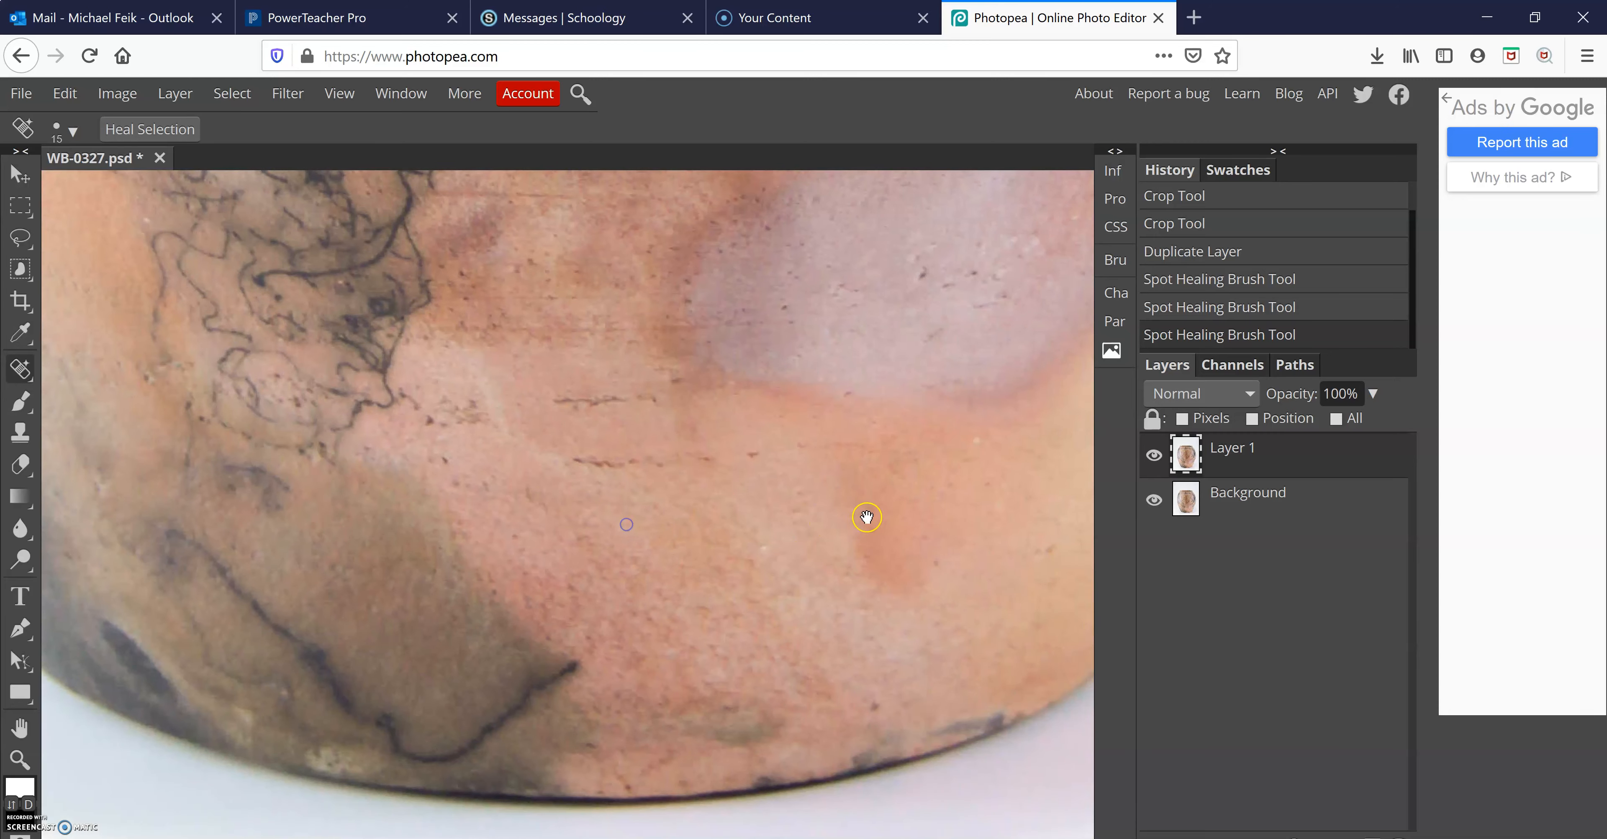
pyautogui.moveTo(861, 520); pyautogui.dragTo(582, 524)
pyautogui.moveTo(858, 511); pyautogui.dragTo(510, 520)
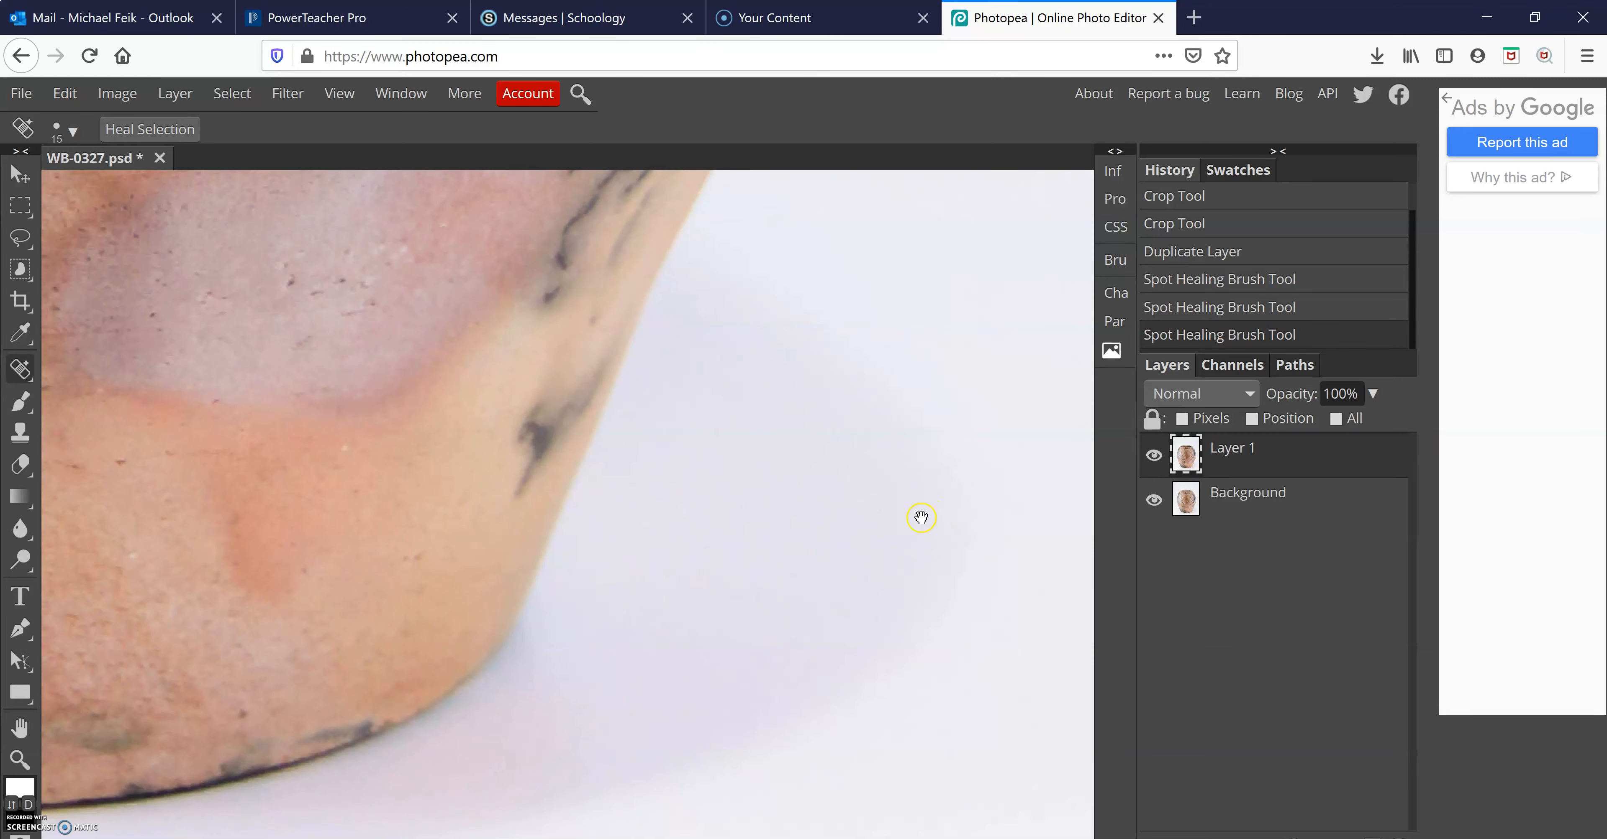
pyautogui.moveTo(937, 516); pyautogui.dragTo(670, 530)
pyautogui.moveTo(764, 721); pyautogui.dragTo(778, 481)
pyautogui.moveTo(459, 571); pyautogui.dragTo(673, 525)
pyautogui.moveTo(338, 545); pyautogui.dragTo(609, 549)
pyautogui.moveTo(258, 566); pyautogui.dragTo(573, 529)
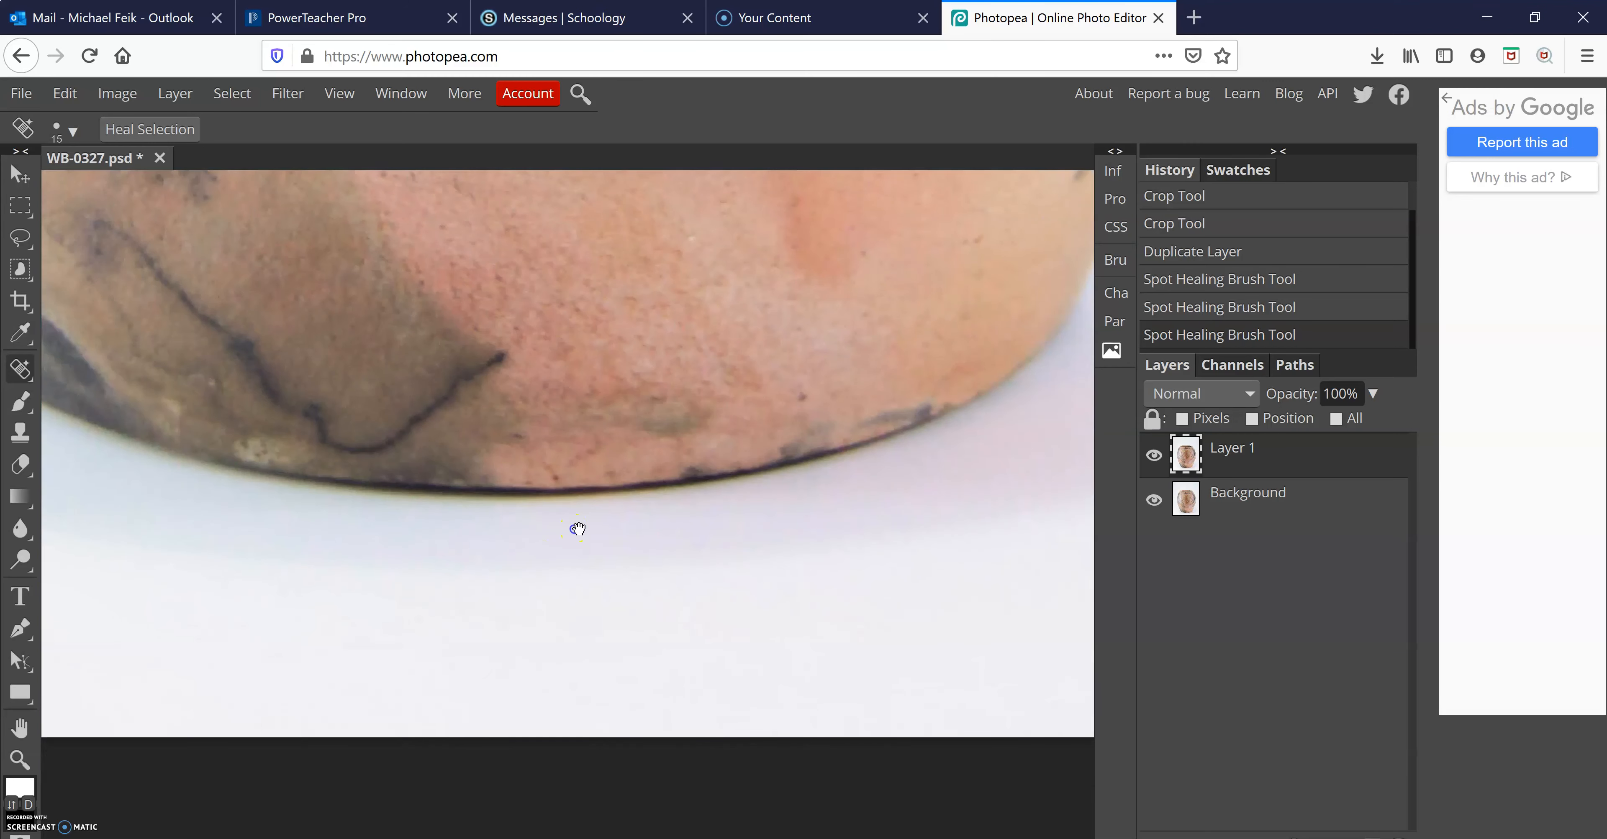
pyautogui.moveTo(254, 549); pyautogui.dragTo(767, 549)
pyautogui.moveTo(283, 526); pyautogui.dragTo(508, 515)
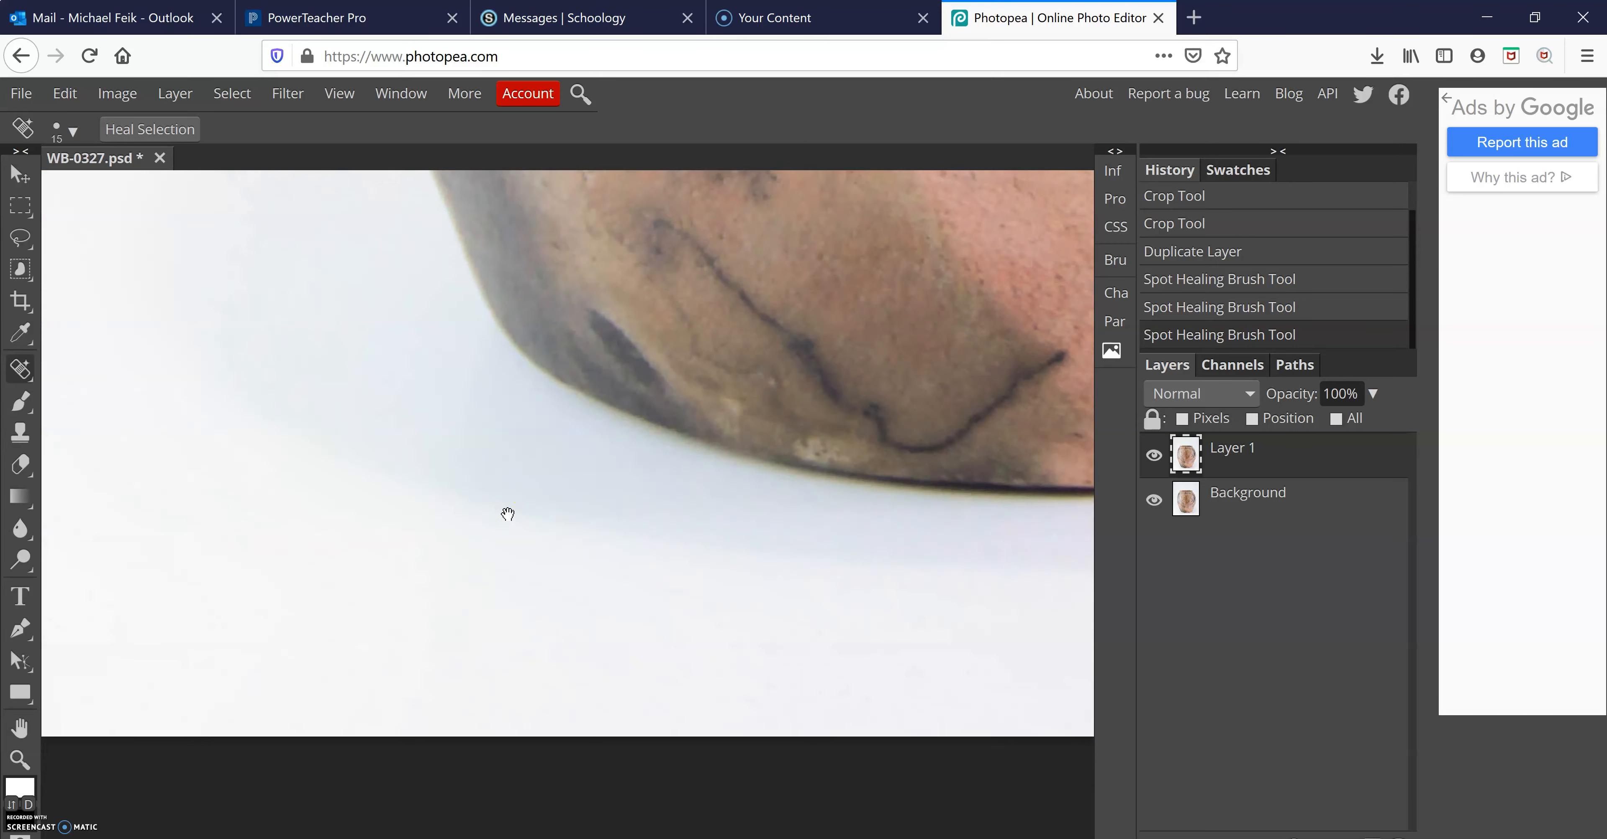
pyautogui.moveTo(323, 520); pyautogui.dragTo(505, 642)
pyautogui.moveTo(549, 430); pyautogui.dragTo(555, 653)
pyautogui.moveTo(555, 400); pyautogui.dragTo(556, 645)
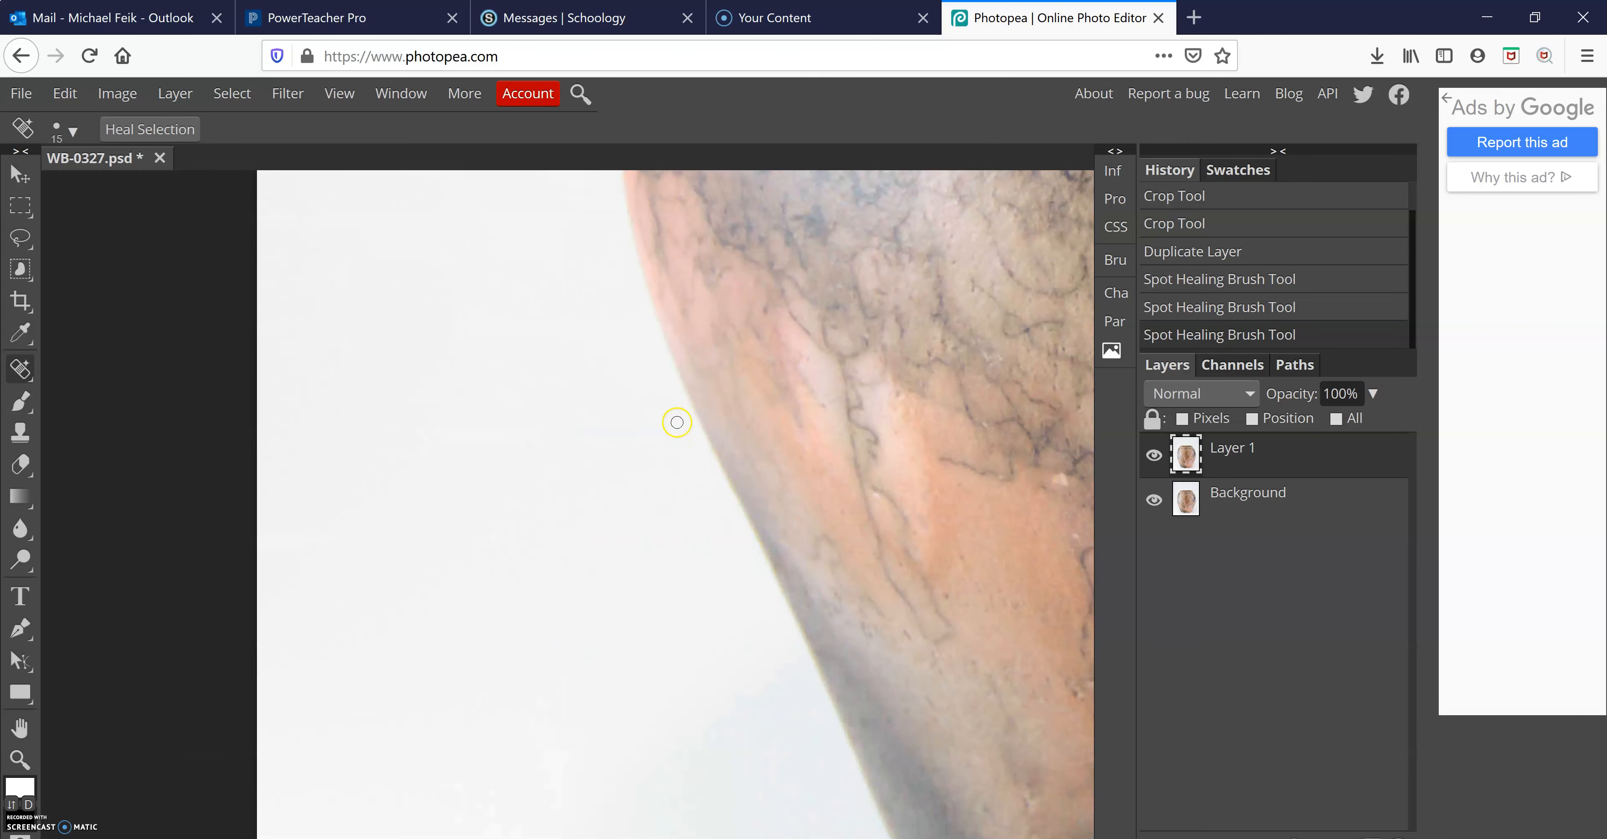
pyautogui.hotkey('ctrl', '0')
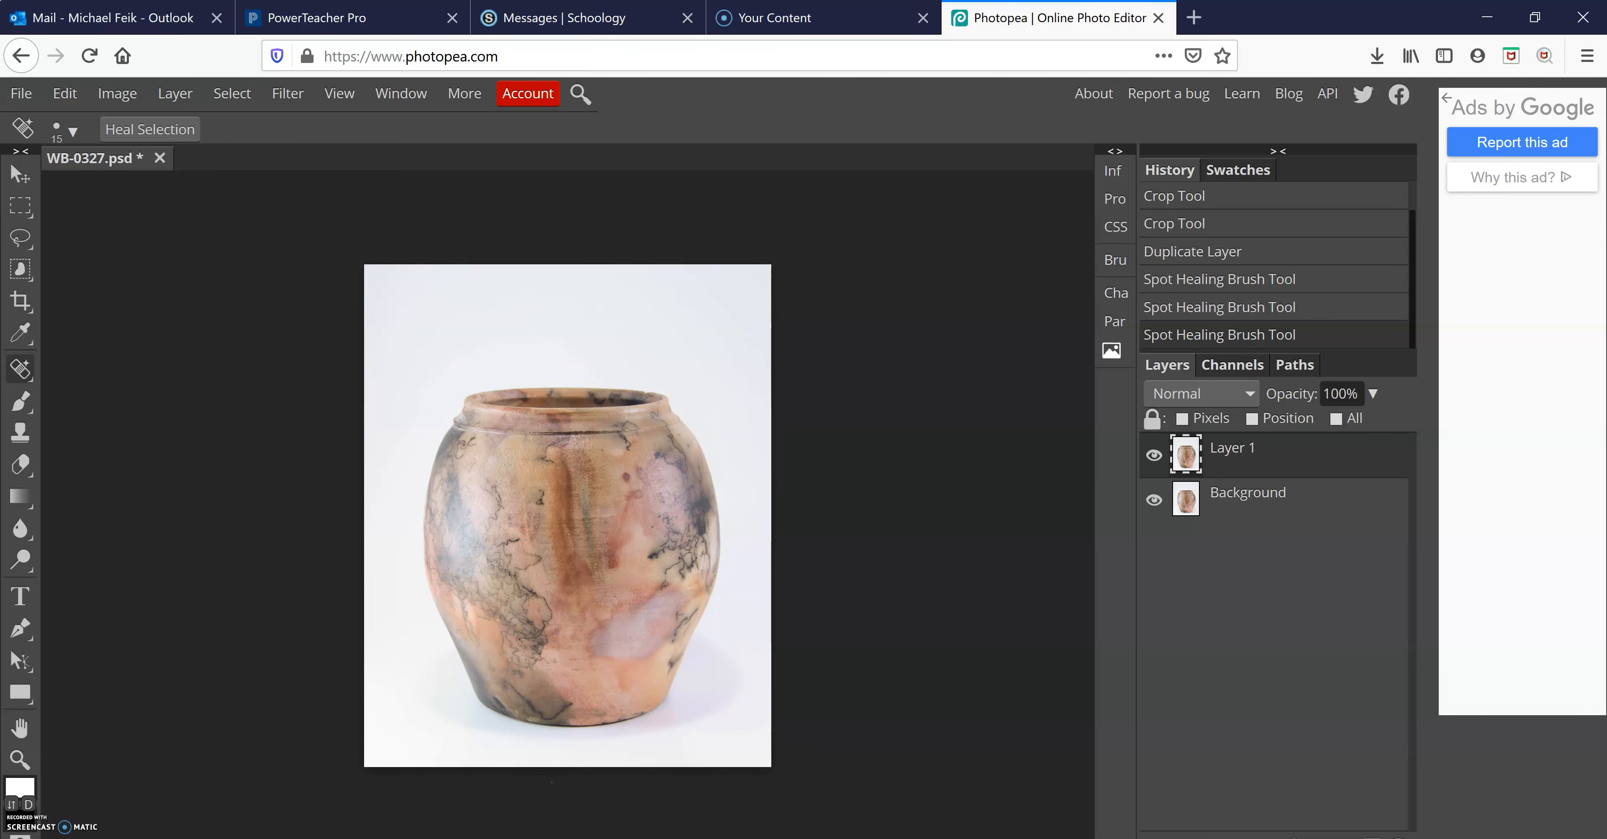
pyautogui.click(566, 782)
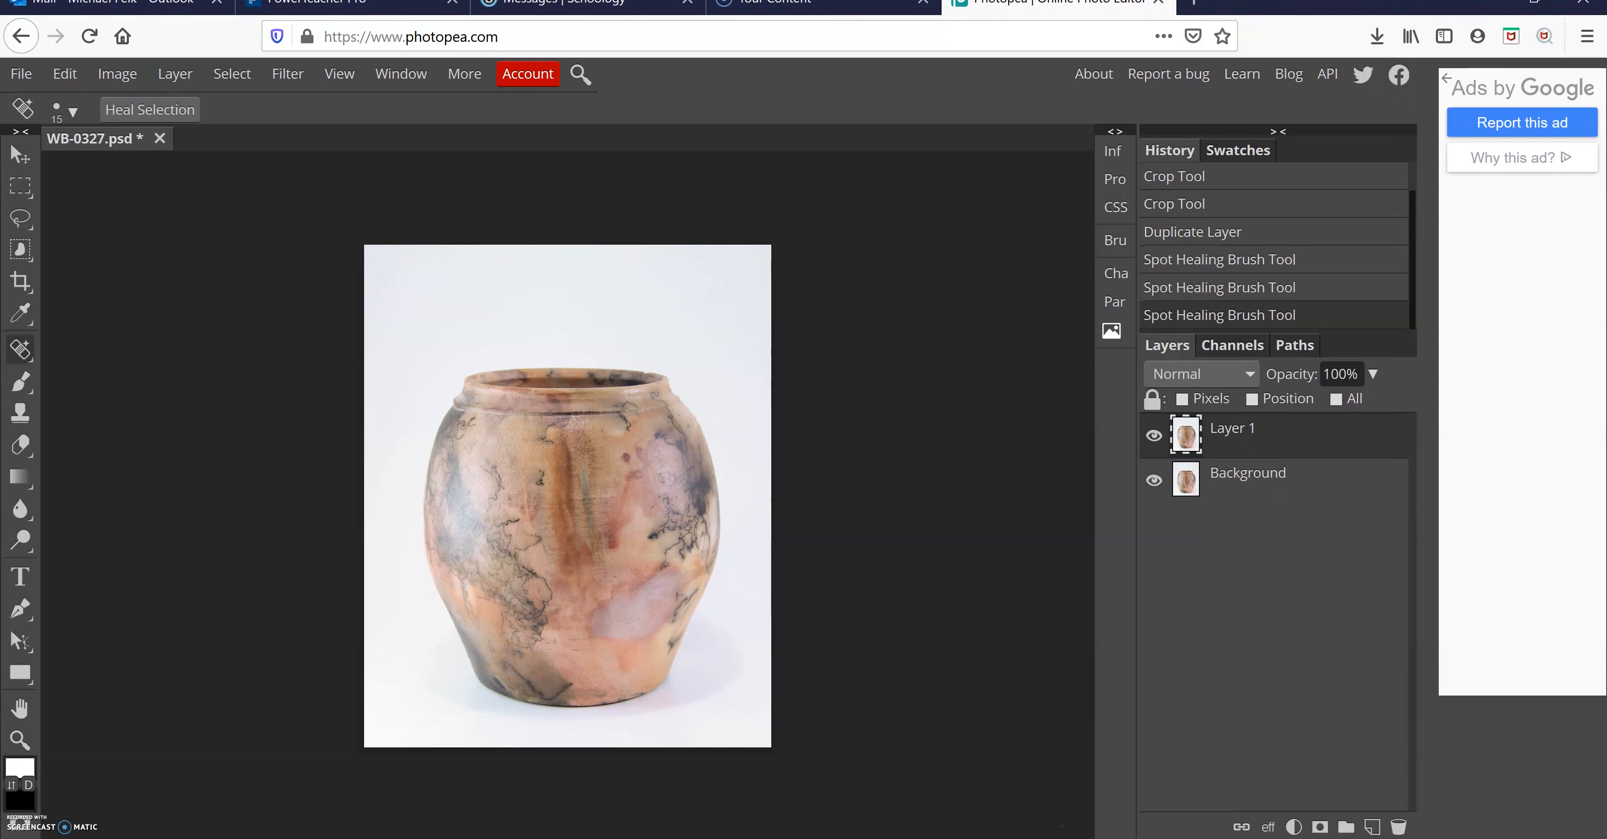
# Step: Add a Levels adjustment layer with black input 51 and white input 250, and compare the photo with and without it
pyautogui.click(1294, 827)
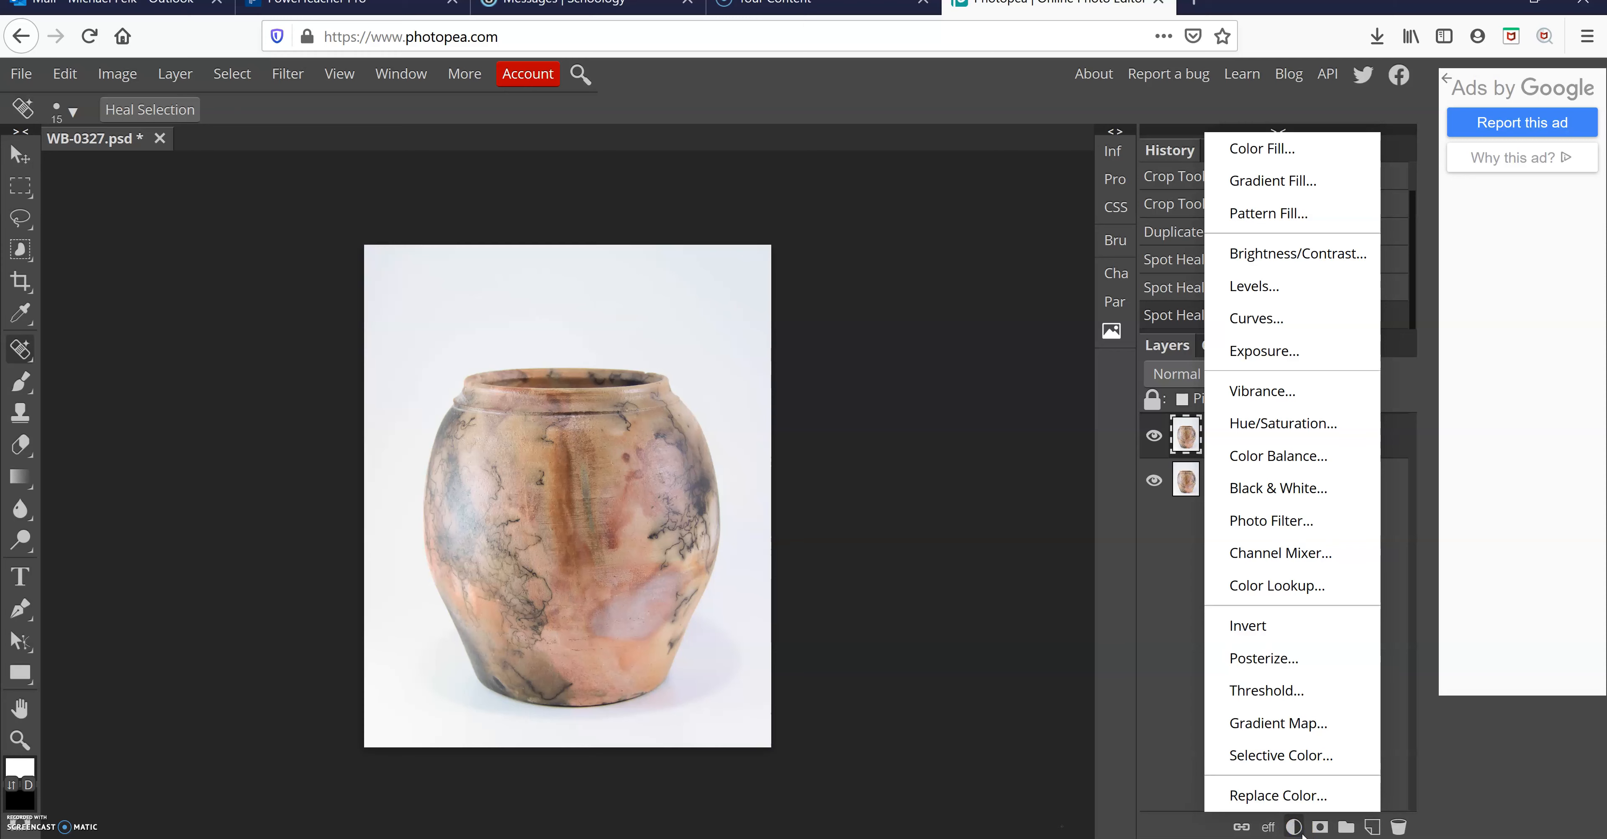
pyautogui.click(1244, 289)
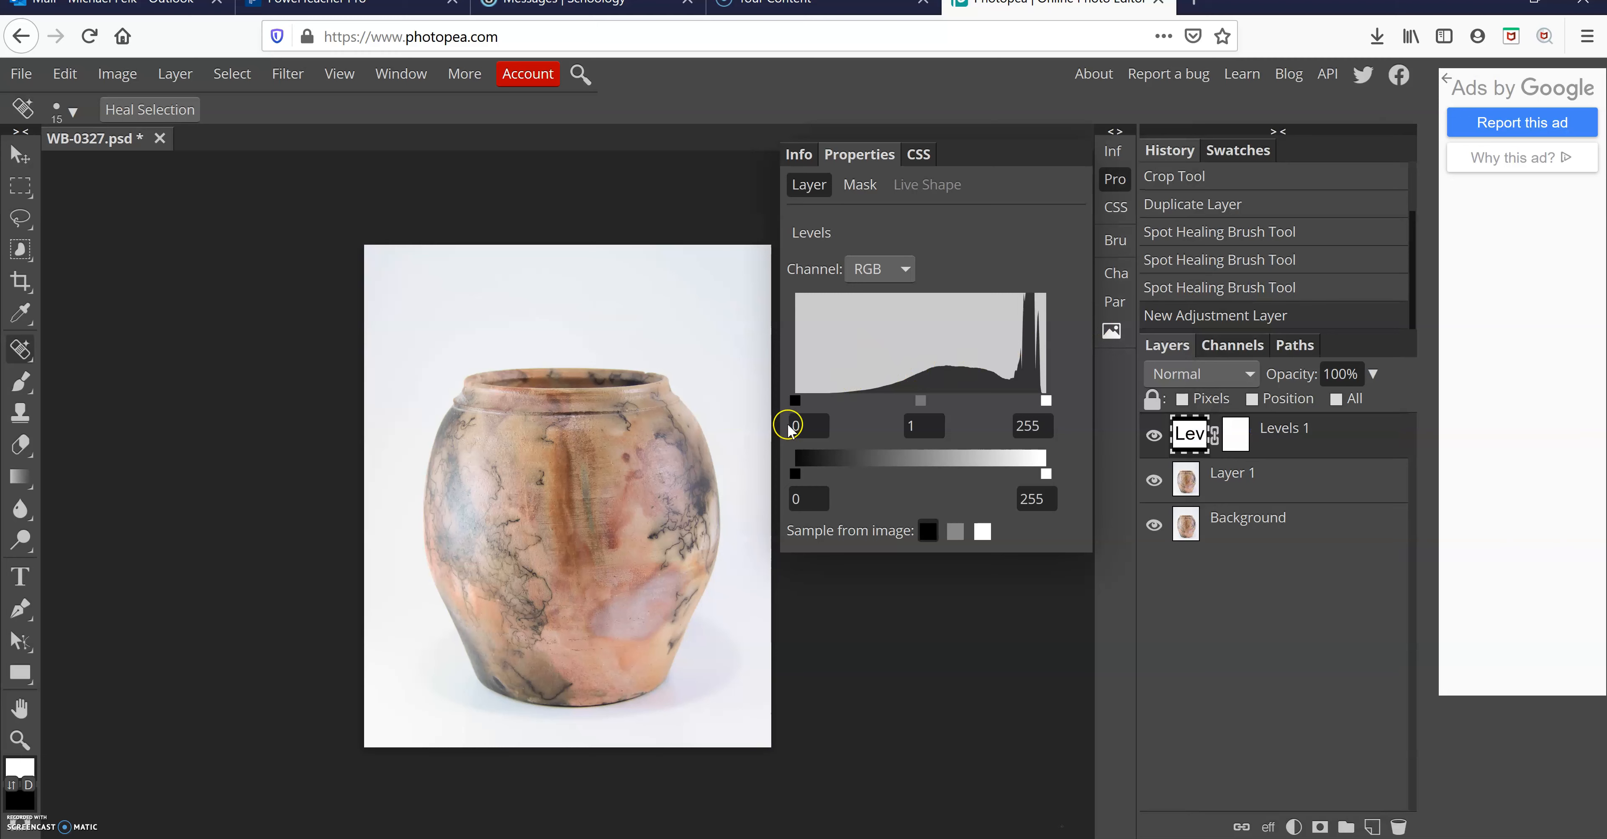
pyautogui.moveTo(797, 398); pyautogui.dragTo(839, 398)
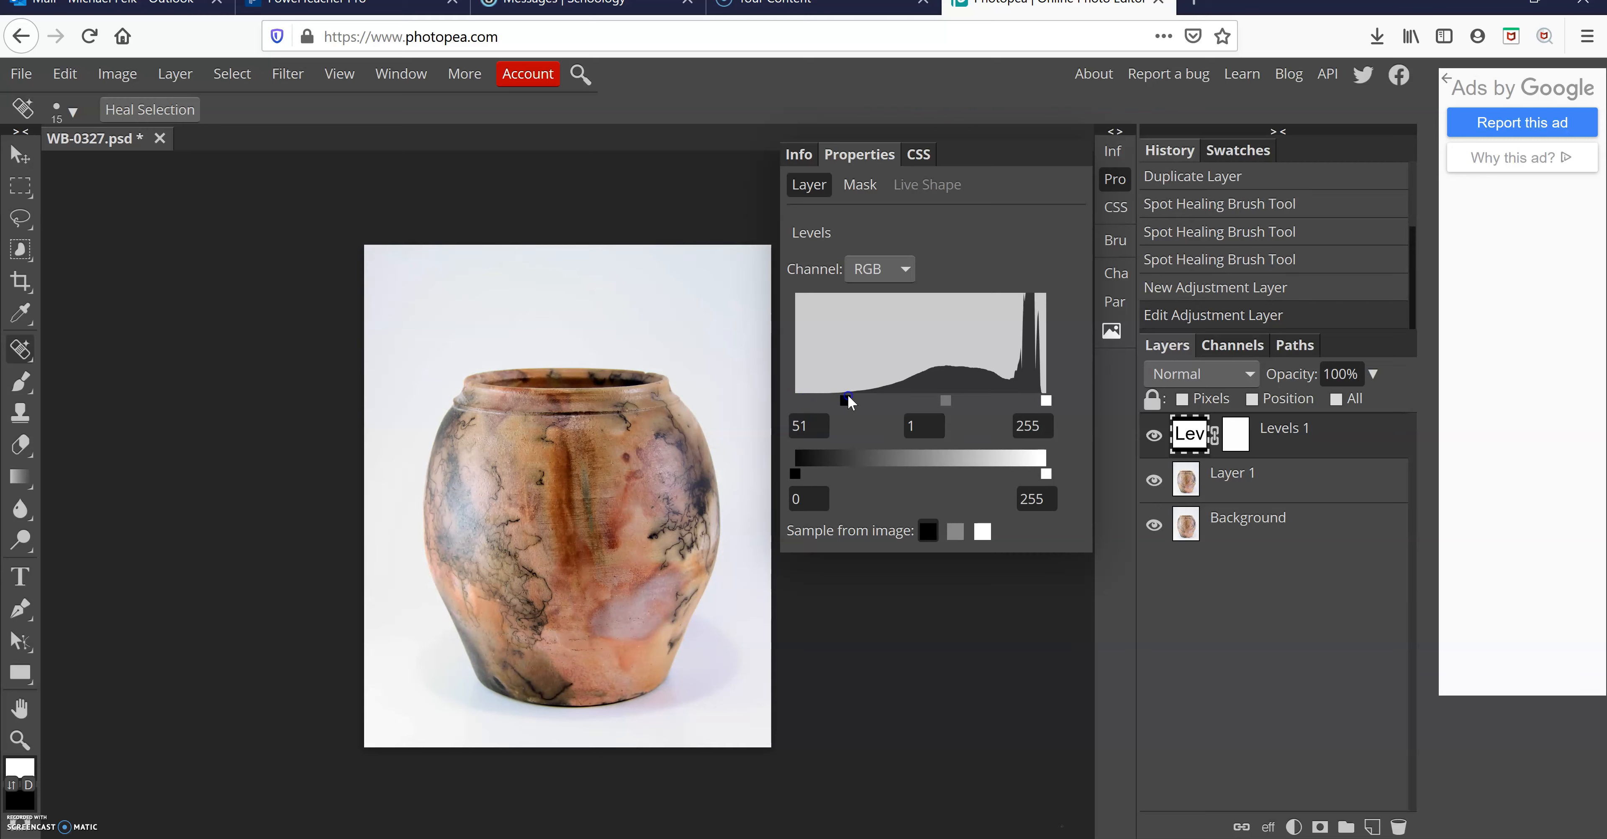
pyautogui.moveTo(852, 391)
pyautogui.mouseDown()
pyautogui.moveTo(866, 389)
pyautogui.moveTo(847, 390)
pyautogui.mouseUp()
pyautogui.click(1154, 439)
pyautogui.click(1154, 439)
# Step: Add a Curves adjustment layer with a slight S-curve, lowering the quarter-tone point and raising the three-quarter-tone point a little
pyautogui.click(1293, 827)
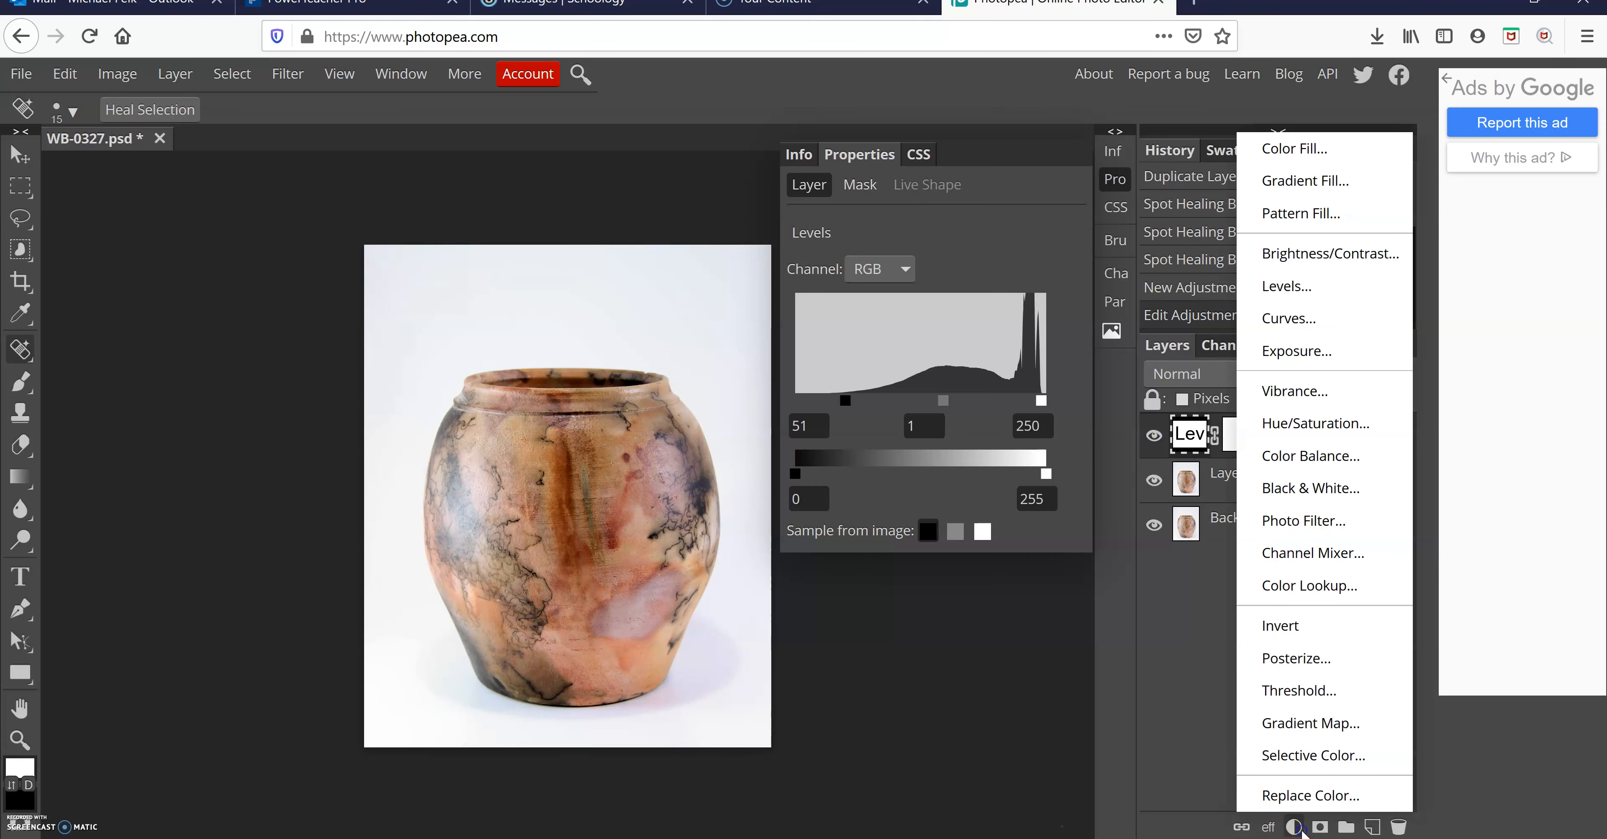
pyautogui.click(1270, 319)
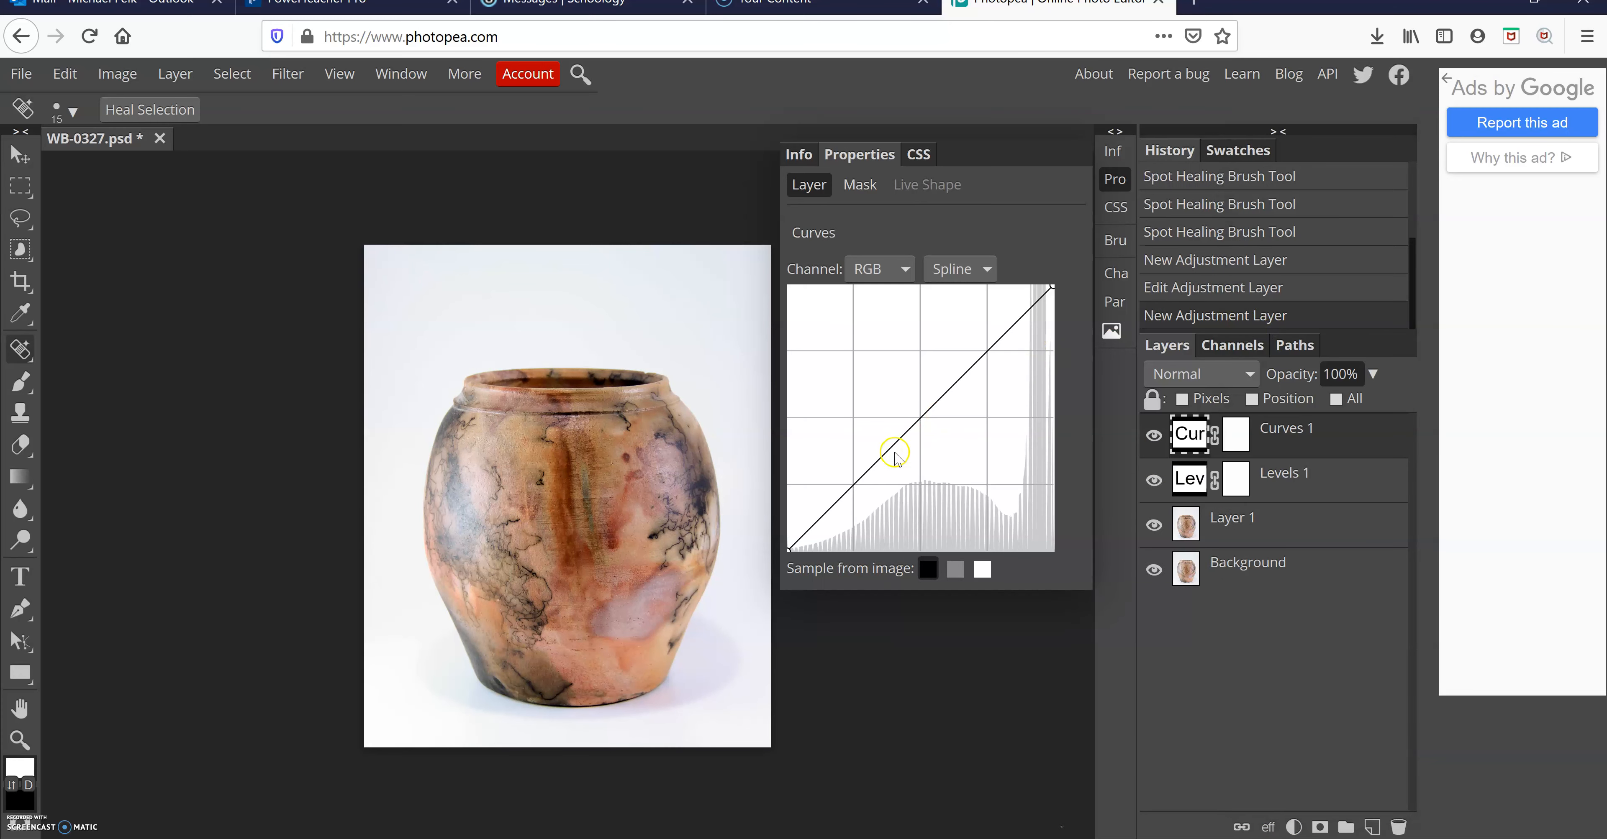
pyautogui.click(853, 484)
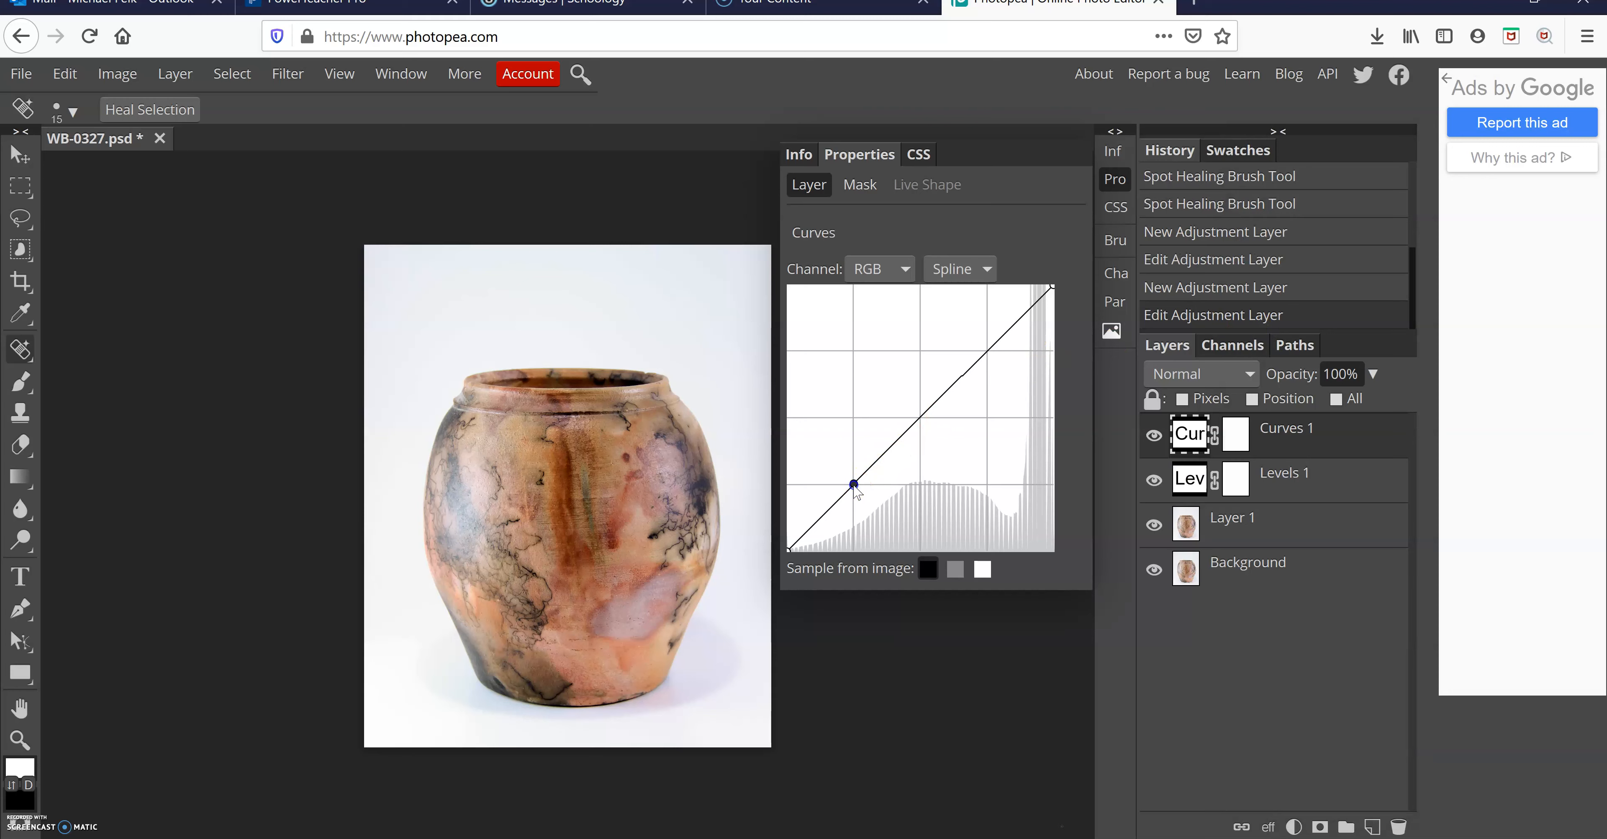
pyautogui.moveTo(855, 486); pyautogui.dragTo(857, 494)
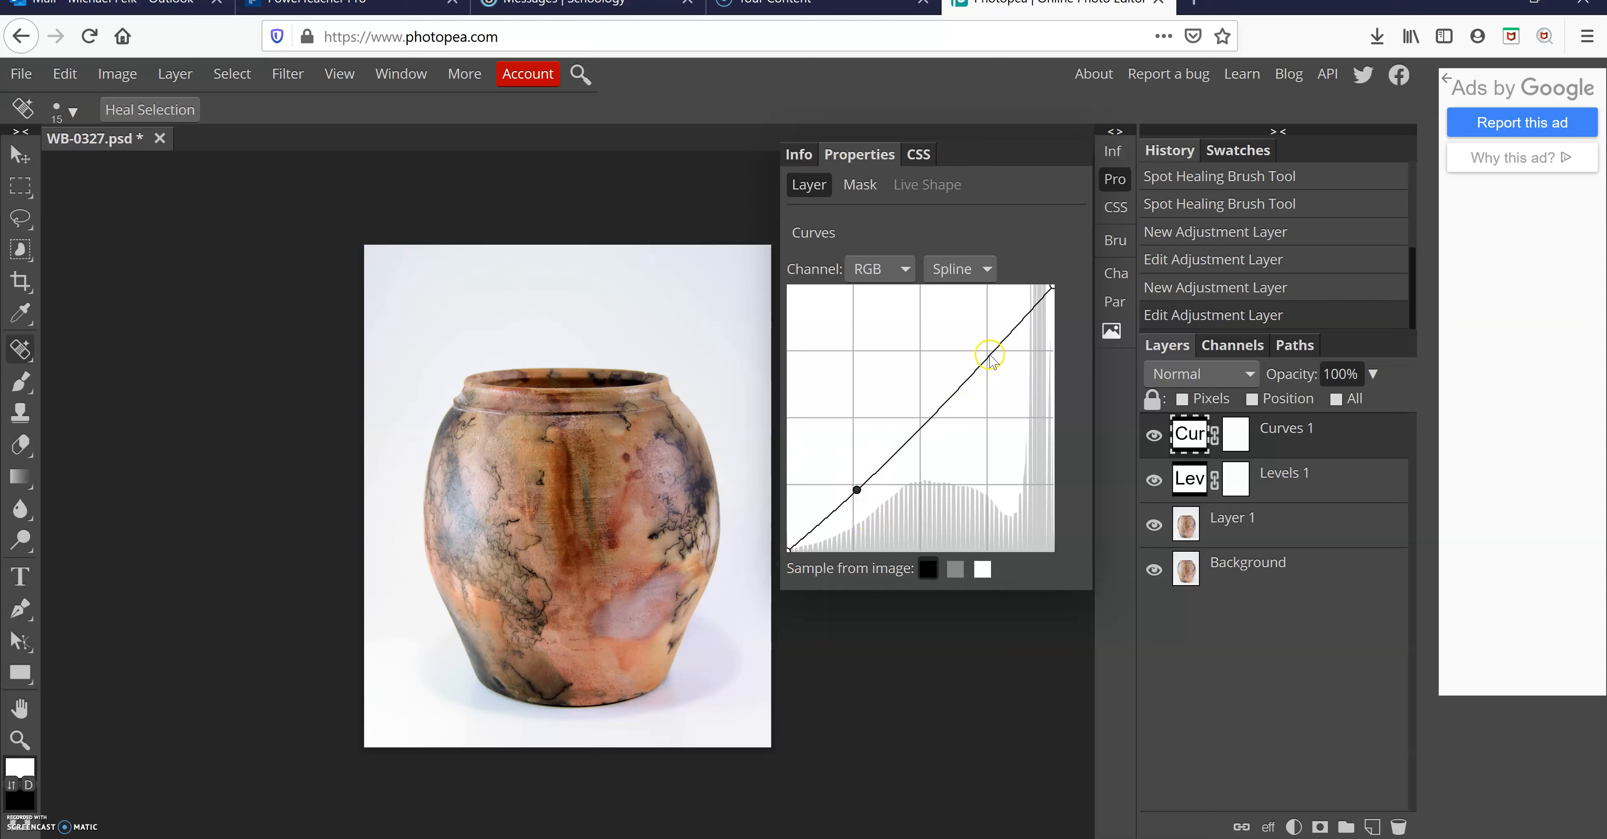
pyautogui.moveTo(990, 355); pyautogui.dragTo(990, 347)
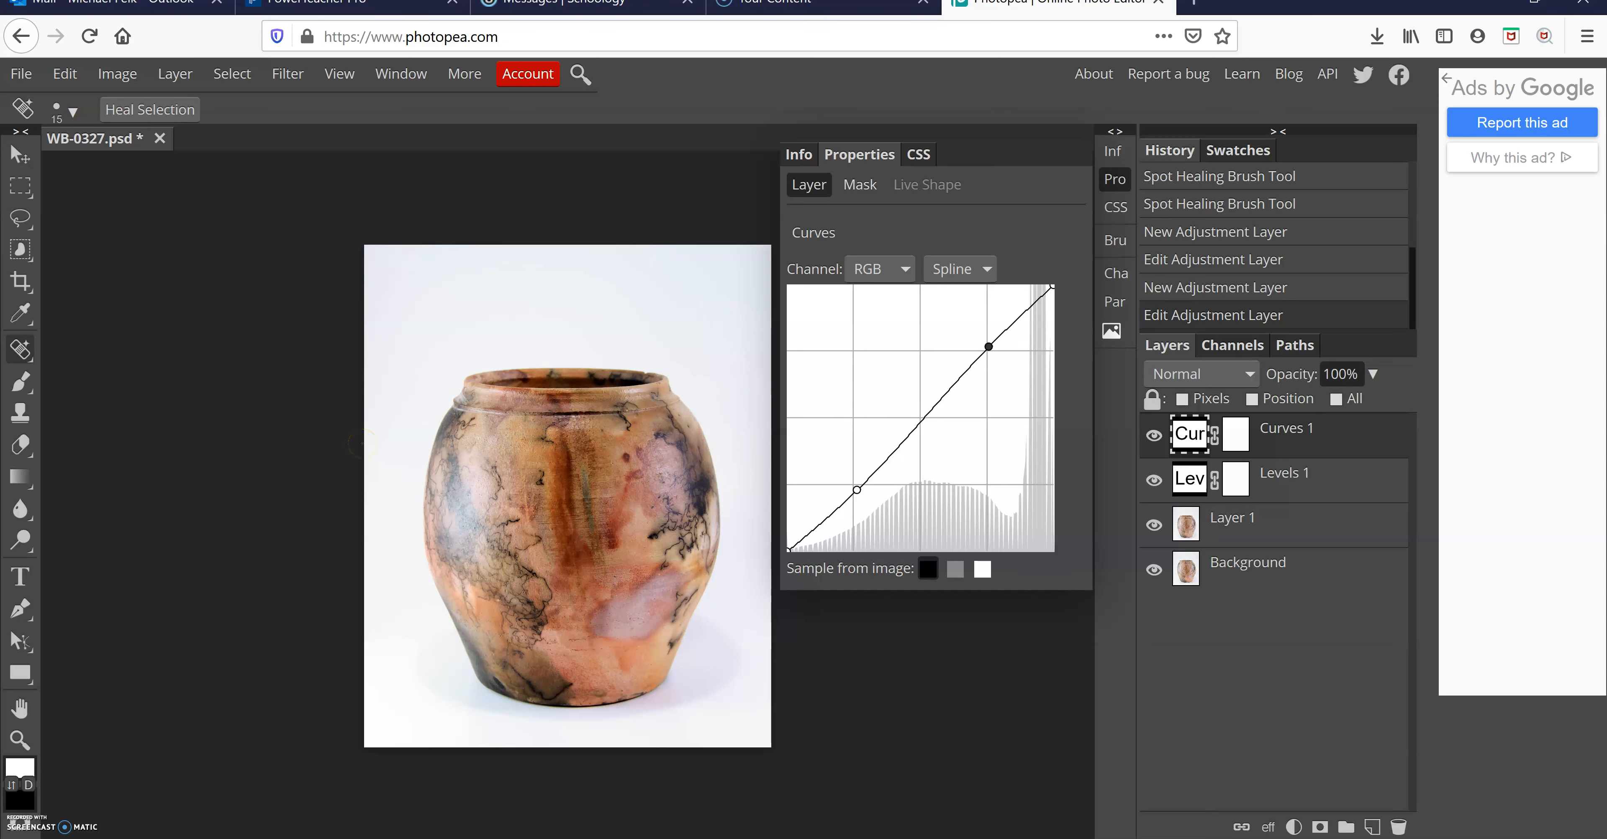
# Step: Target the Curves layer's mask and set up the Brush with black paint at 15% opacity
pyautogui.press('b')
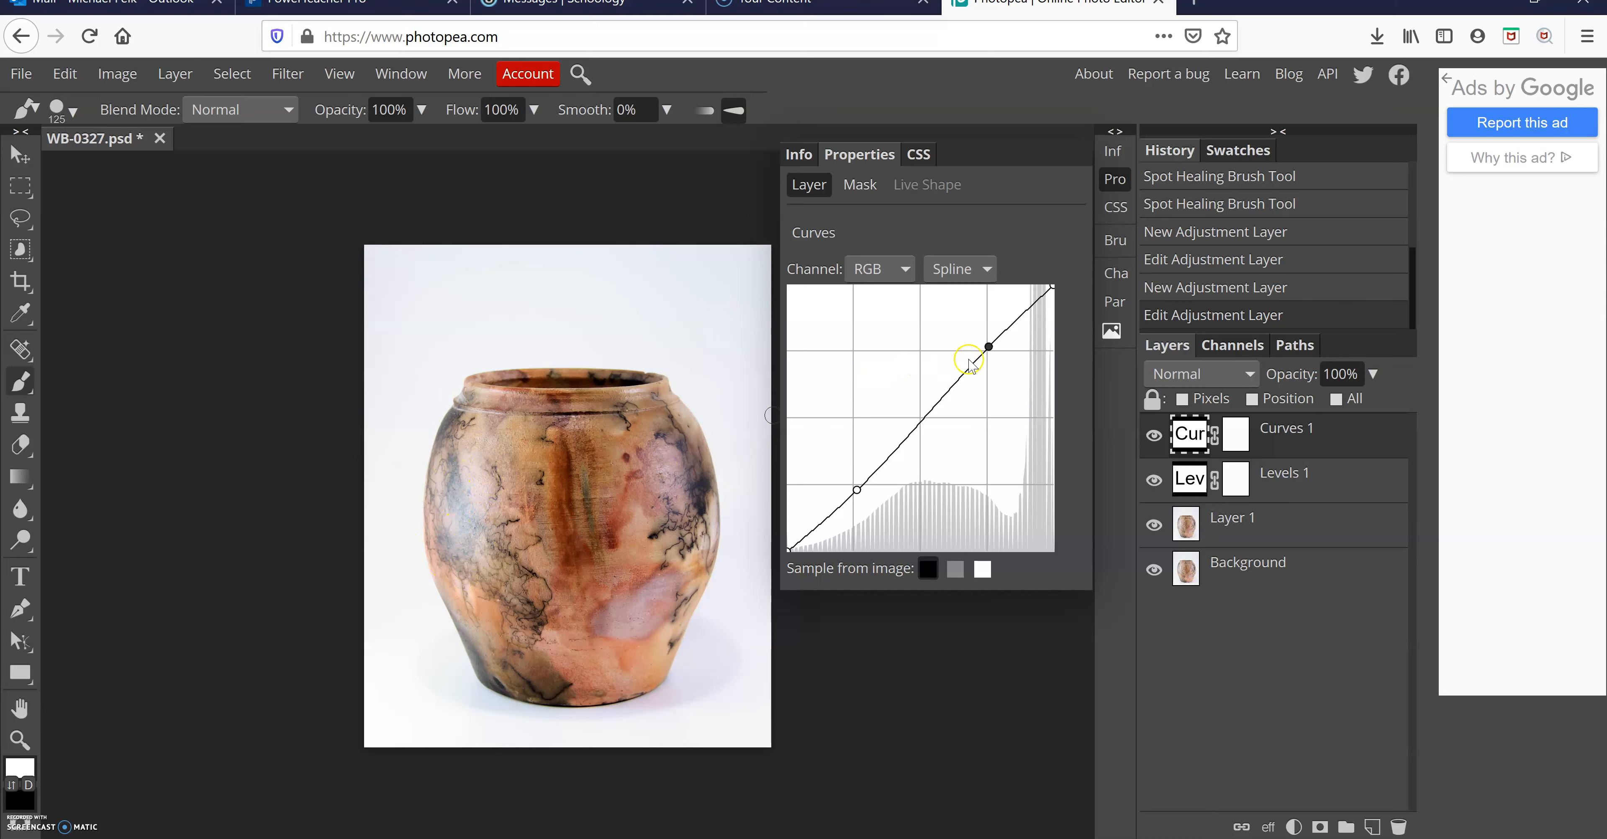
pyautogui.moveTo(989, 347); pyautogui.dragTo(988, 347)
pyautogui.click(1237, 441)
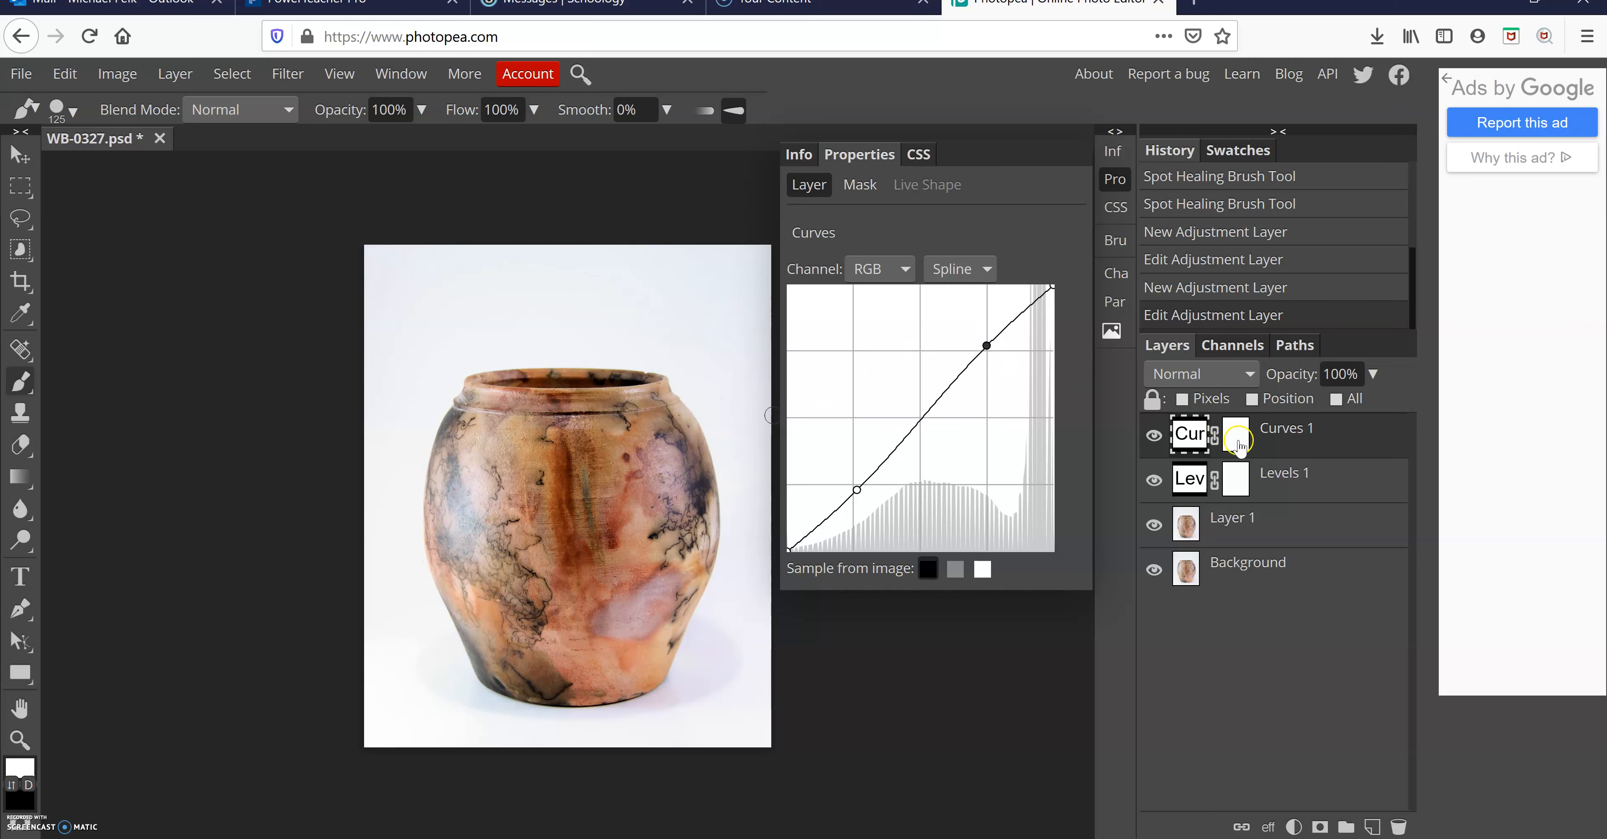
pyautogui.click(1225, 447)
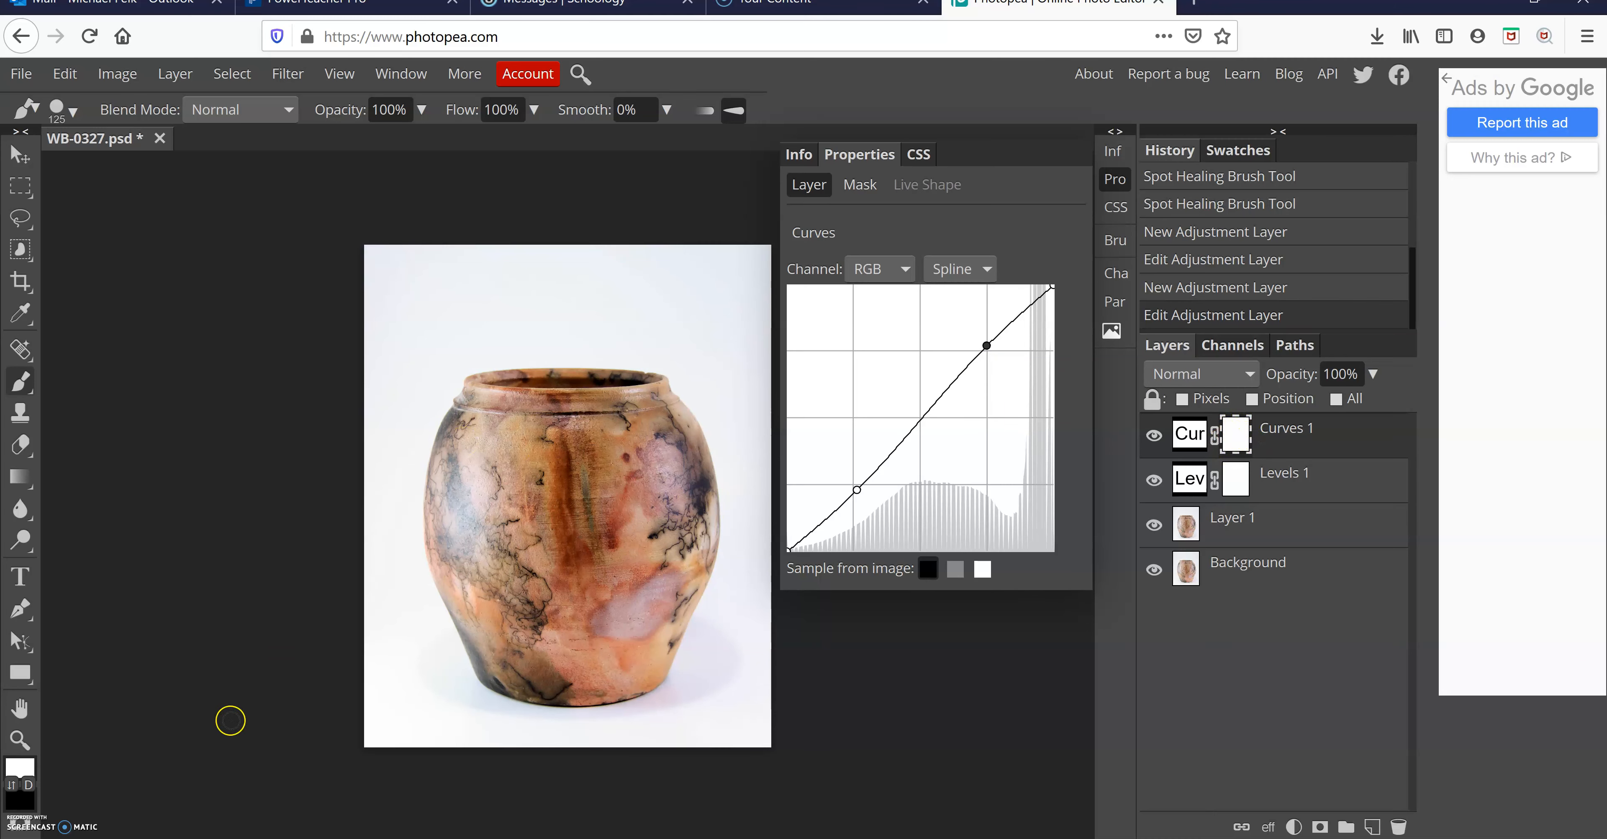
pyautogui.press('x')
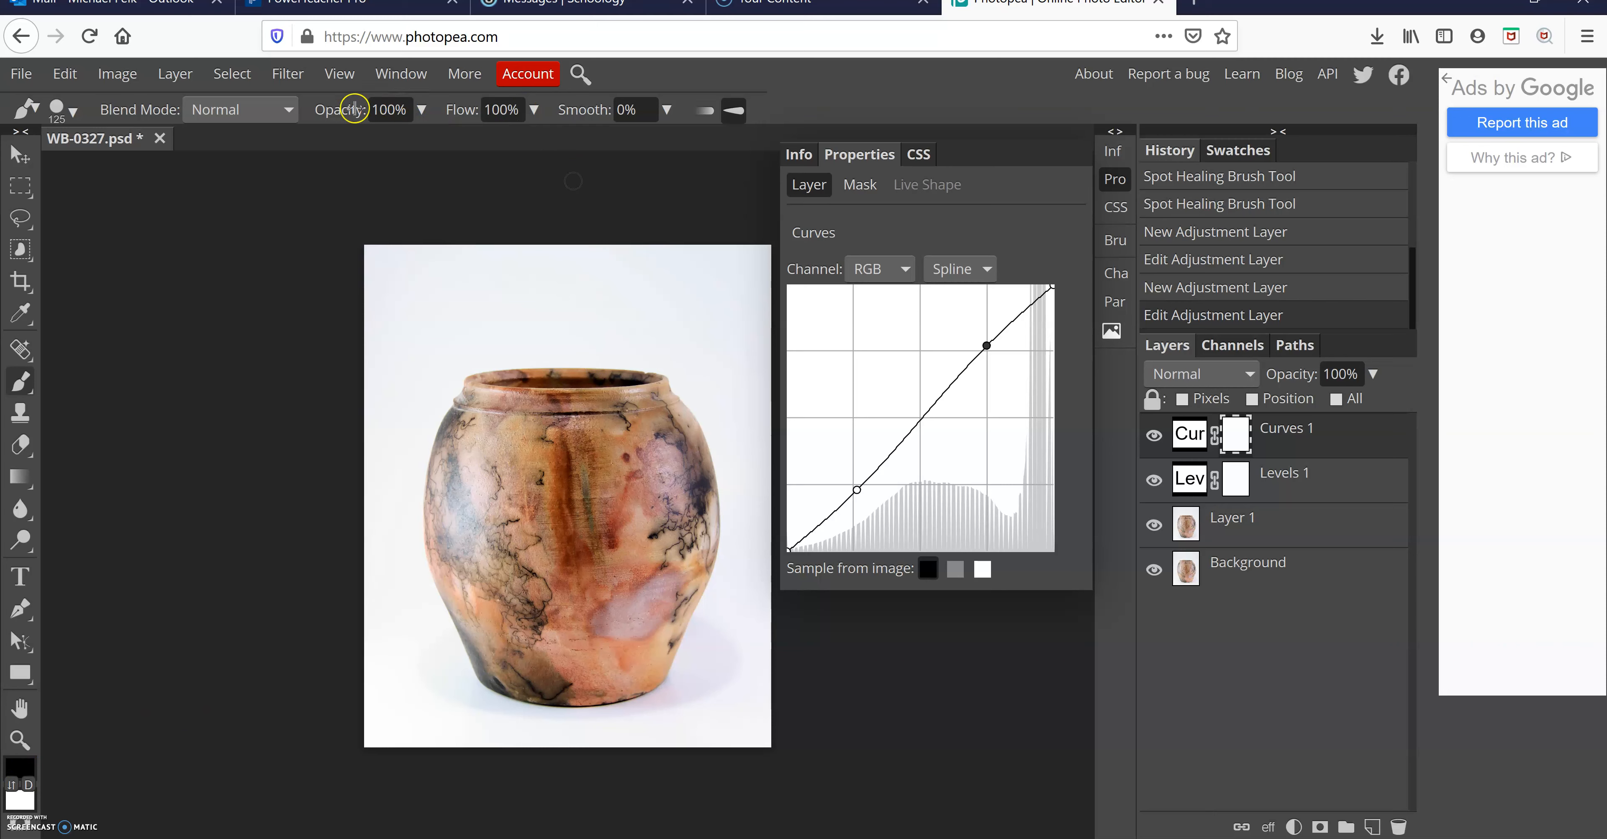
pyautogui.click(421, 109)
pyautogui.moveTo(428, 145); pyautogui.dragTo(336, 147)
# Step: Brush black on the Curves mask over the pot's left-side highlight, using brush sizes 250 and 400, and compare the photo without the Curves layer
pyautogui.click(486, 469)
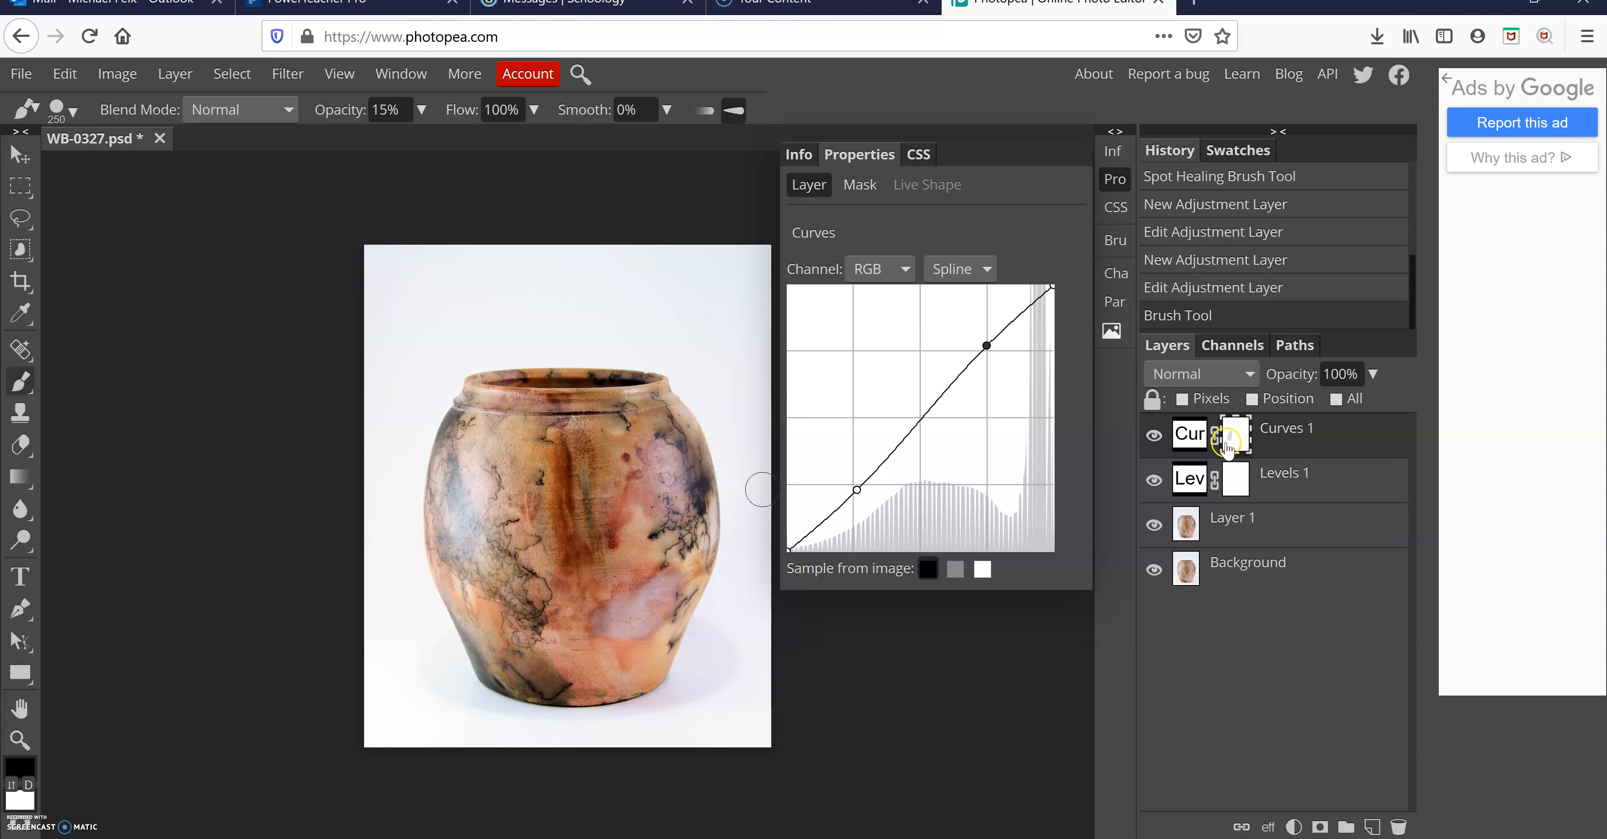
pyautogui.click(859, 489)
pyautogui.click(452, 491)
pyautogui.moveTo(453, 491)
pyautogui.mouseDown()
pyautogui.moveTo(448, 548)
pyautogui.moveTo(488, 587)
pyautogui.moveTo(501, 508)
pyautogui.moveTo(483, 463)
pyautogui.moveTo(464, 571)
pyautogui.moveTo(479, 464)
pyautogui.moveTo(457, 531)
pyautogui.moveTo(462, 518)
pyautogui.mouseUp()
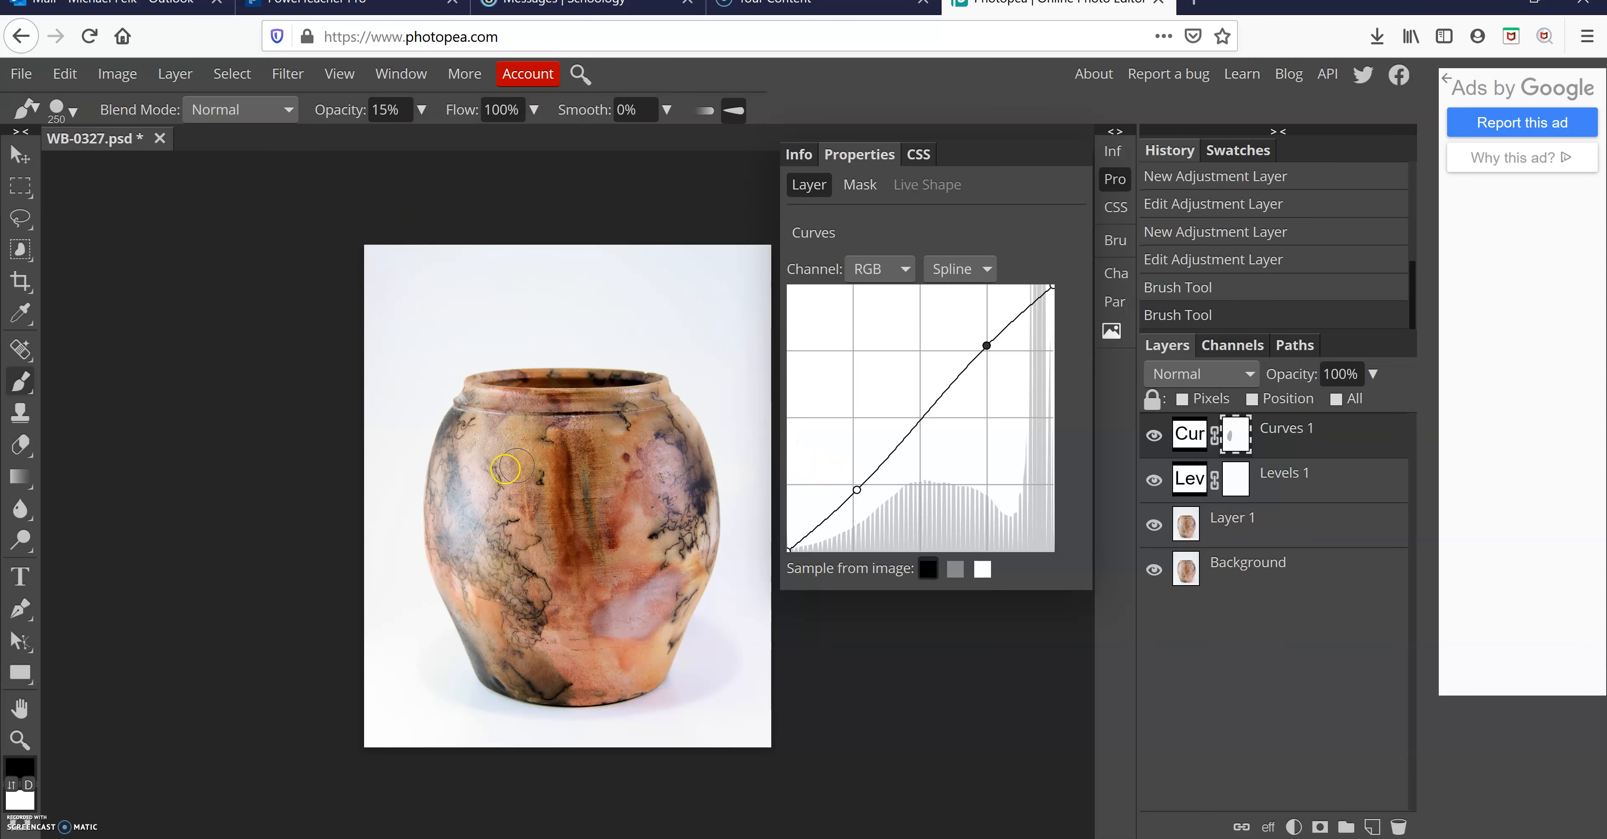
pyautogui.press(']')
pyautogui.press(']')
pyautogui.moveTo(482, 465)
pyautogui.mouseDown()
pyautogui.moveTo(464, 545)
pyautogui.moveTo(466, 477)
pyautogui.moveTo(461, 497)
pyautogui.moveTo(469, 577)
pyautogui.moveTo(480, 488)
pyautogui.moveTo(462, 554)
pyautogui.moveTo(466, 475)
pyautogui.moveTo(480, 476)
pyautogui.moveTo(478, 557)
pyautogui.moveTo(466, 515)
pyautogui.moveTo(482, 473)
pyautogui.moveTo(458, 532)
pyautogui.moveTo(504, 455)
pyautogui.moveTo(453, 530)
pyautogui.moveTo(479, 584)
pyautogui.mouseUp()
pyautogui.press('\\')
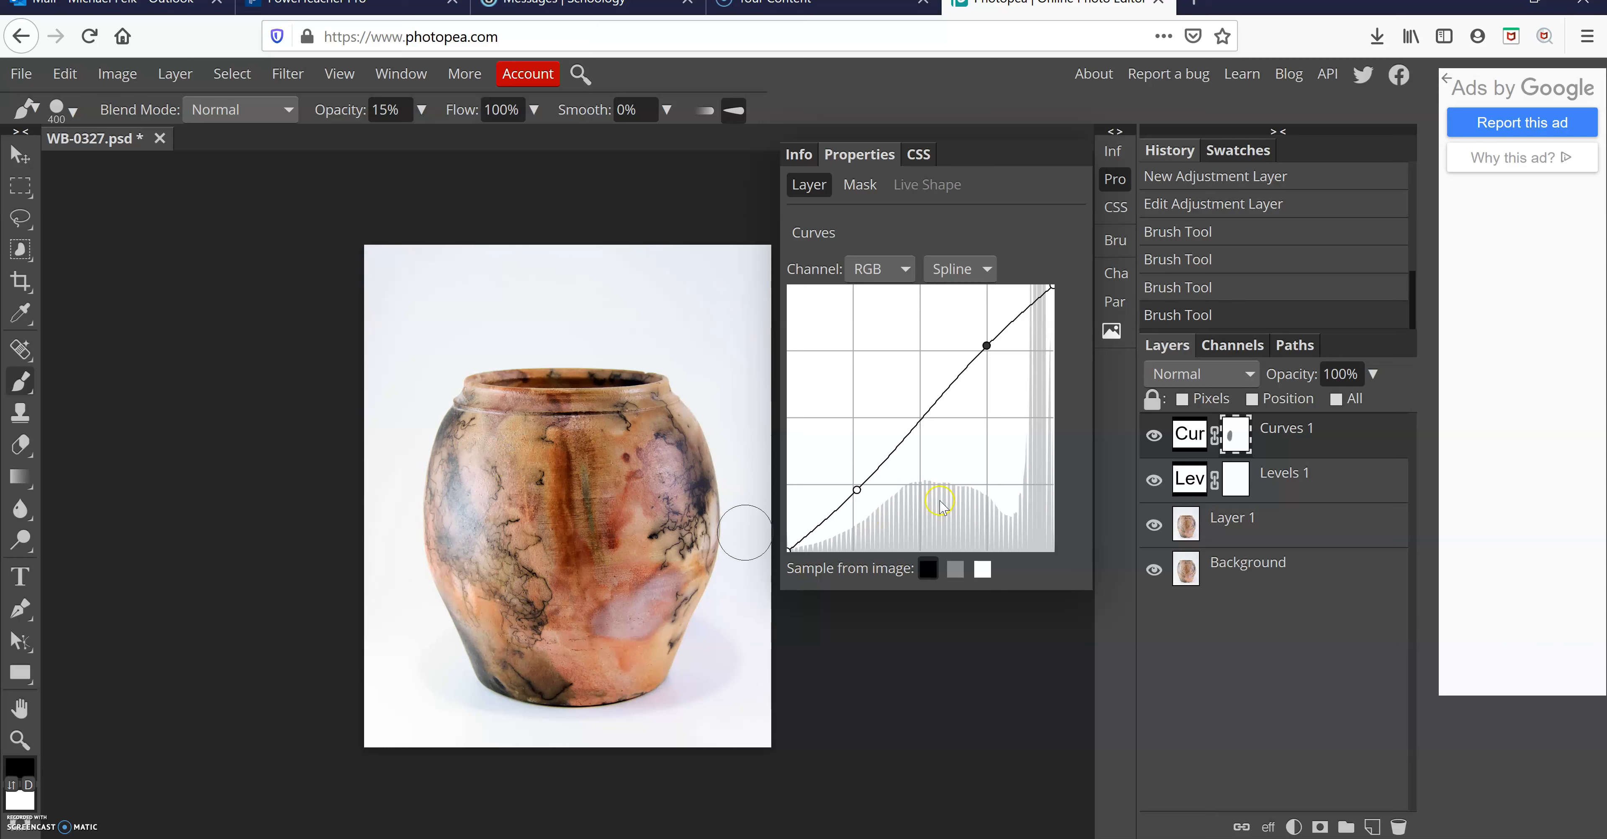
pyautogui.click(1152, 439)
pyautogui.click(1153, 439)
pyautogui.click(521, 600)
pyautogui.click(590, 411)
# Step: Merge all layers into a single layer and duplicate it
pyautogui.click(1297, 564)
pyautogui.hotkey('ctrl', 'e')
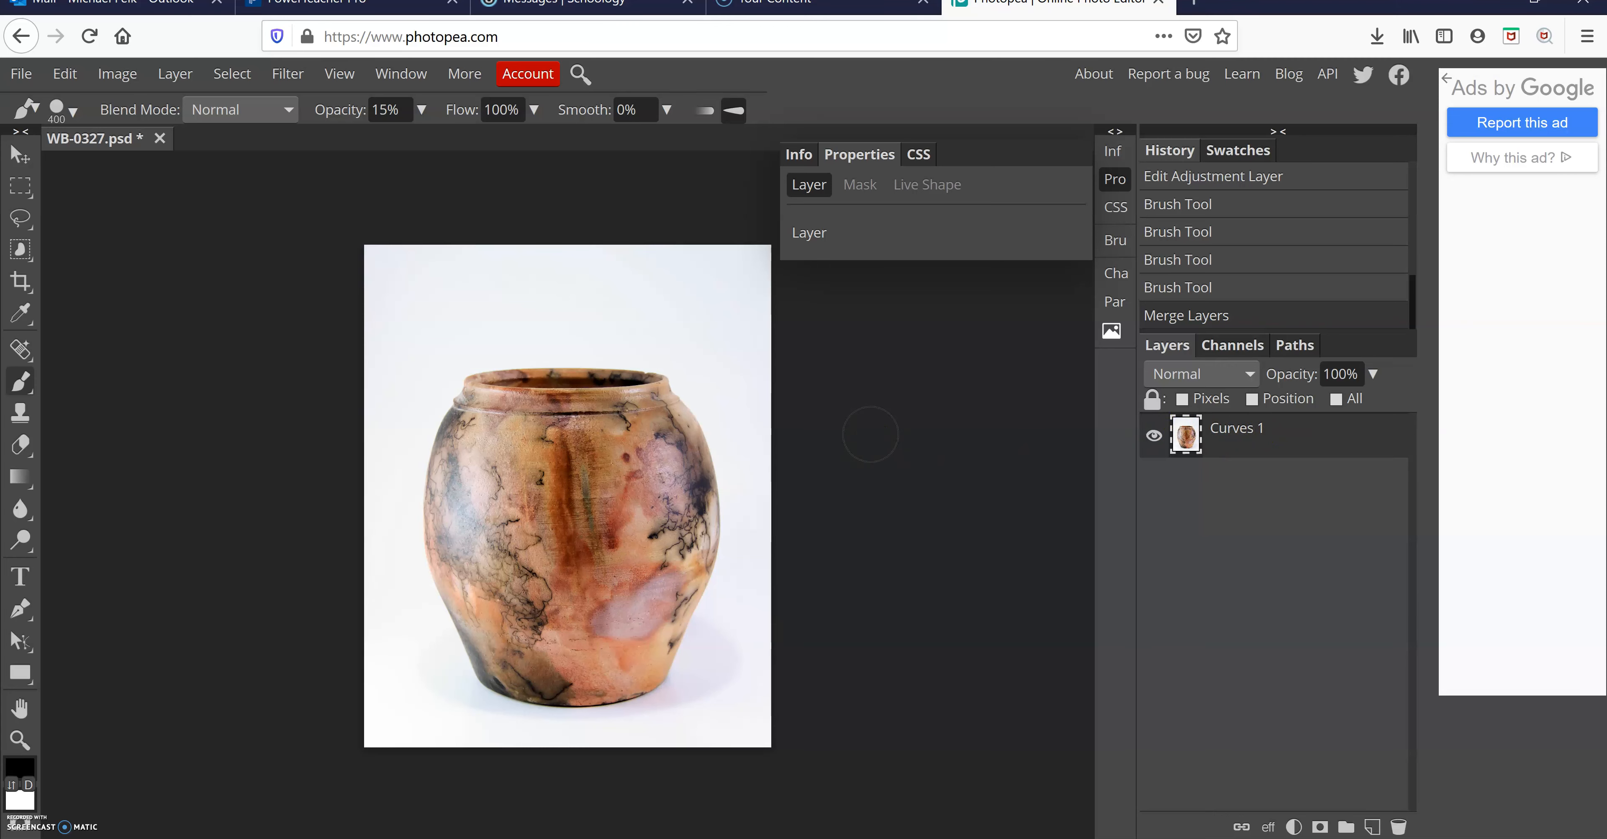
pyautogui.hotkey('ctrl', 'j')
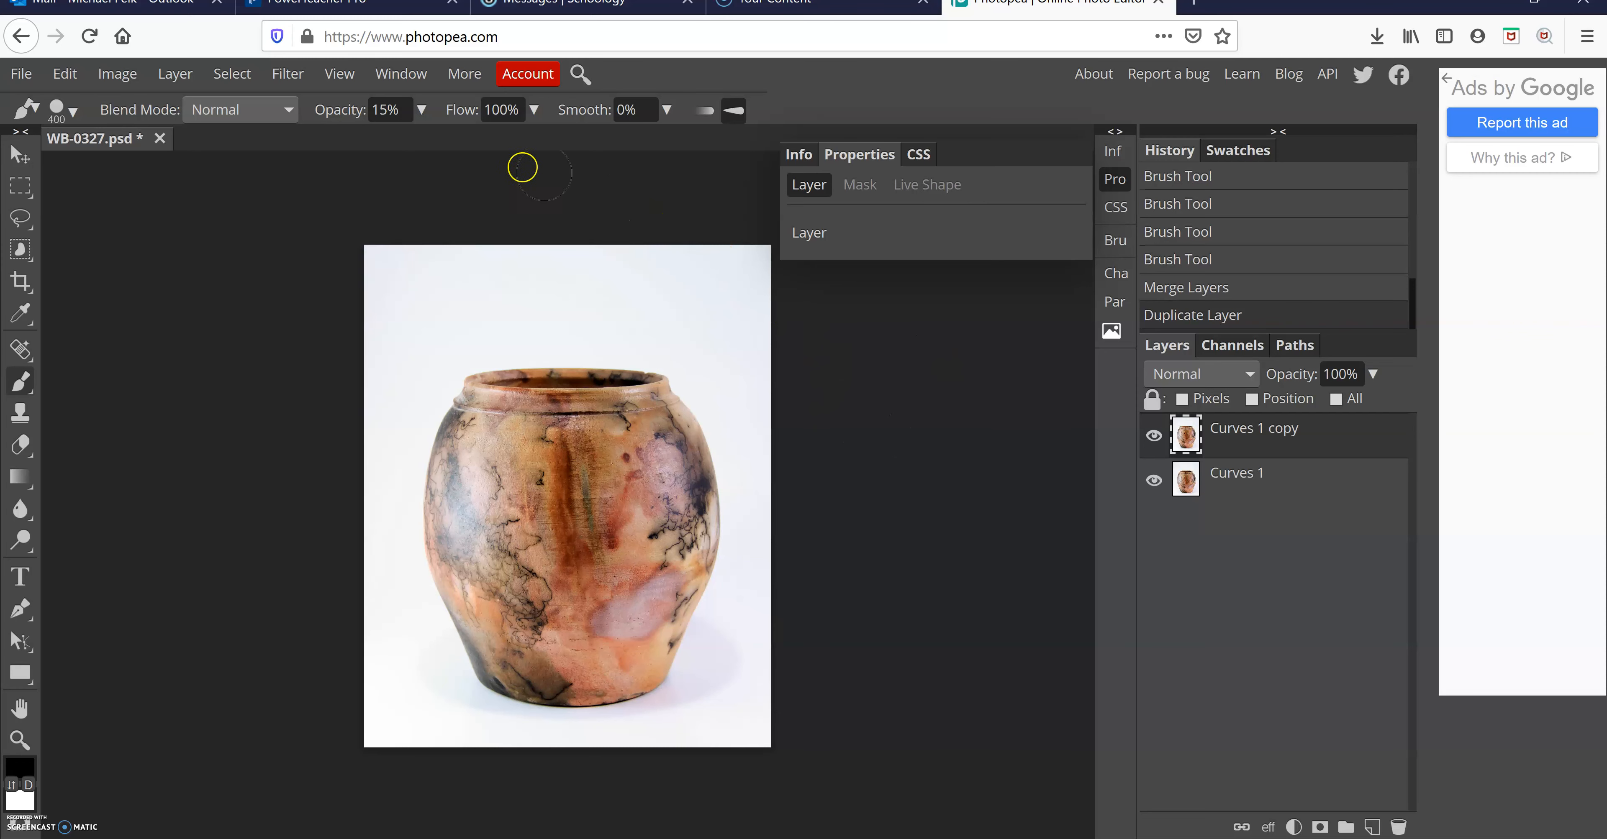
# Step: Apply a High Pass filter with a radius of about 4 px to the duplicate layer and set its blend mode to Hard Light
pyautogui.click(297, 78)
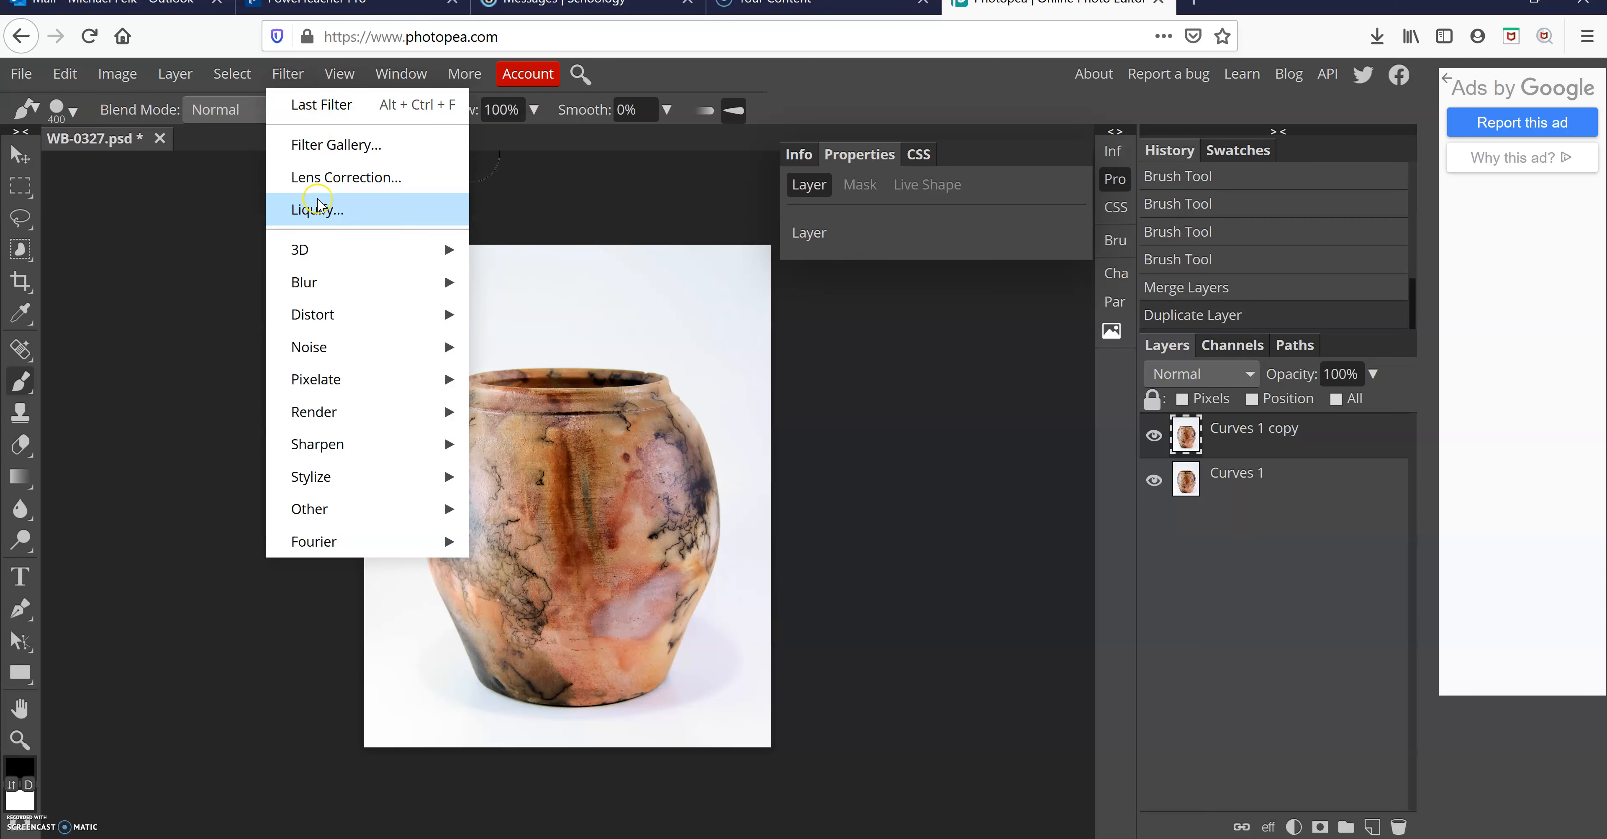
pyautogui.moveTo(341, 510)
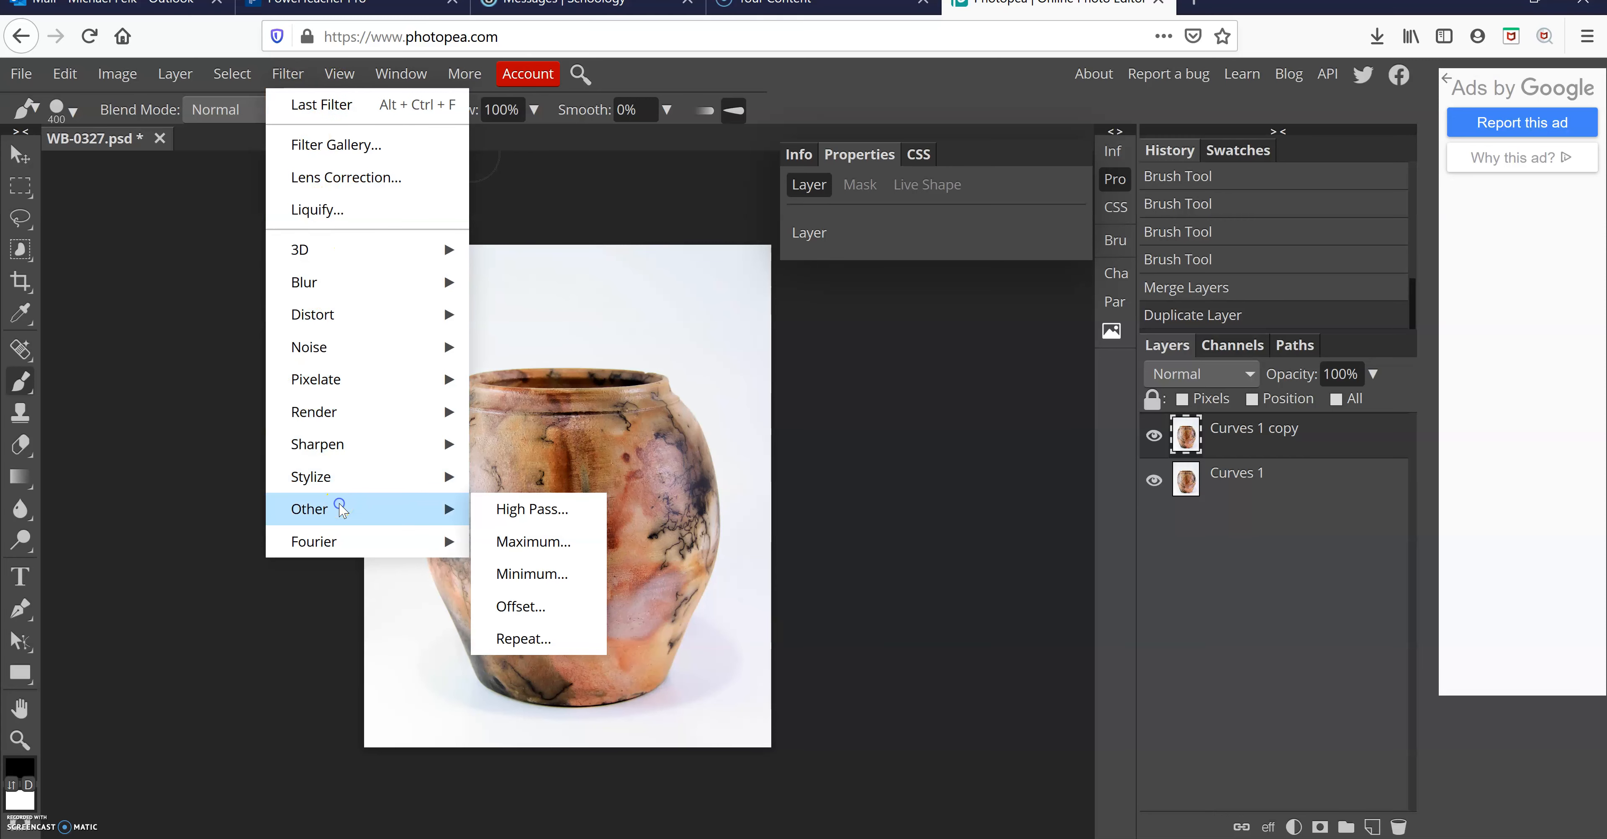
pyautogui.click(552, 512)
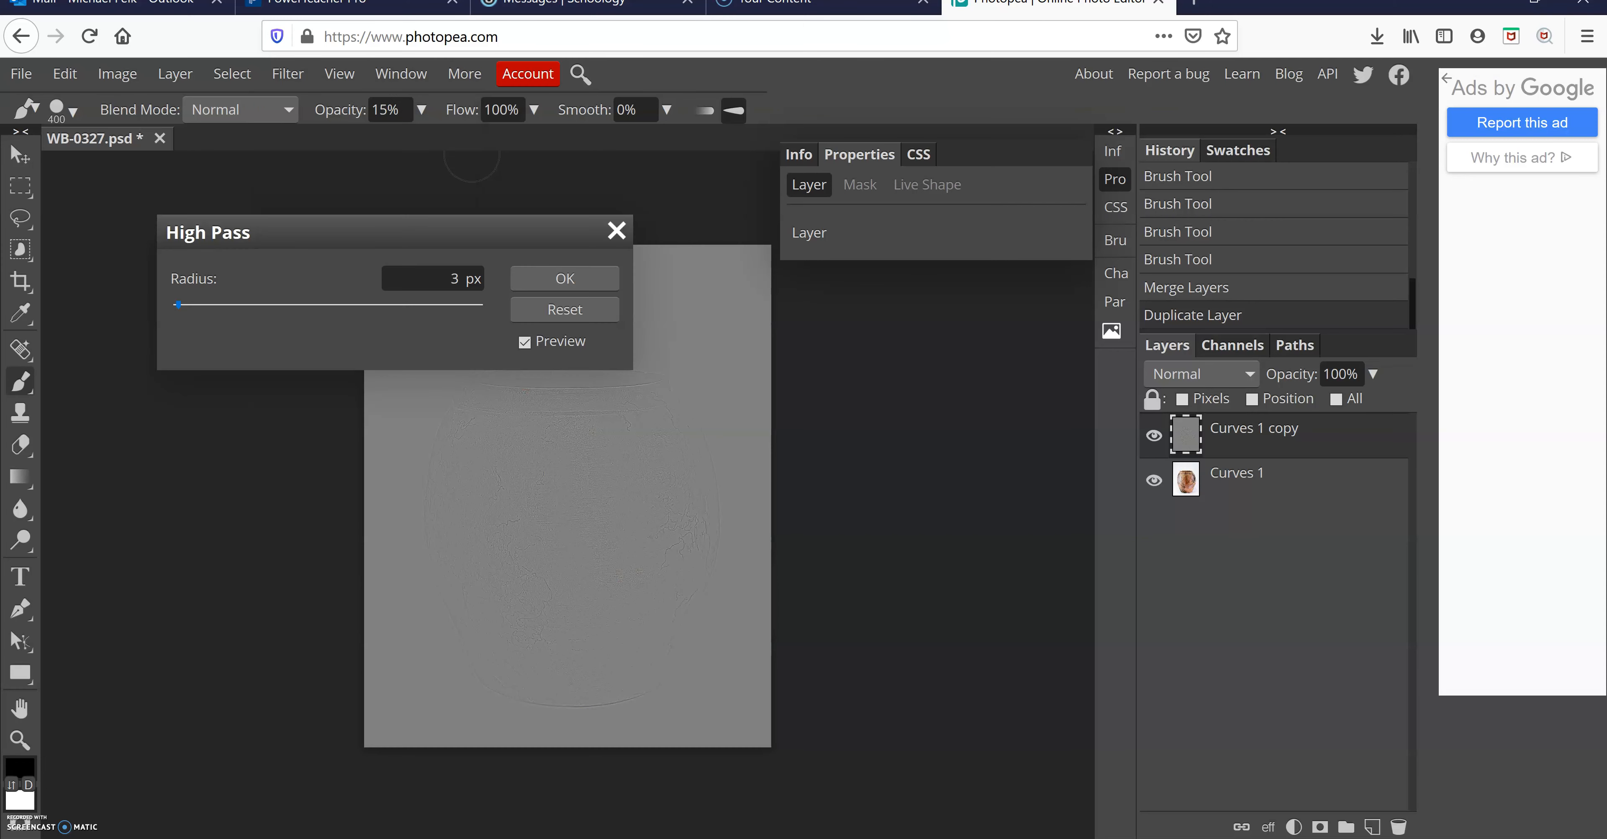
pyautogui.click(193, 306)
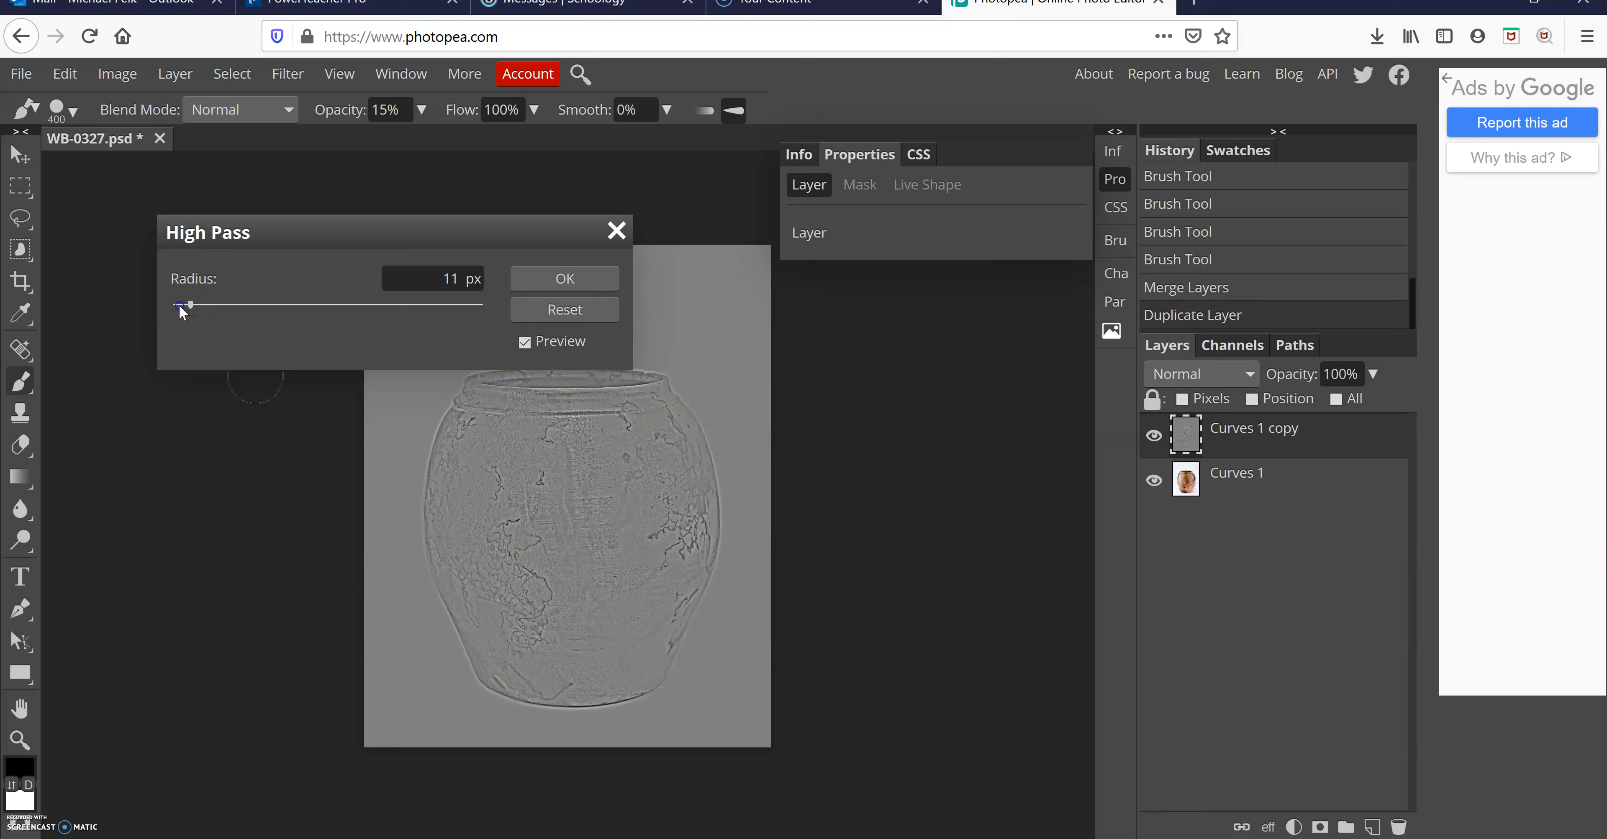
pyautogui.click(179, 305)
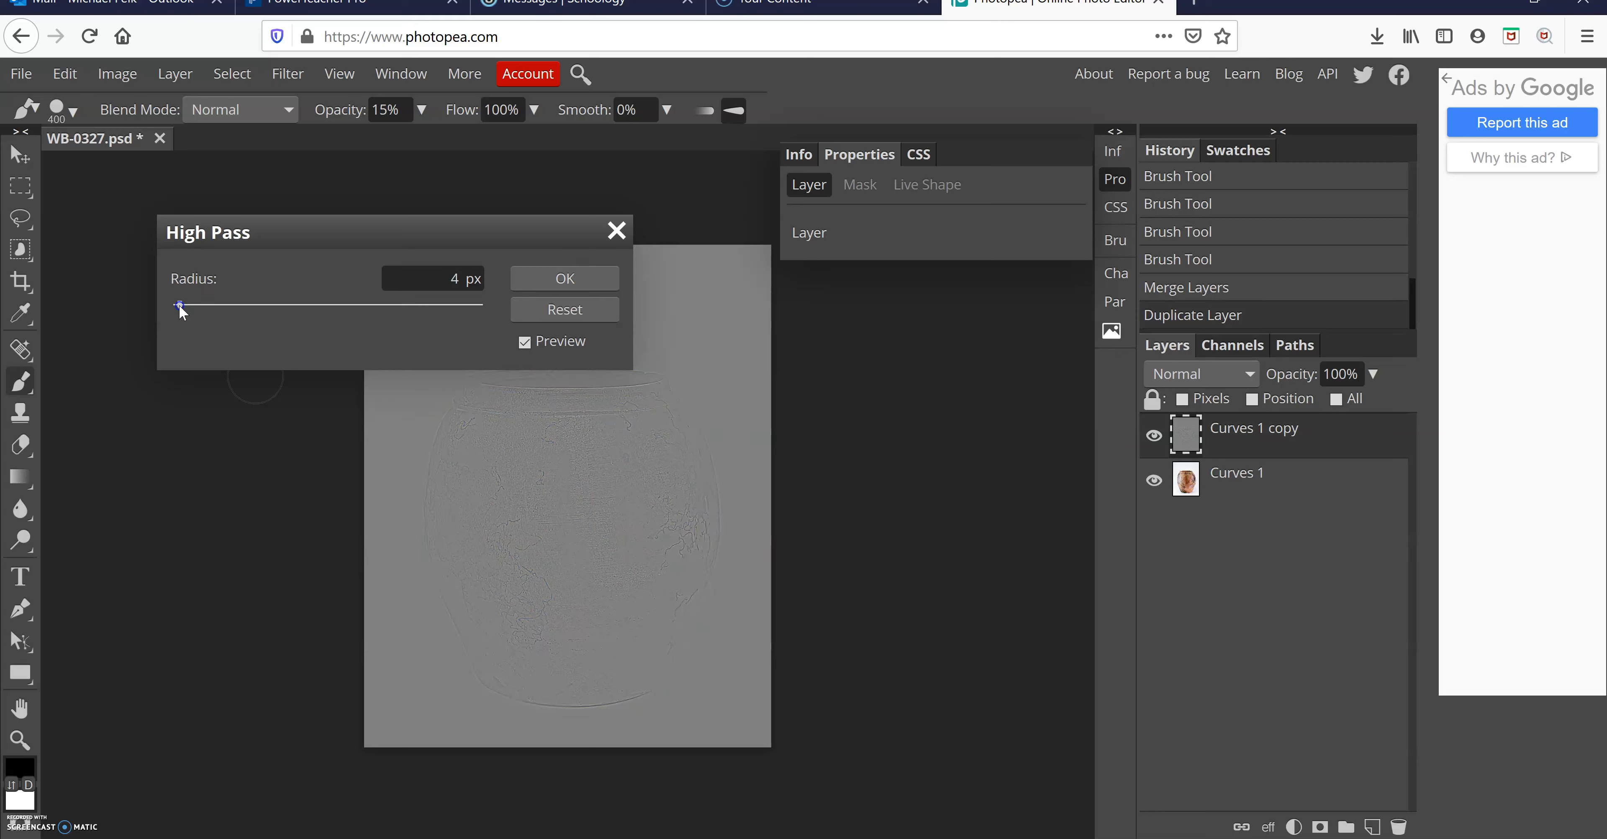
pyautogui.click(179, 306)
pyautogui.click(582, 285)
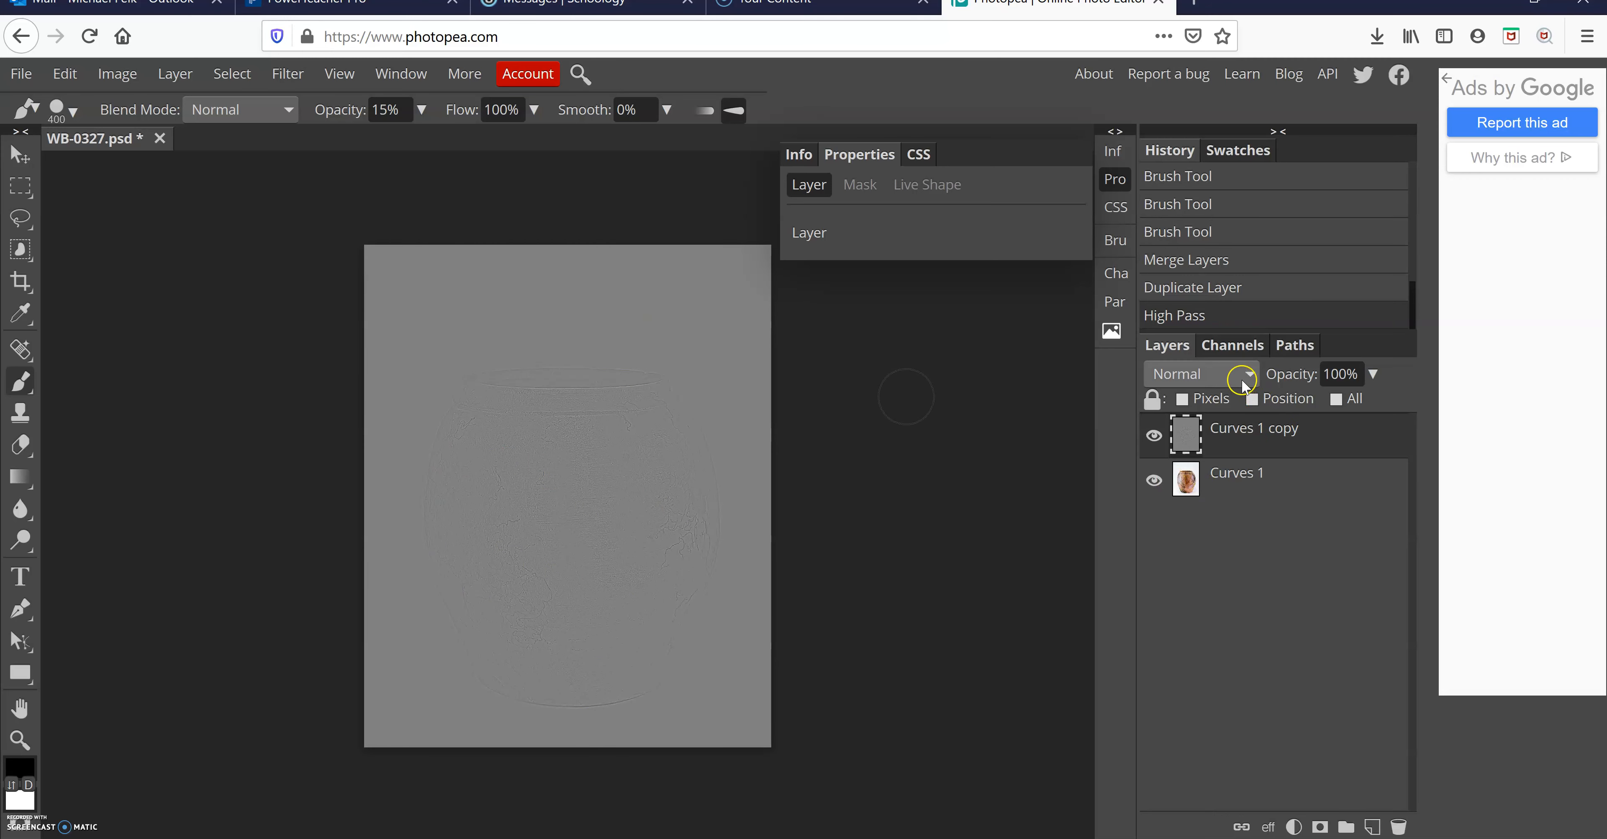
pyautogui.click(1242, 379)
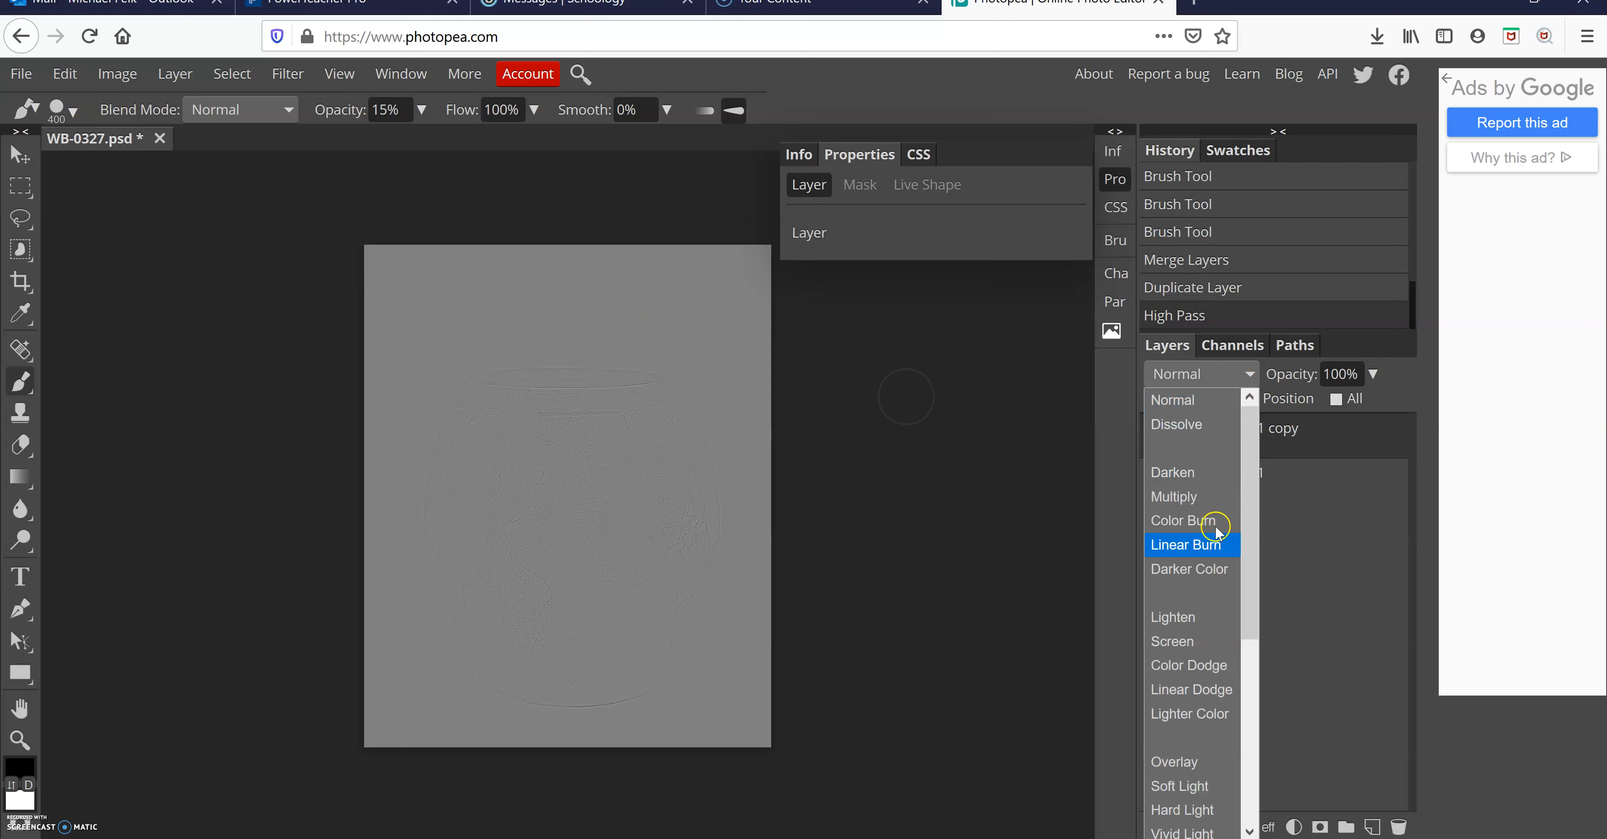
pyautogui.click(1182, 810)
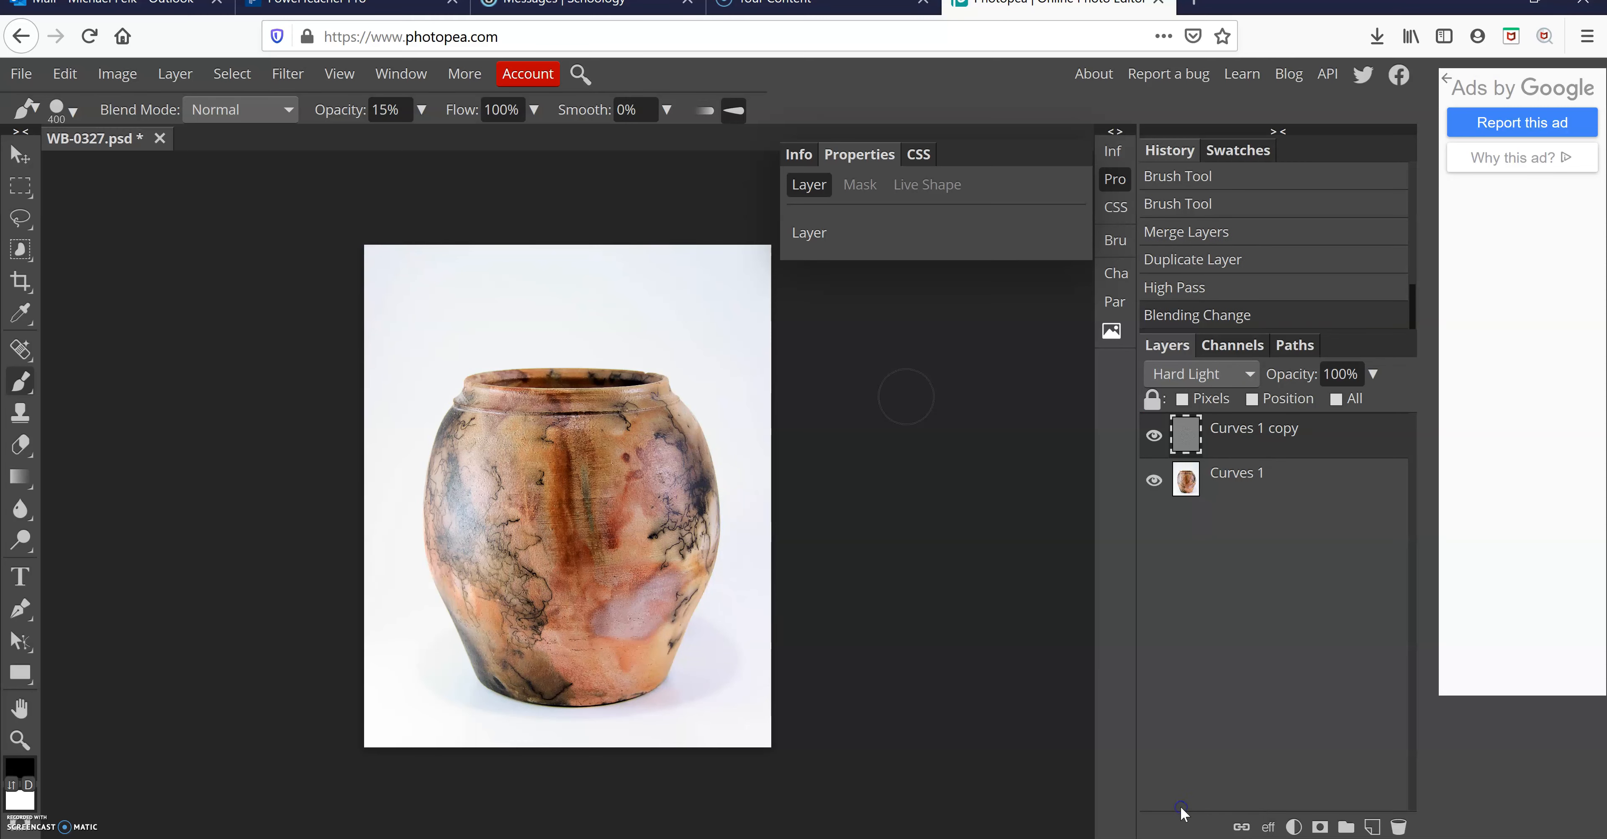
# Step: Examine the sharpening on the pot's surface and rim up close, with and without the High Pass layer
pyautogui.hotkey('ctrl', '+')
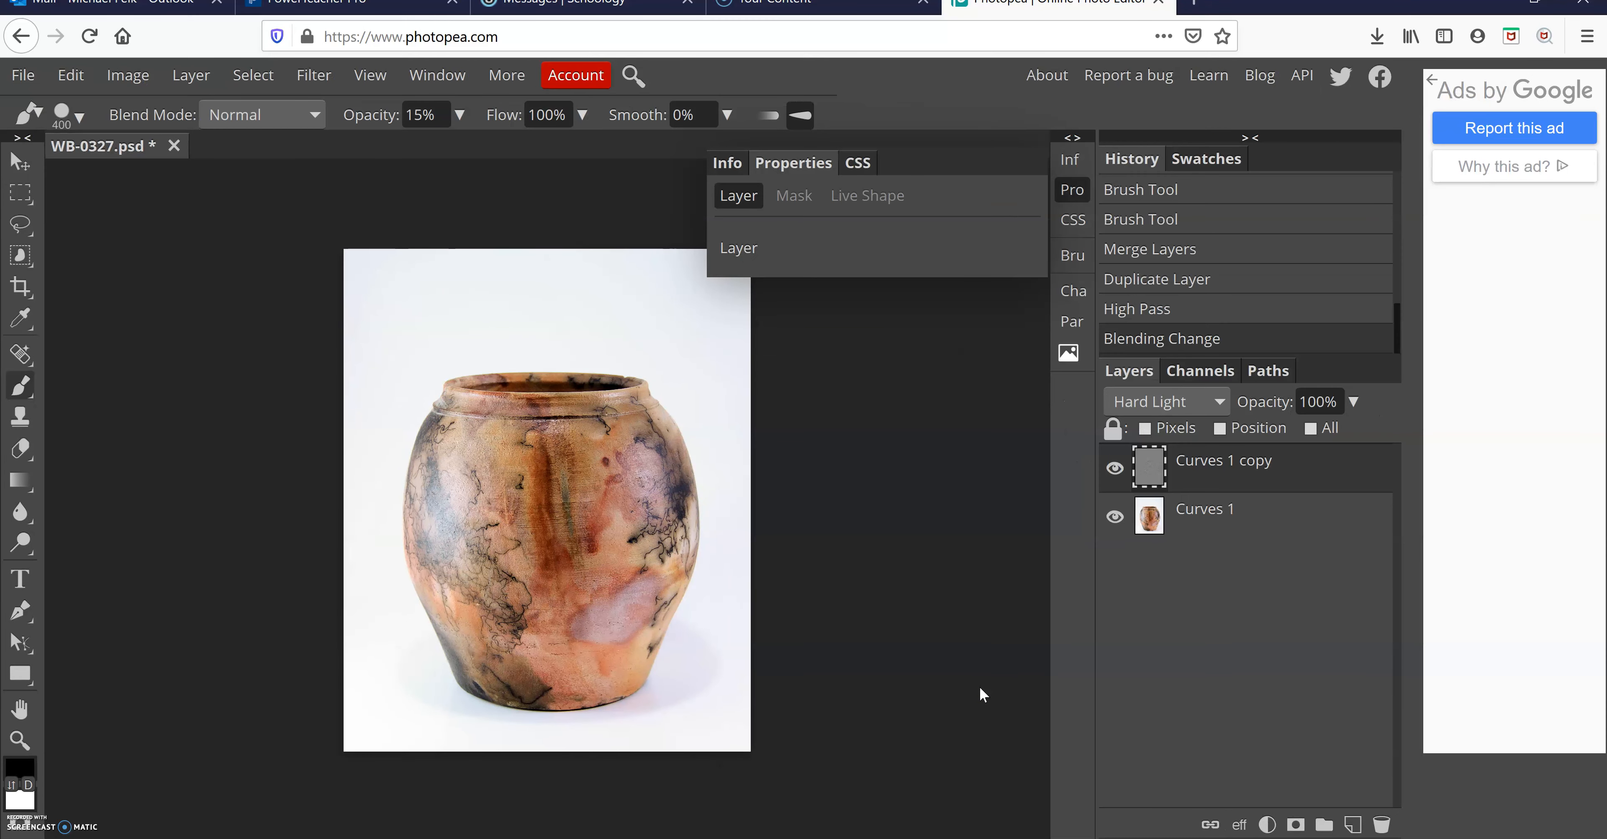
pyautogui.hotkey('ctrl', '0')
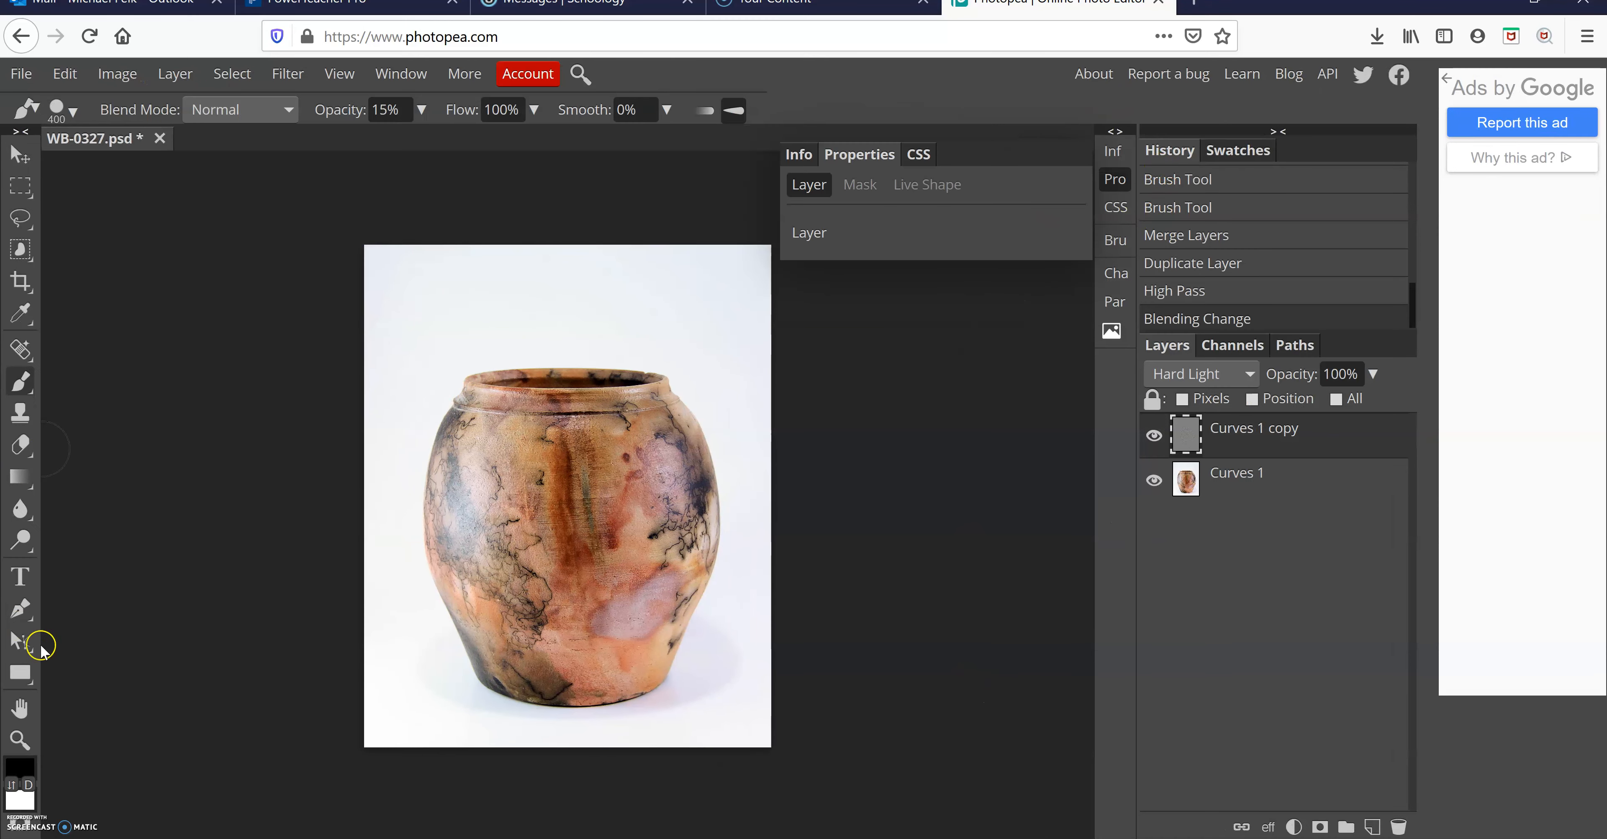
pyautogui.click(20, 741)
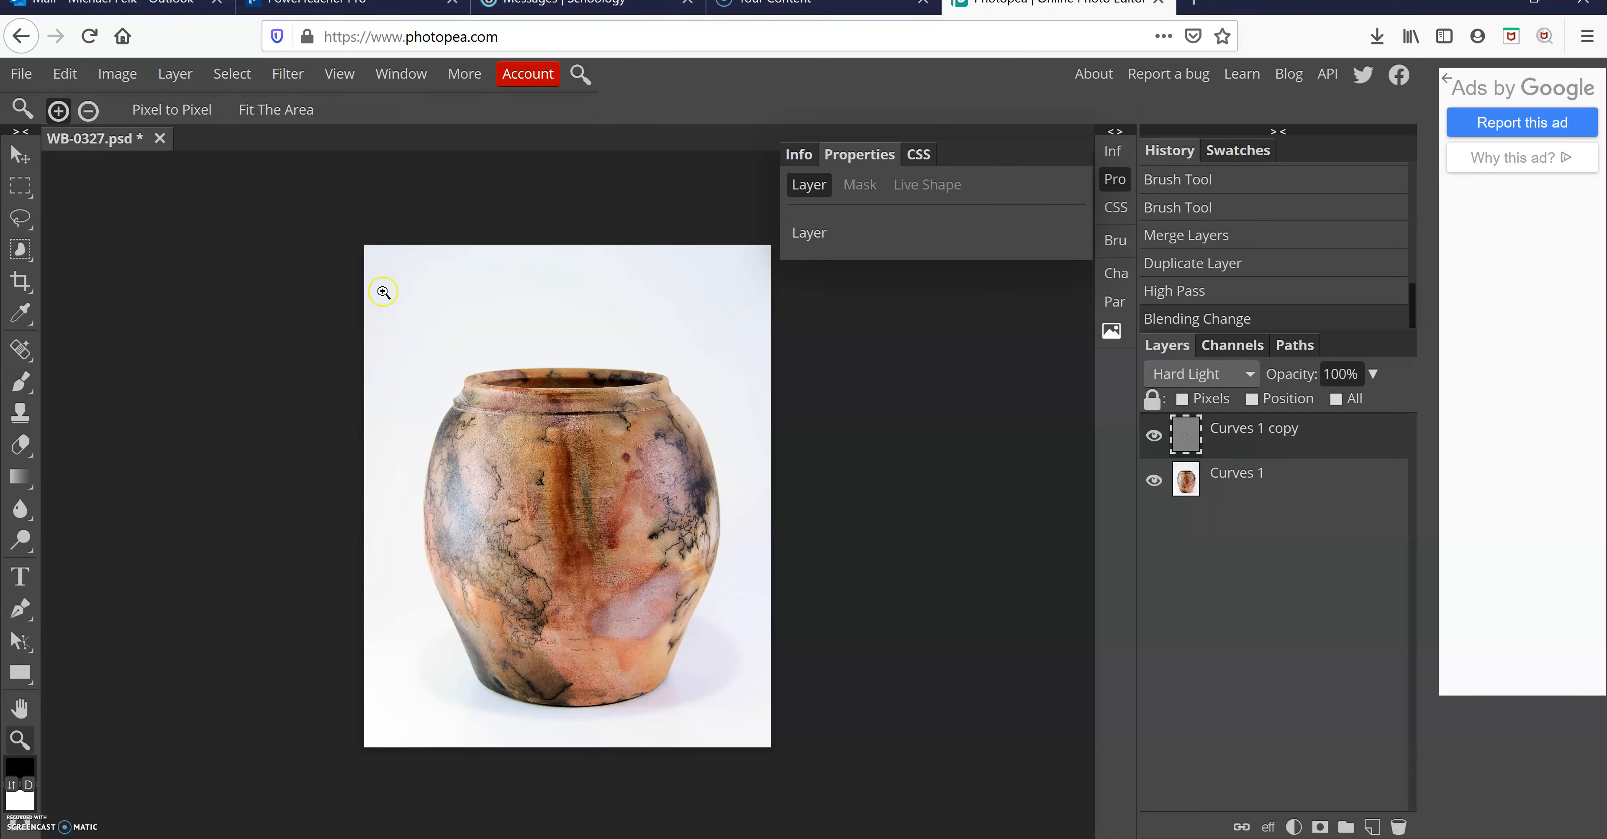
pyautogui.moveTo(365, 242); pyautogui.dragTo(520, 405)
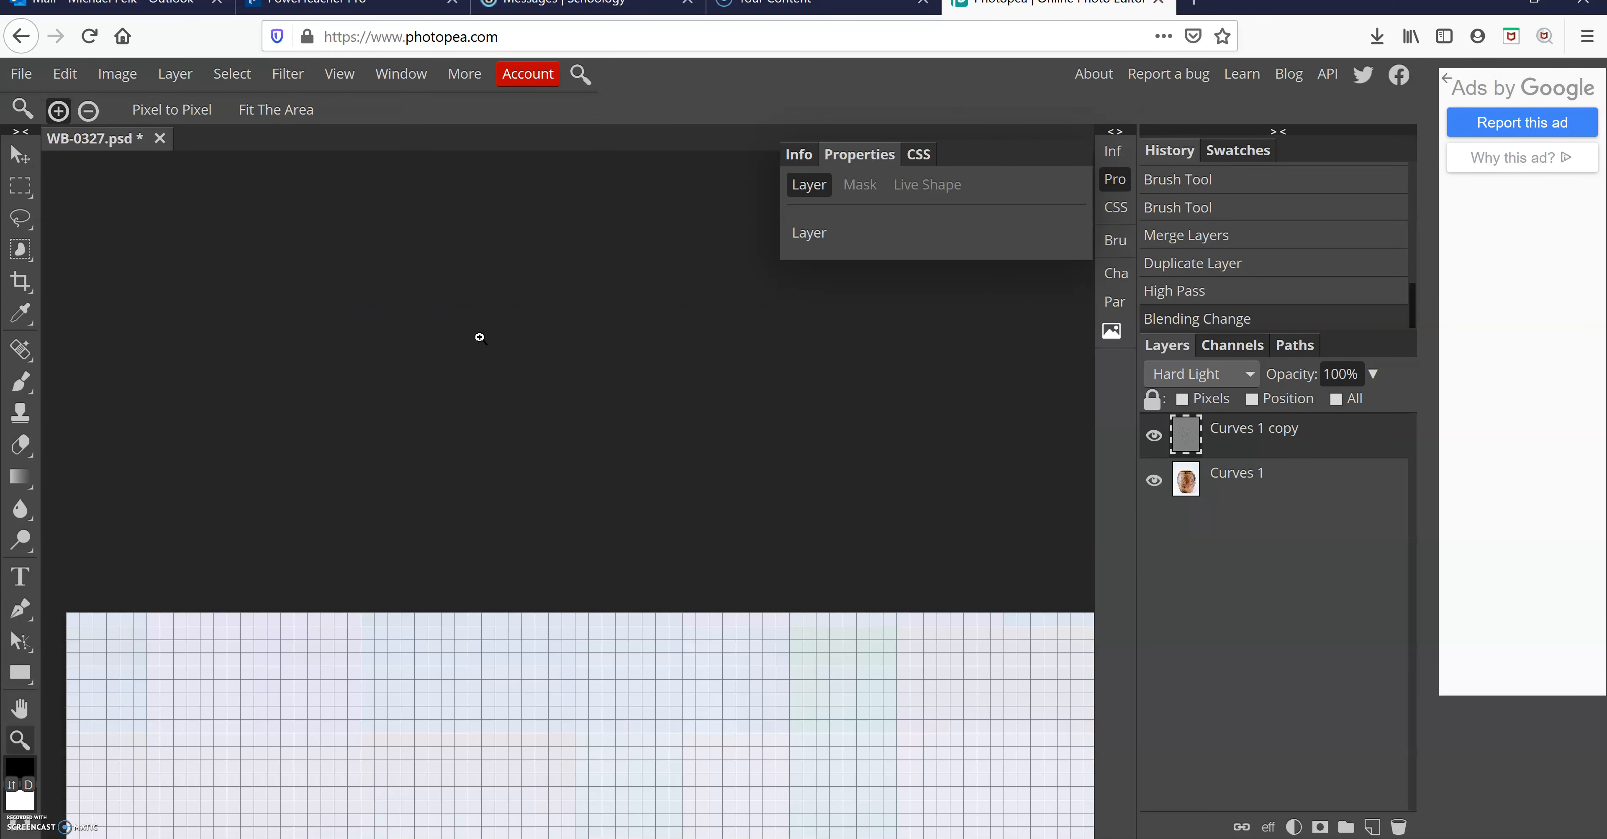
pyautogui.moveTo(637, 746); pyautogui.dragTo(590, 277)
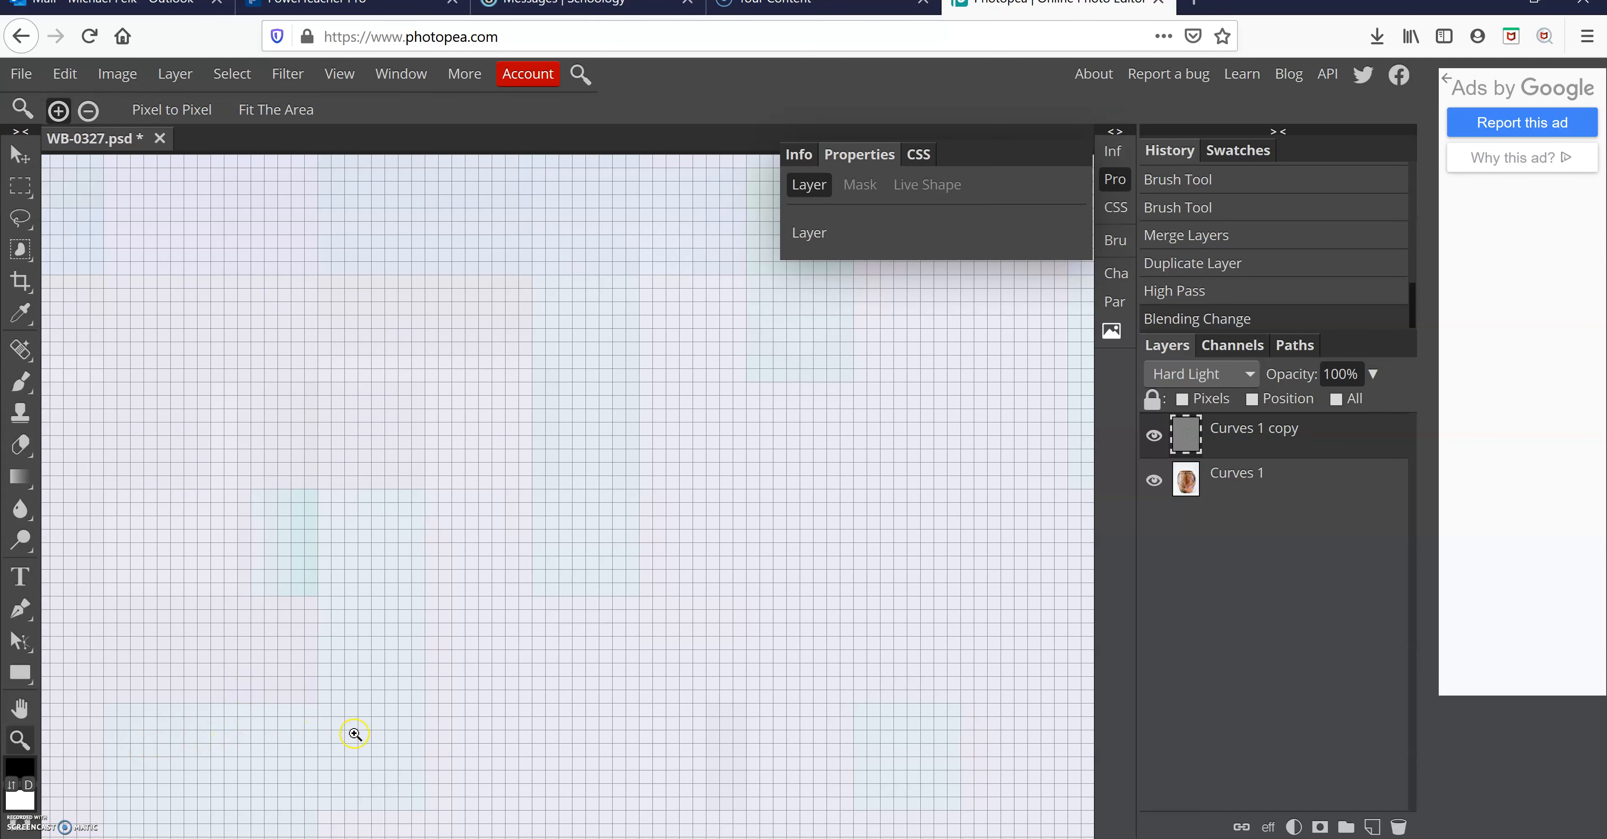
pyautogui.scroll(-3, 375, 724)
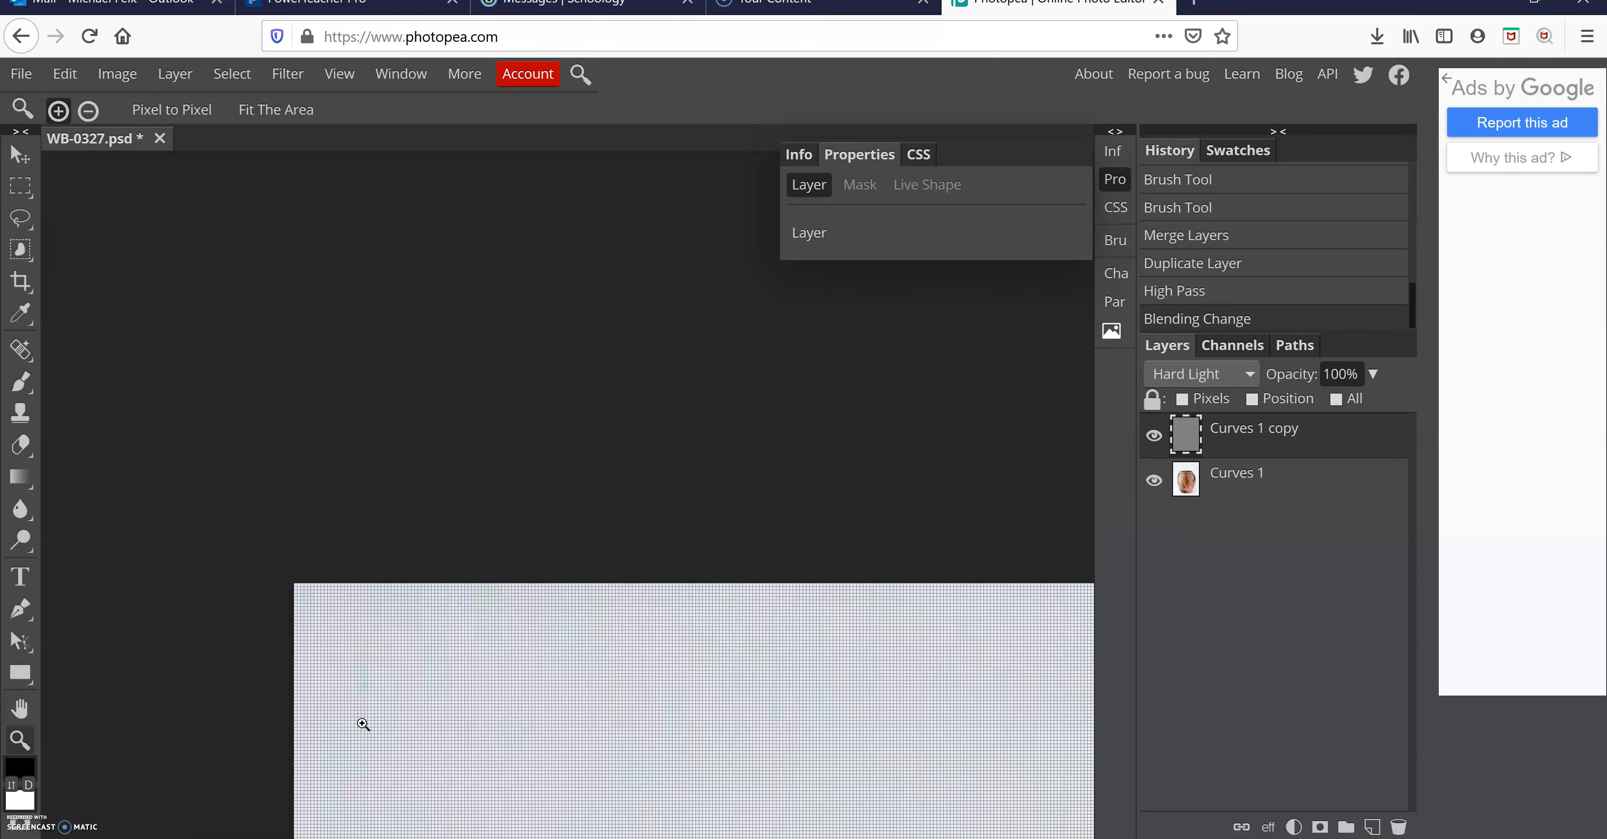
pyautogui.scroll(-2, 363, 721)
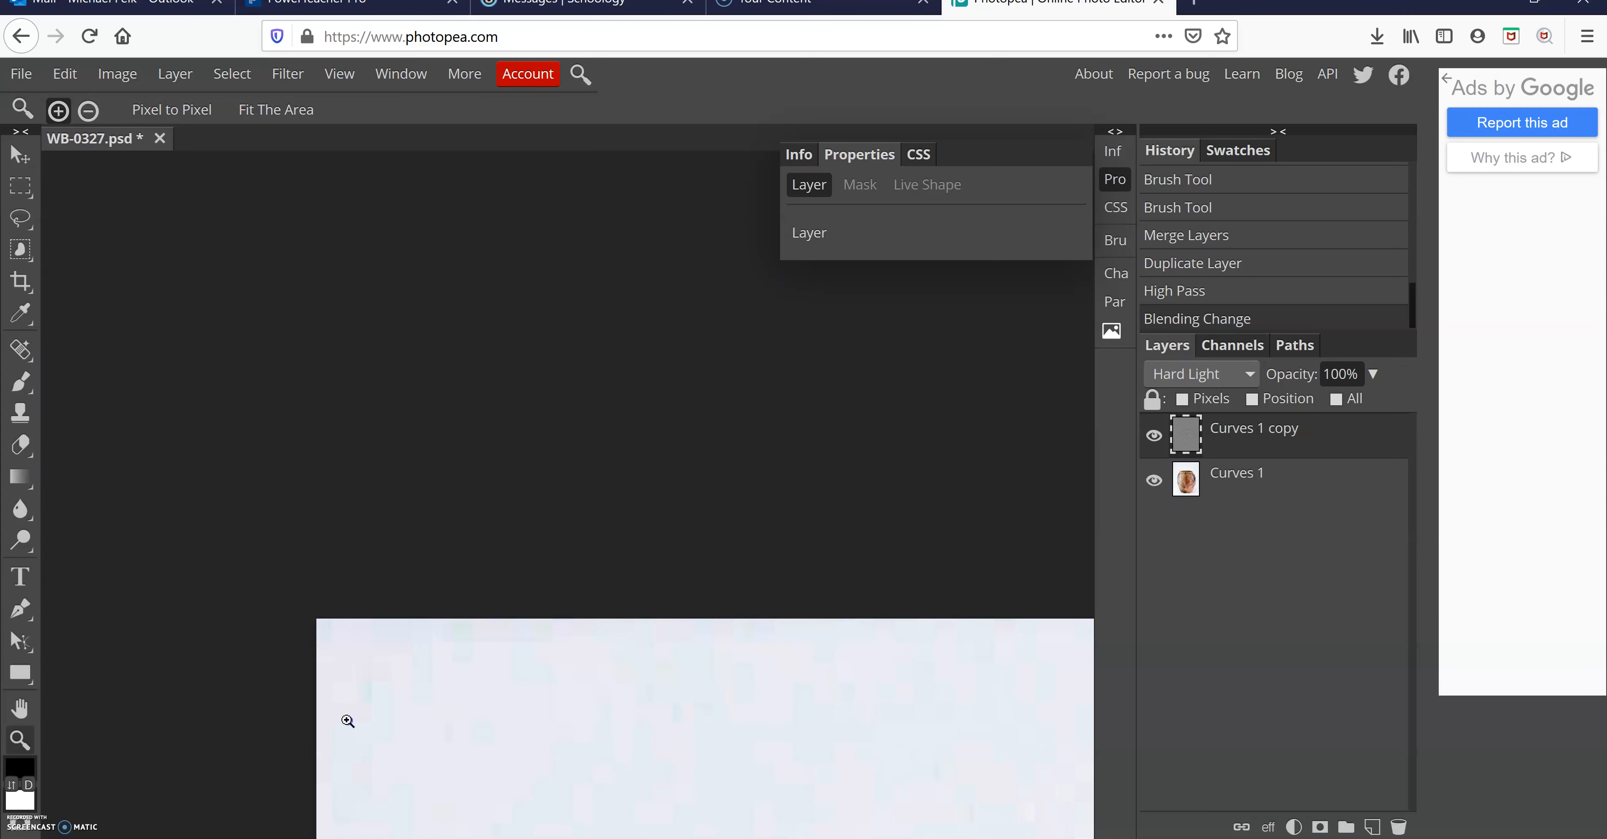
pyautogui.moveTo(543, 767); pyautogui.dragTo(480, 365)
pyautogui.moveTo(818, 695); pyautogui.dragTo(587, 377)
pyautogui.moveTo(966, 733); pyautogui.dragTo(868, 699)
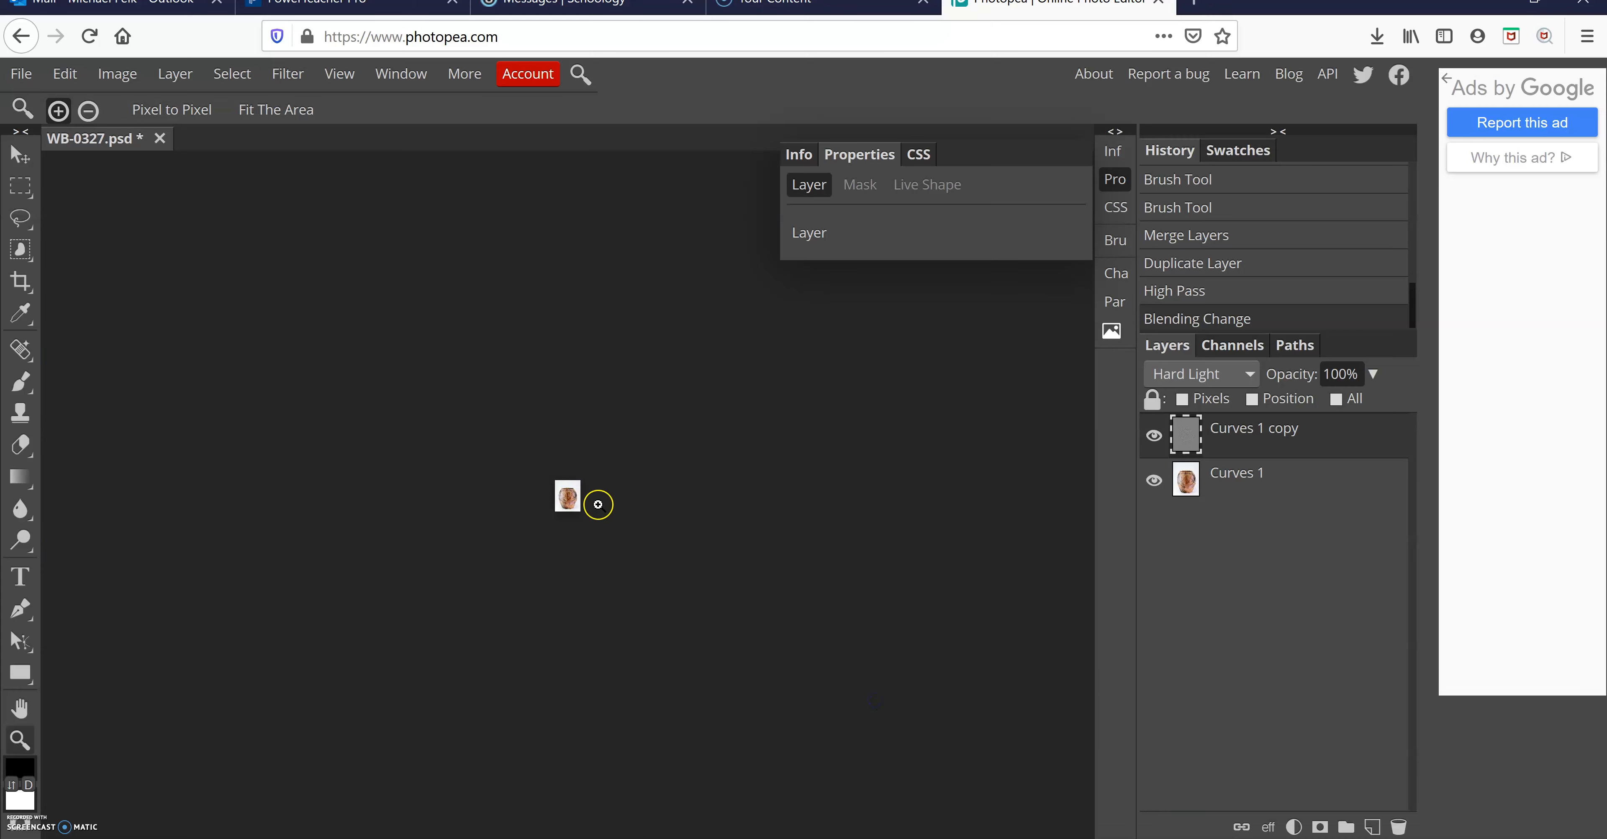
pyautogui.moveTo(568, 499); pyautogui.dragTo(639, 506)
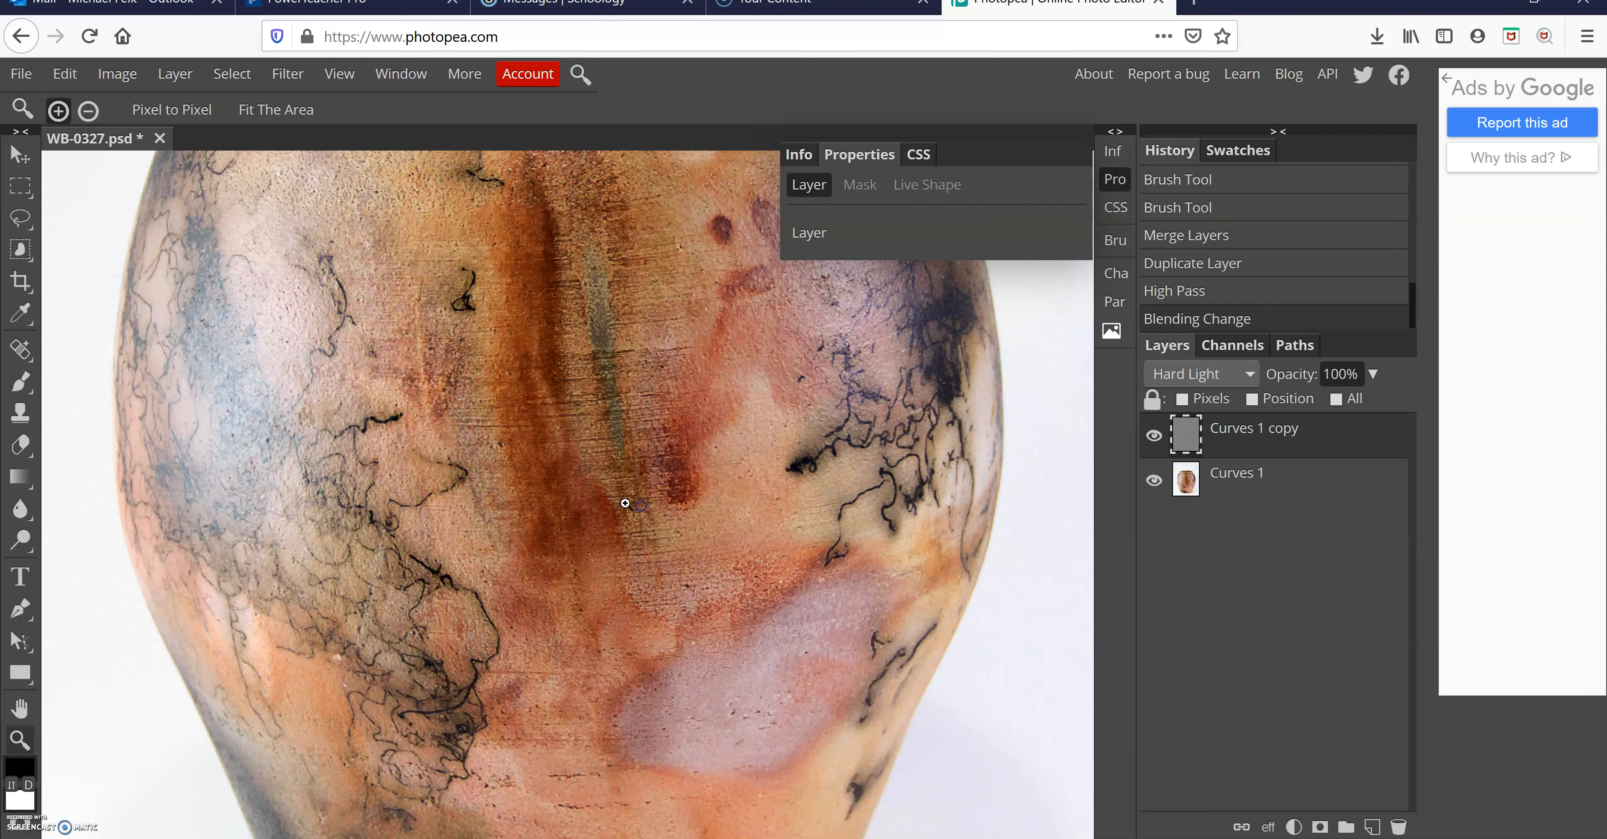
pyautogui.moveTo(444, 354); pyautogui.dragTo(482, 635)
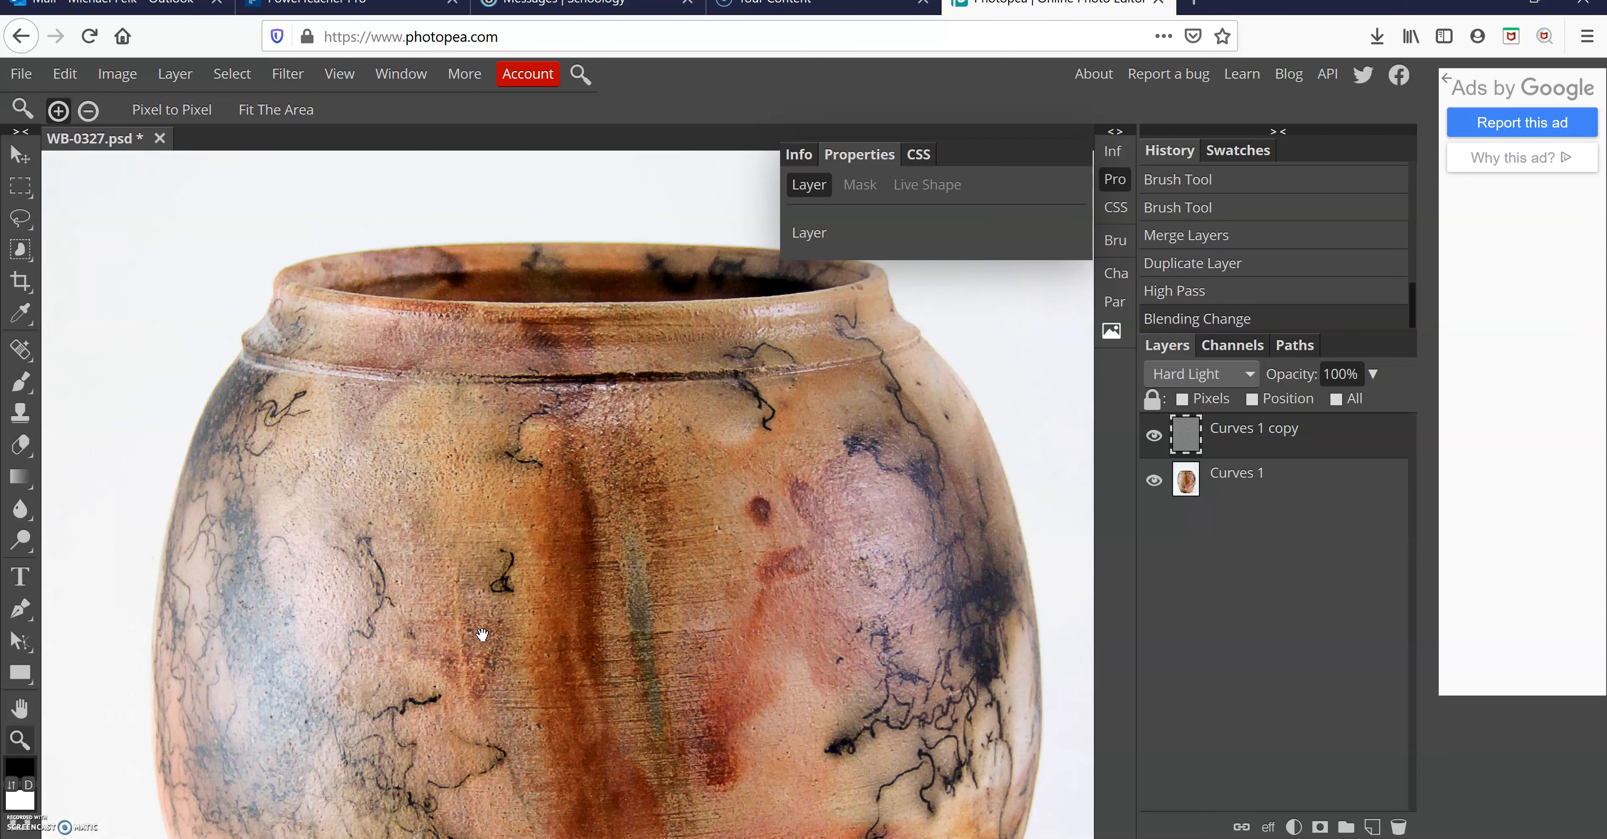
pyautogui.click(1159, 437)
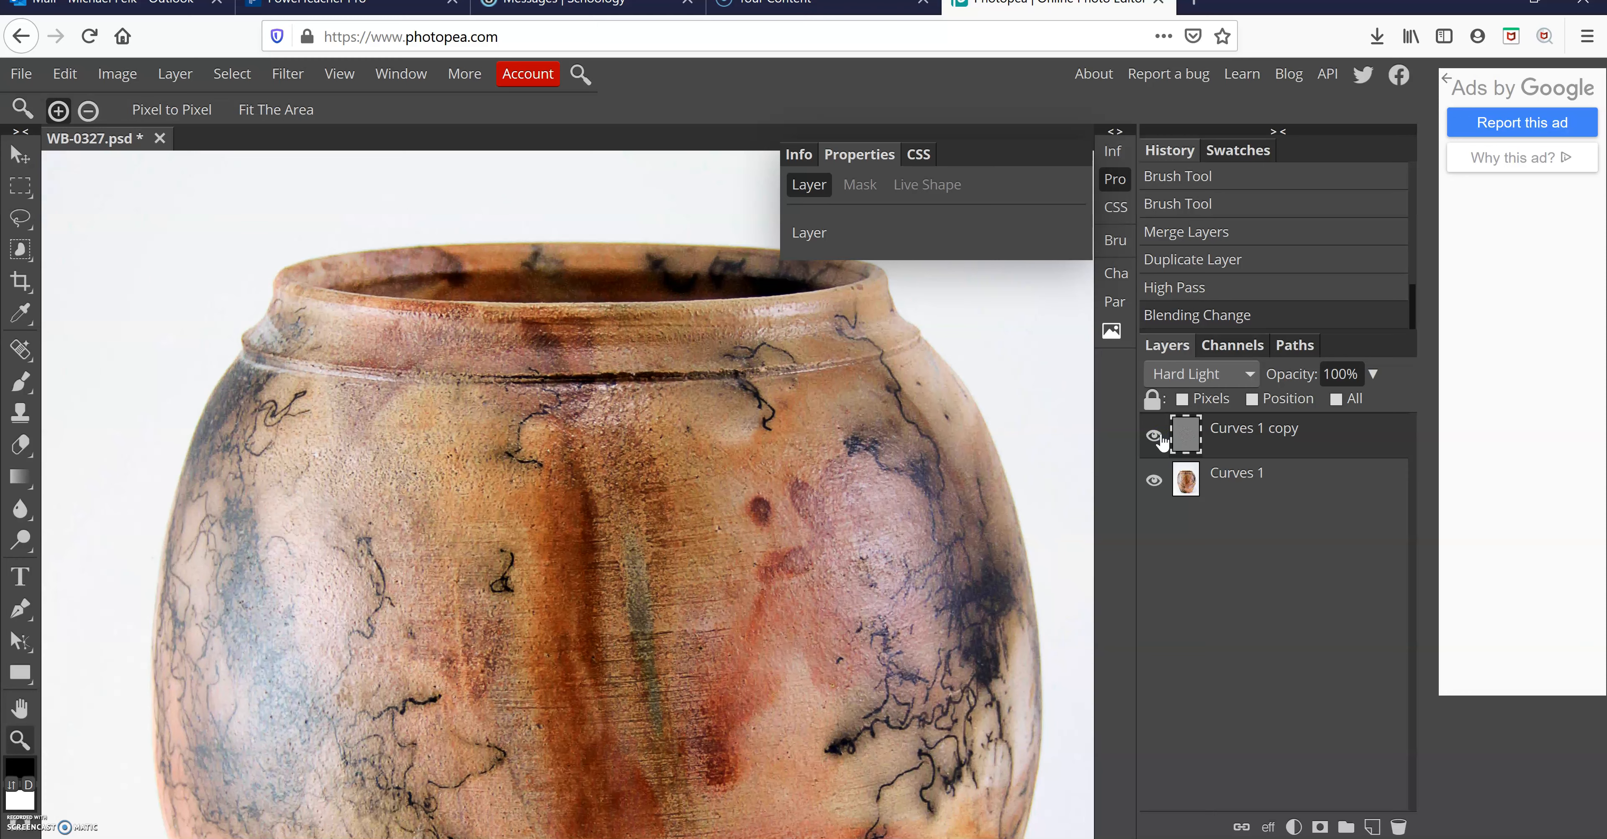
# Step: Change the High Pass layer's blend mode to Soft Light and compare the pot with and without it
pyautogui.click(1207, 378)
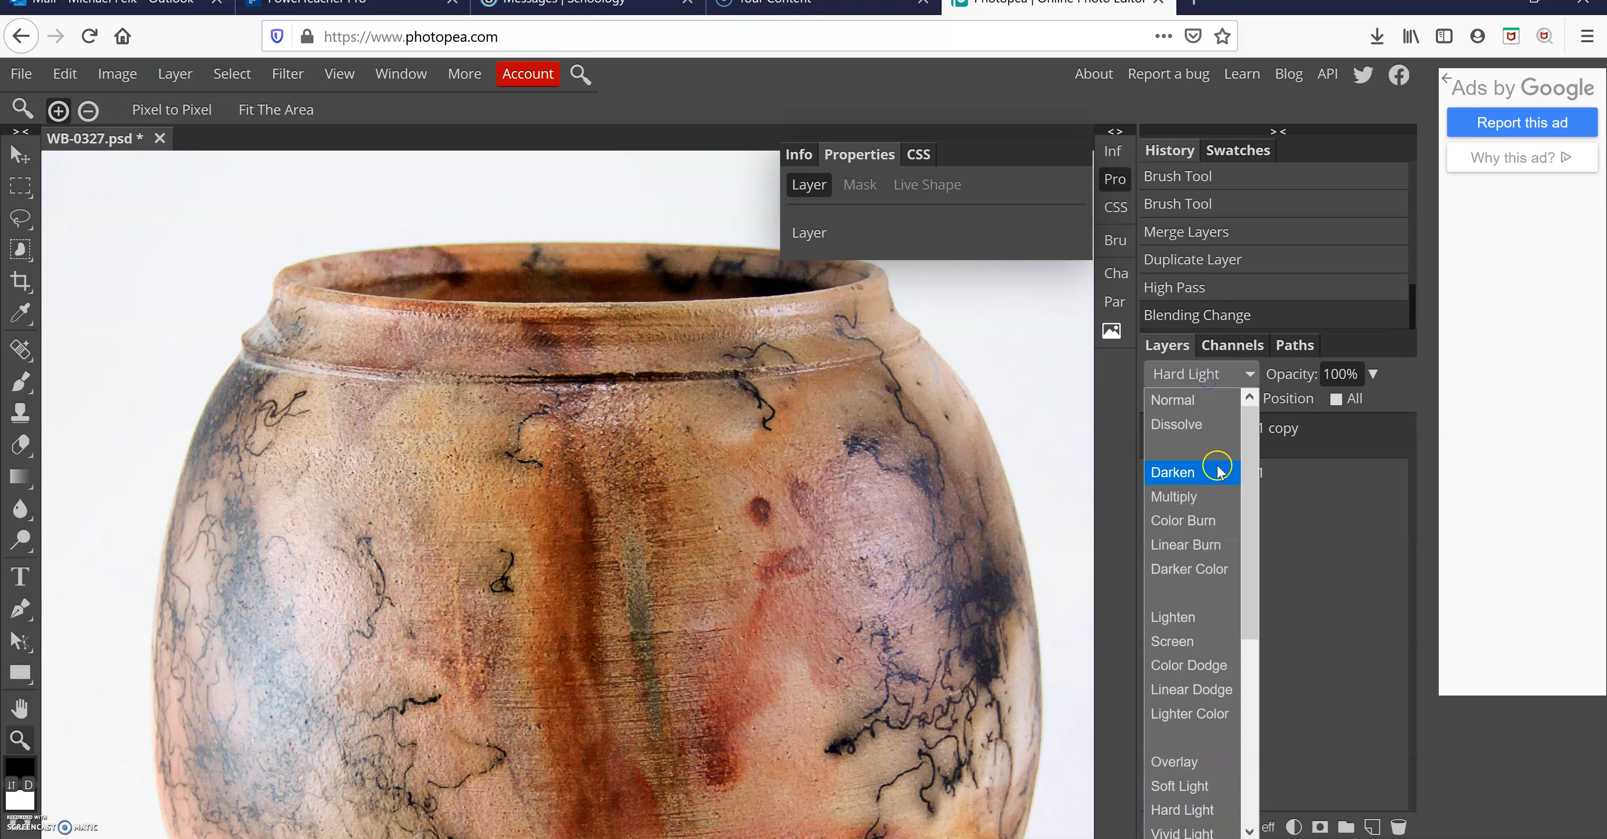
pyautogui.click(1204, 784)
pyautogui.click(1154, 436)
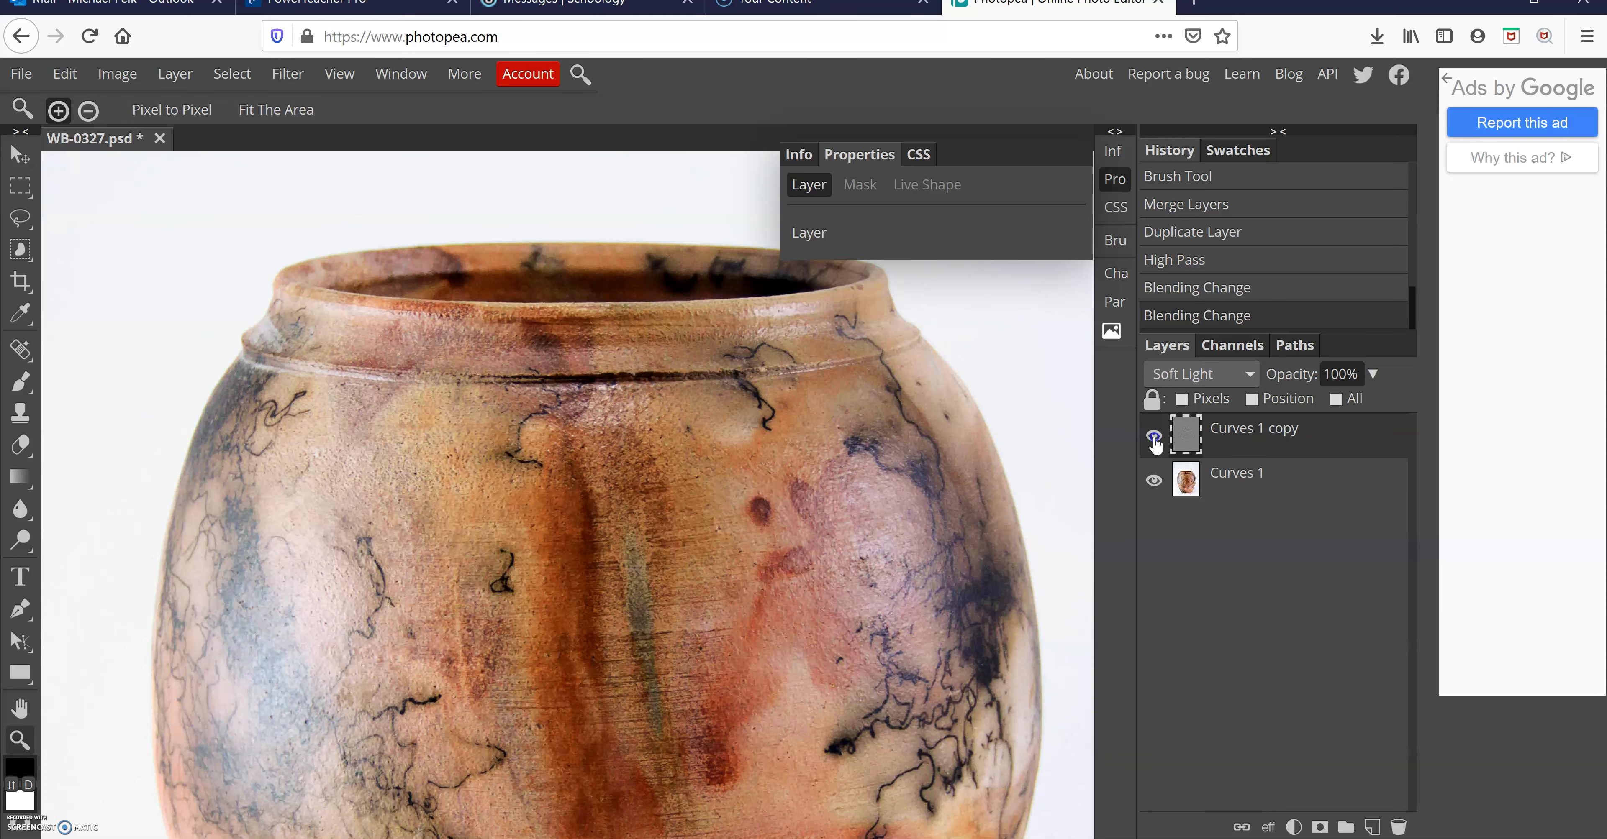
pyautogui.click(1154, 438)
pyautogui.press('F12')
pyautogui.click(1590, 588)
# Step: Merge the High Pass layer with the photo layer beneath it and show the whole image
pyautogui.click(1308, 489)
pyautogui.click(1303, 489)
pyautogui.click(1306, 474)
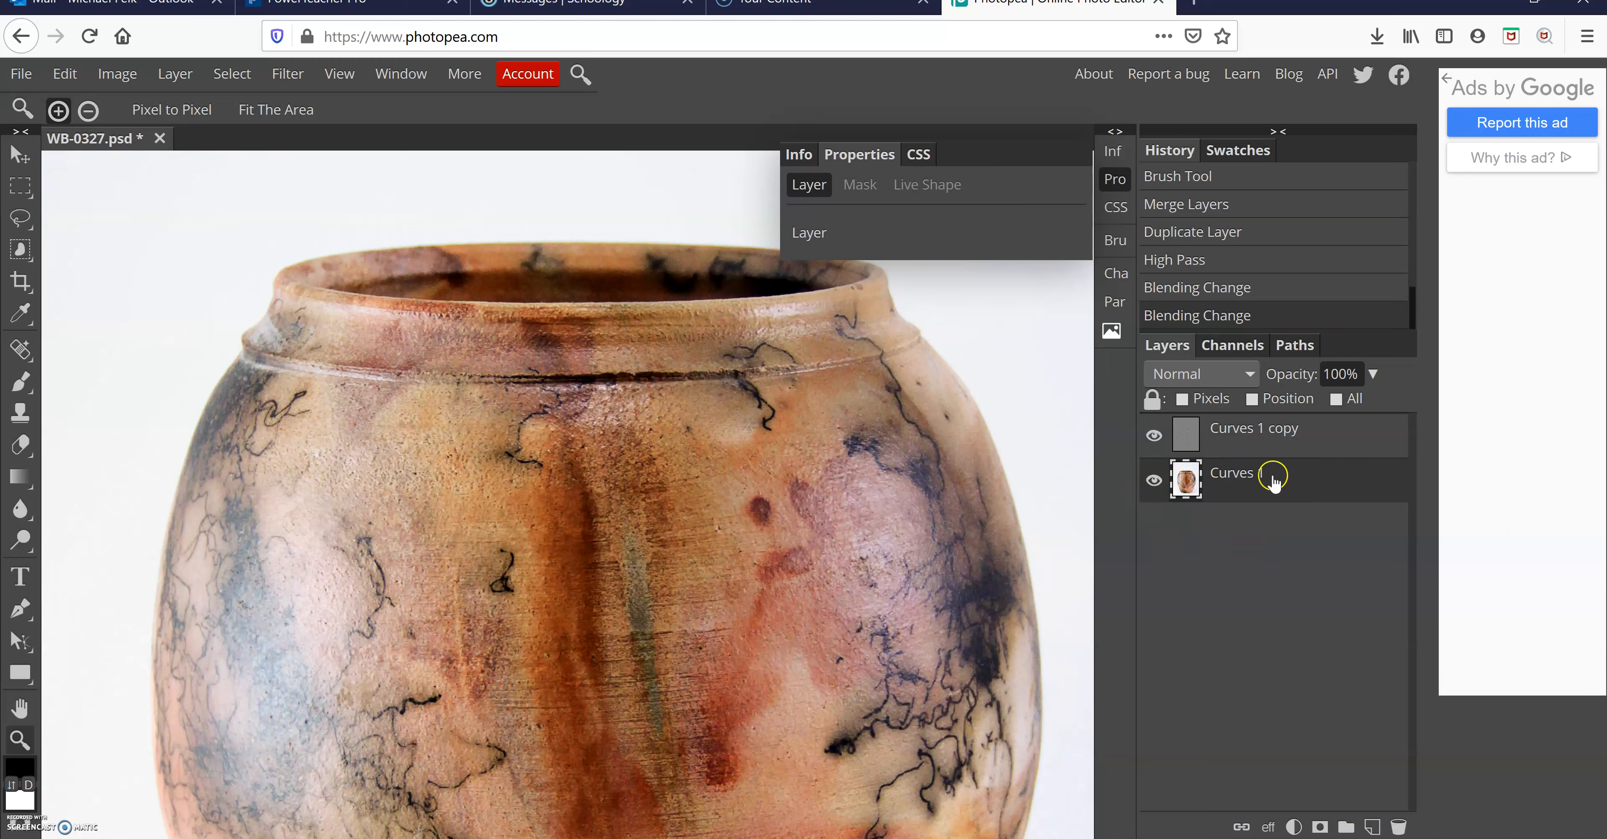
pyautogui.hotkey('ctrl', 'e')
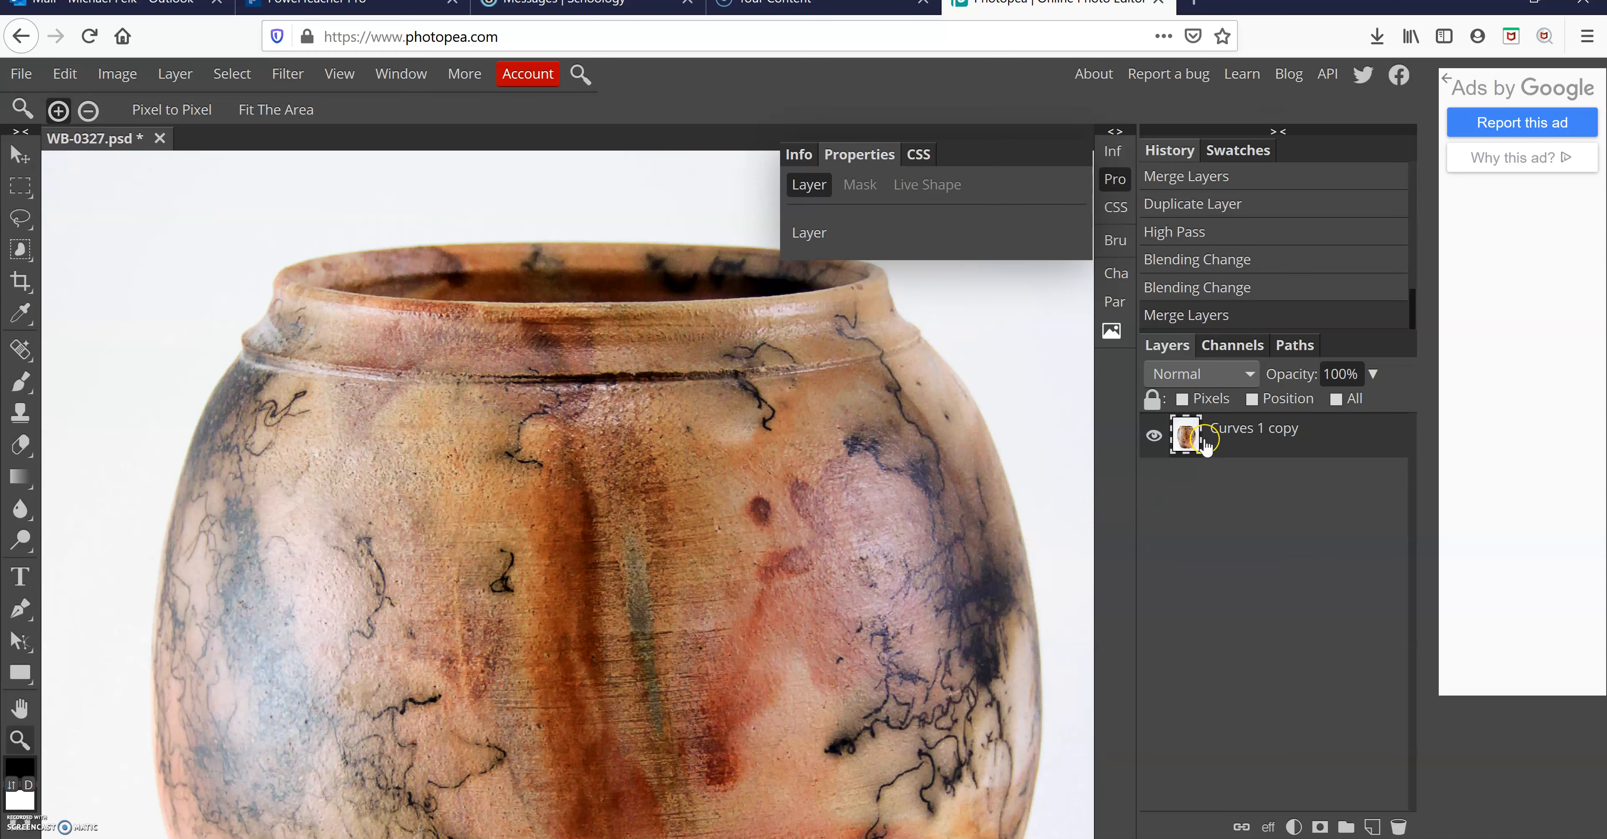
pyautogui.hotkey('ctrl', '0')
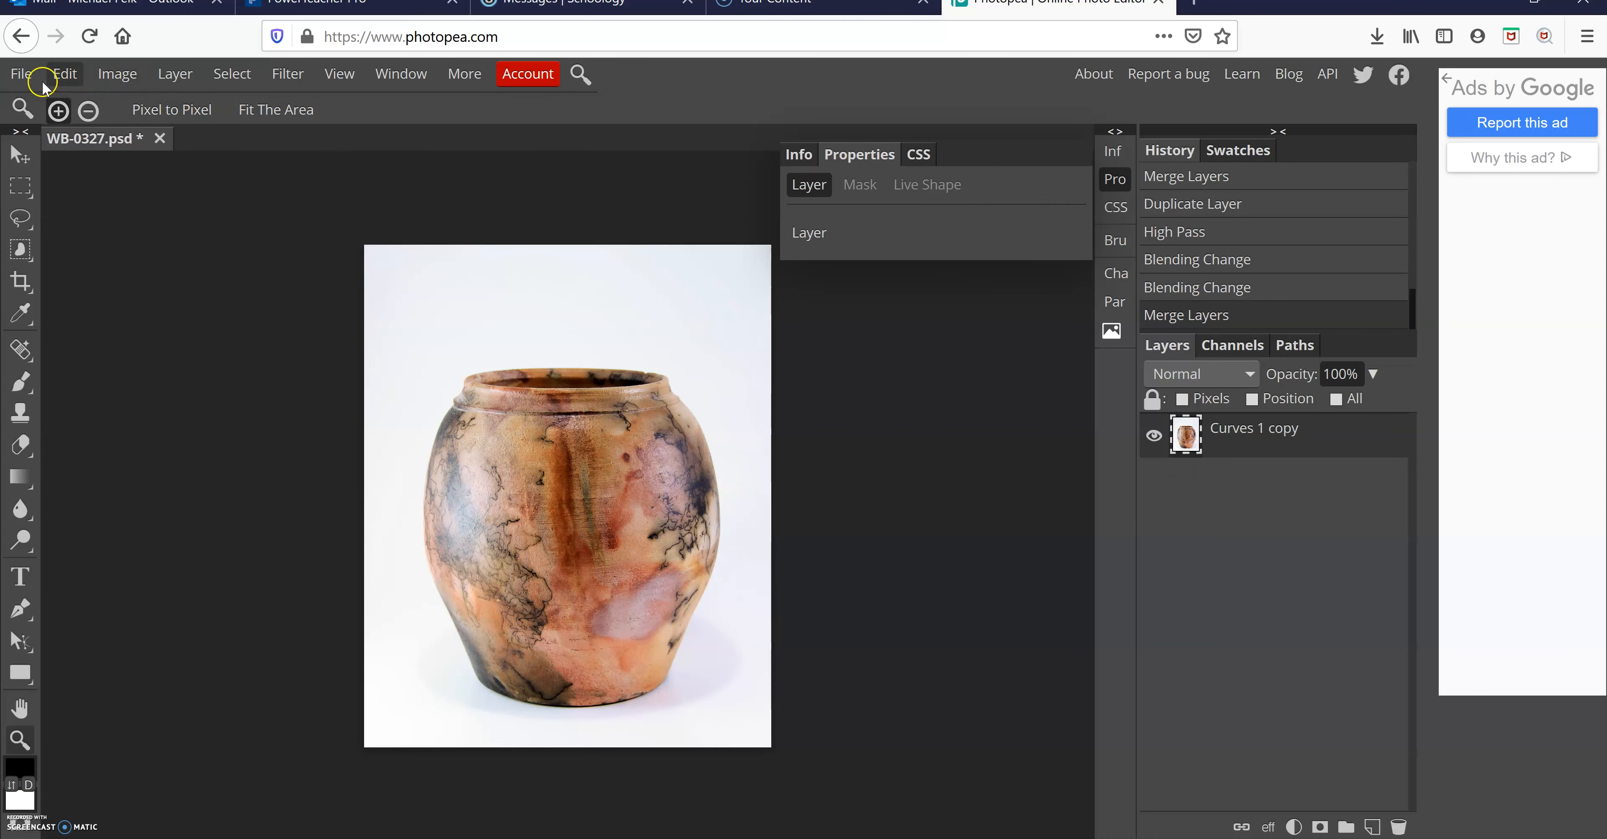
# Step: Look through the available export formats and start exporting the edited pot photo as a JPG
pyautogui.click(23, 78)
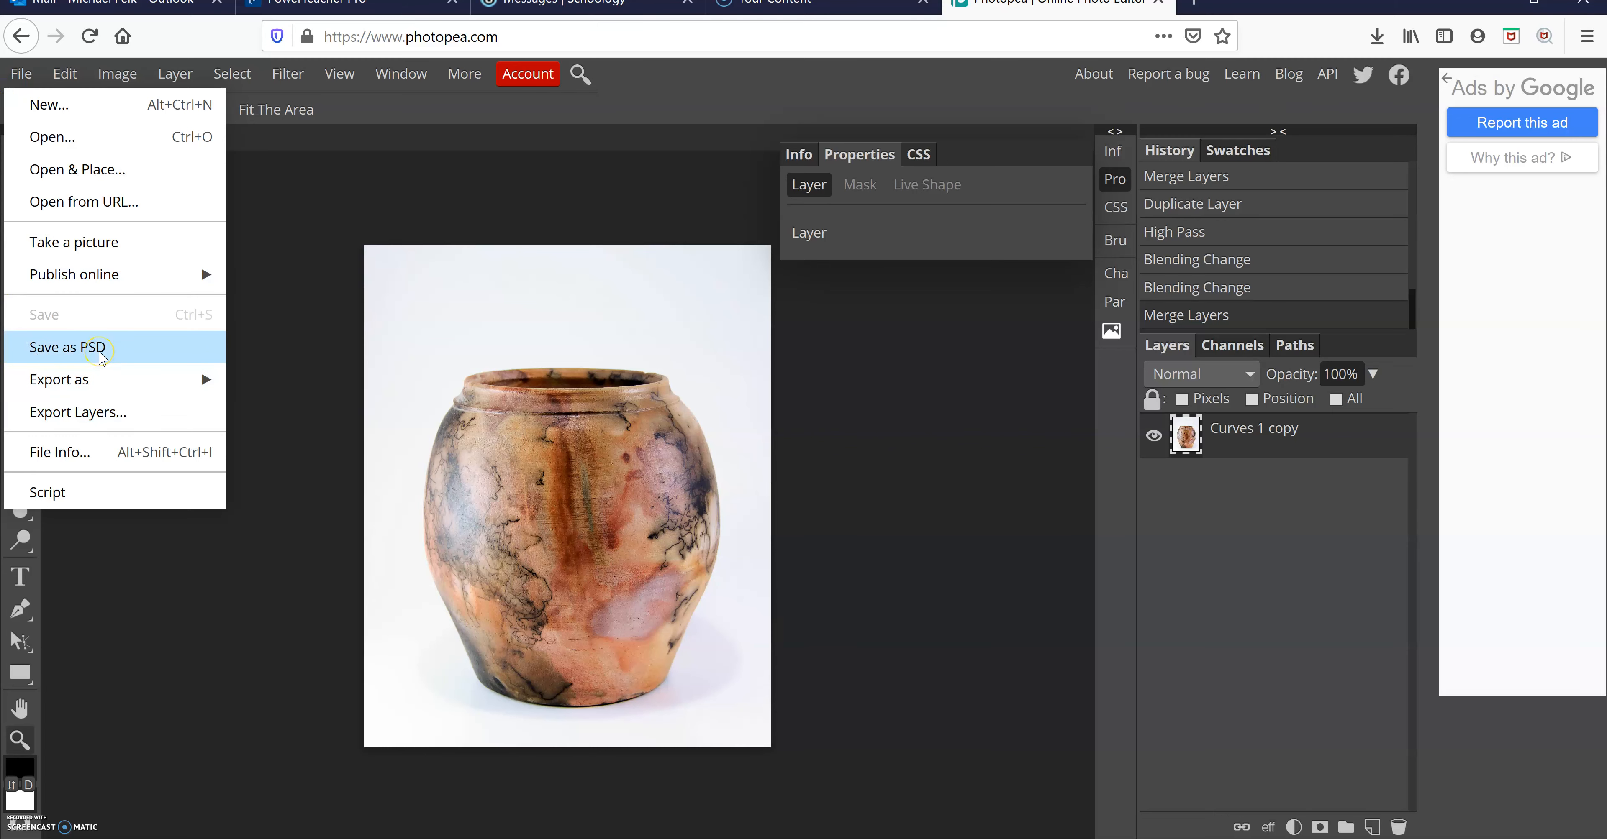
pyautogui.moveTo(103, 382)
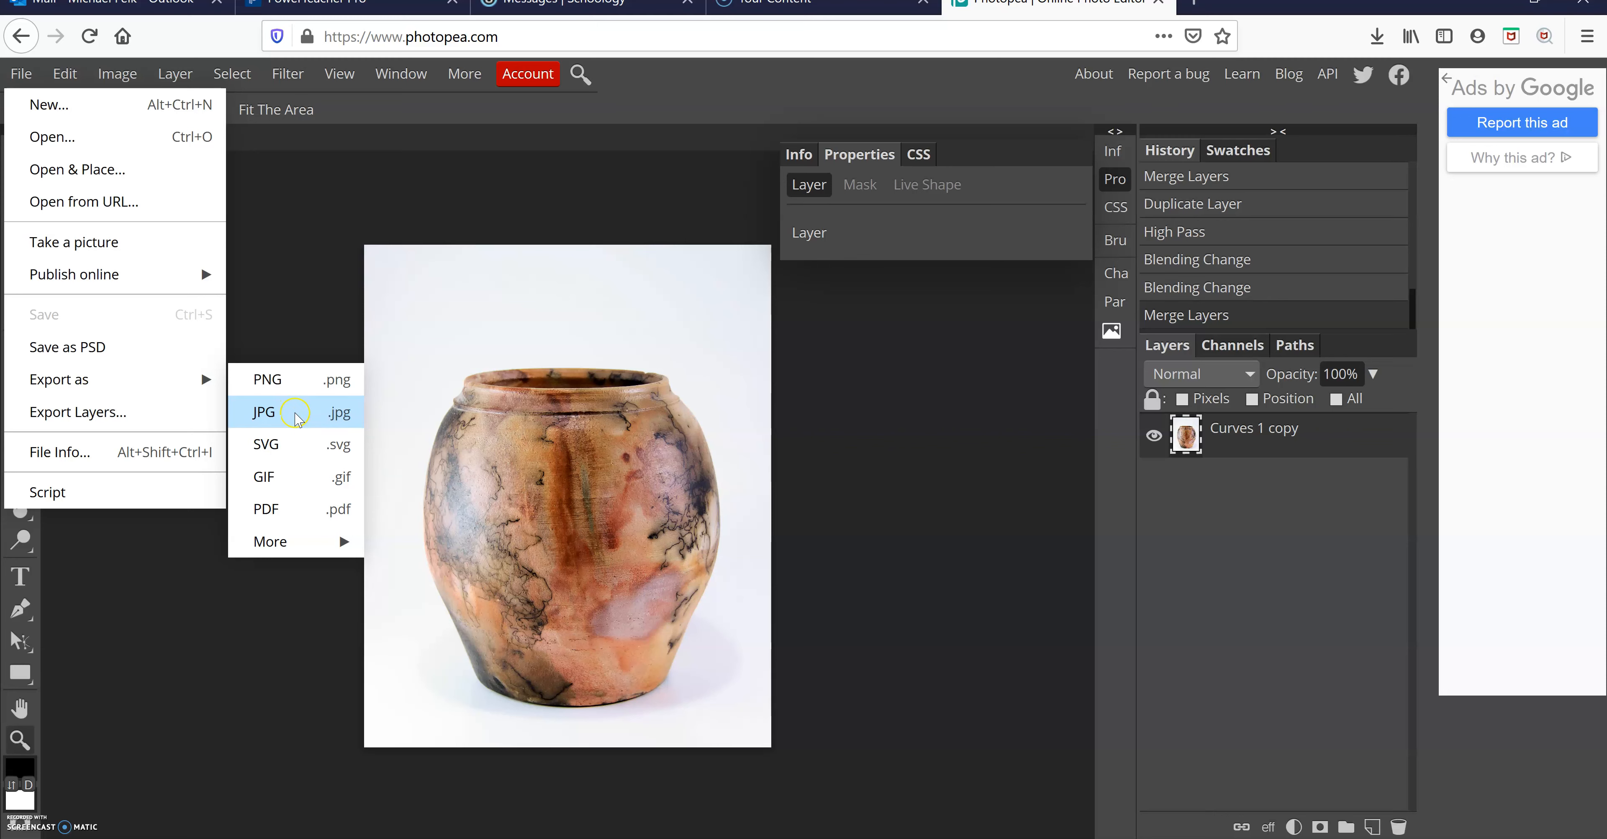
pyautogui.click(343, 546)
pyautogui.click(460, 675)
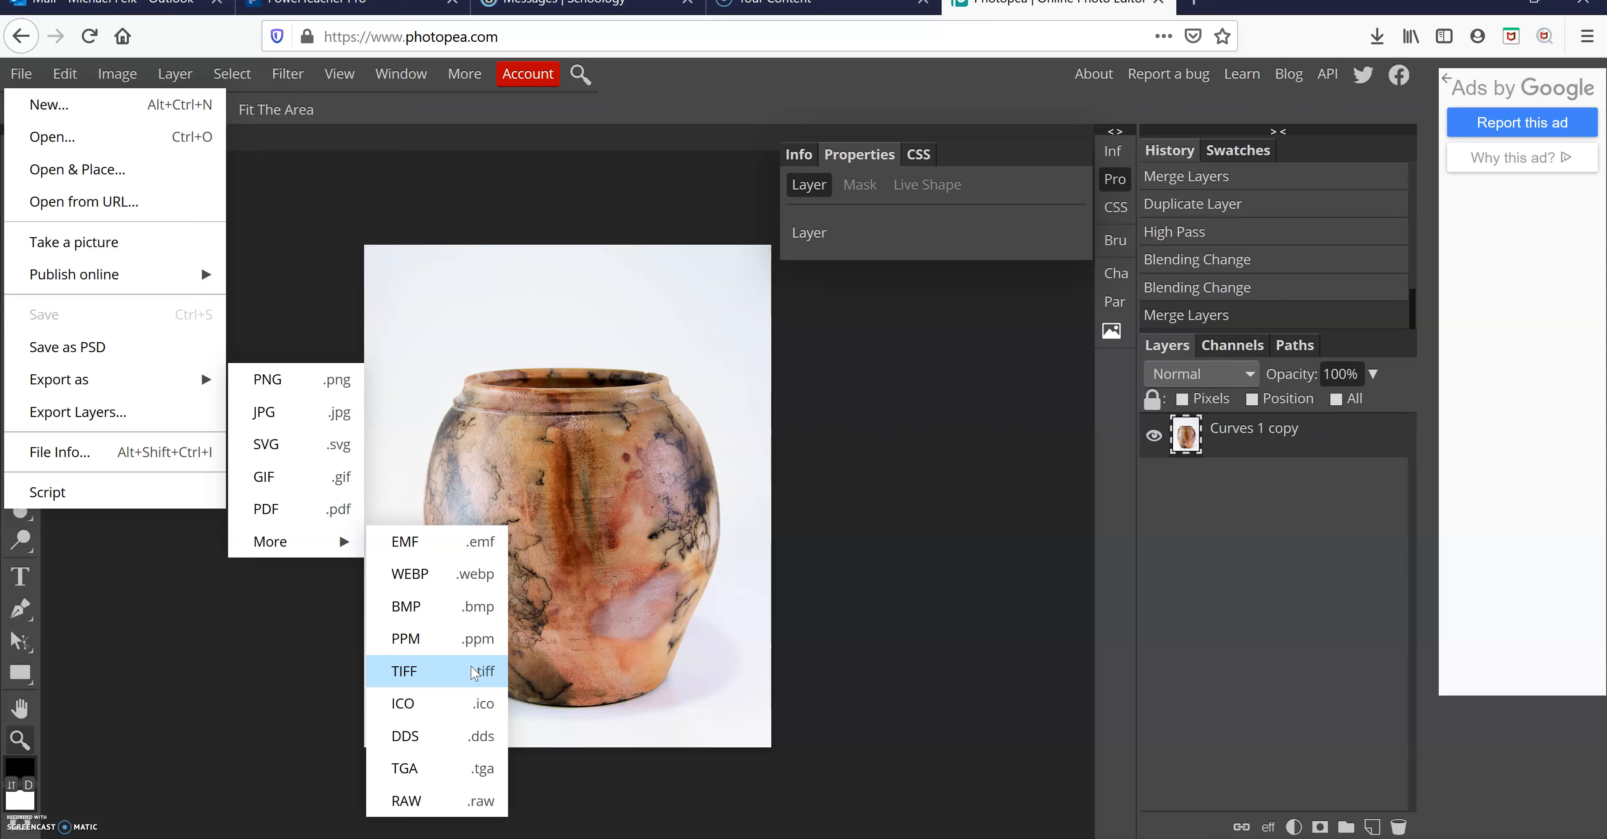
pyautogui.click(356, 422)
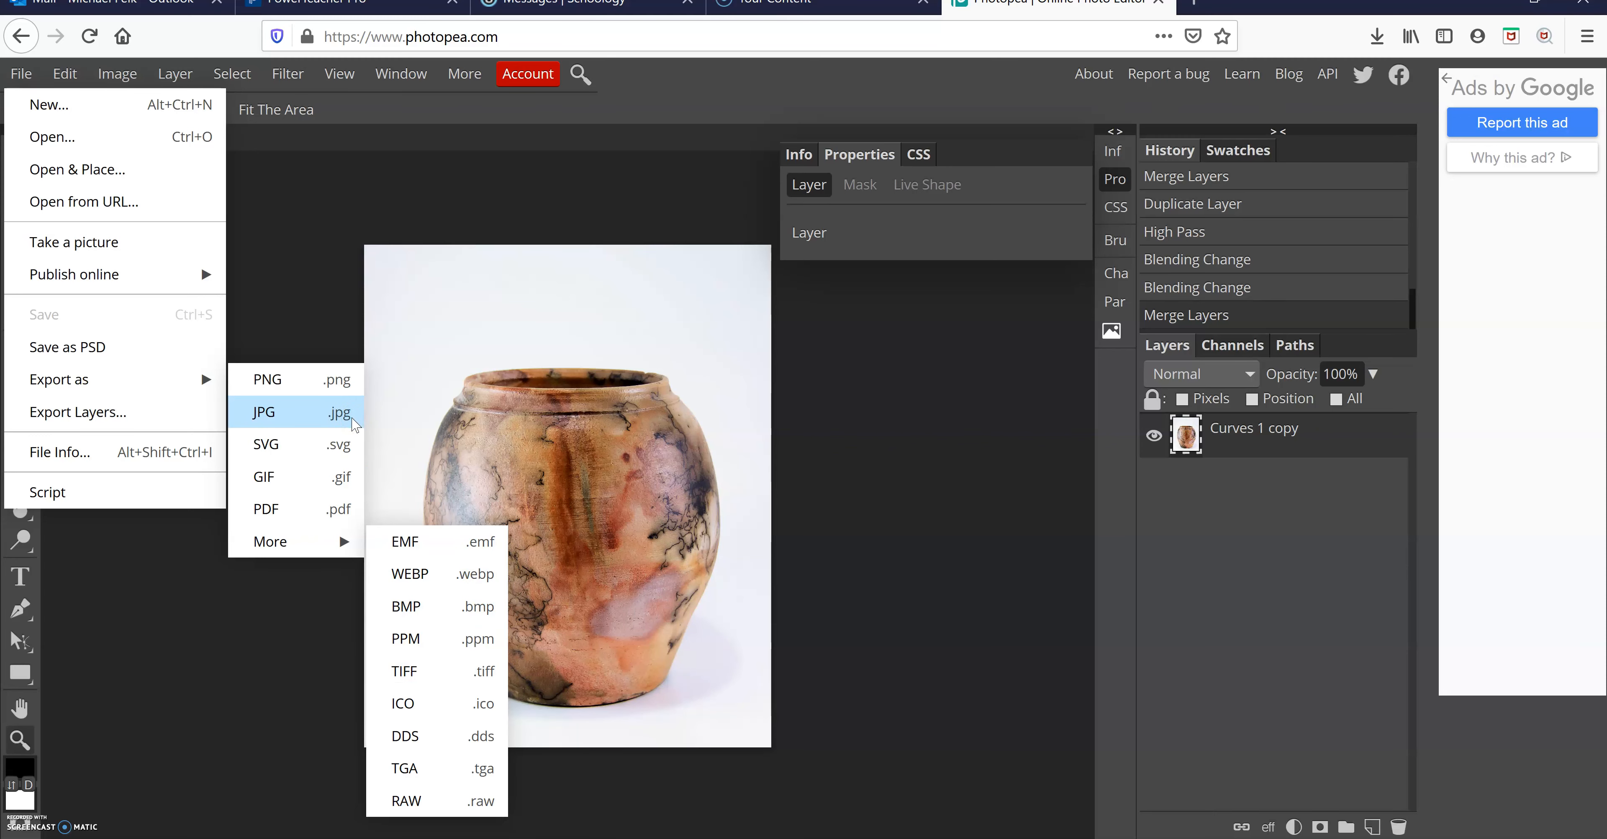
pyautogui.click(353, 421)
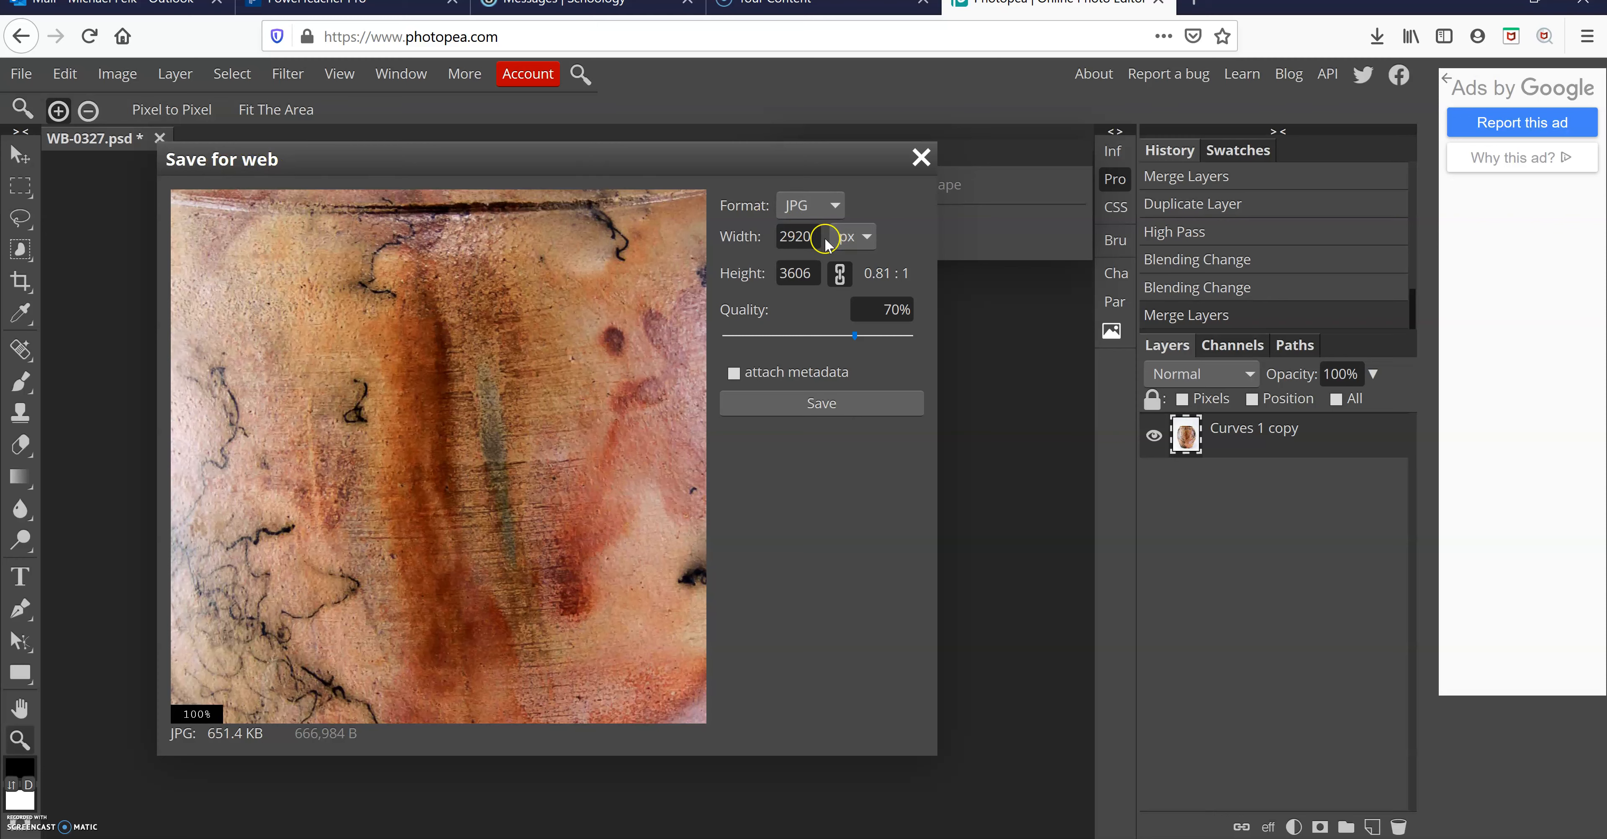
# Step: Save the JPG at 100% quality, view WB-0327.jpg in Photos, and close the viewer
pyautogui.click(853, 336)
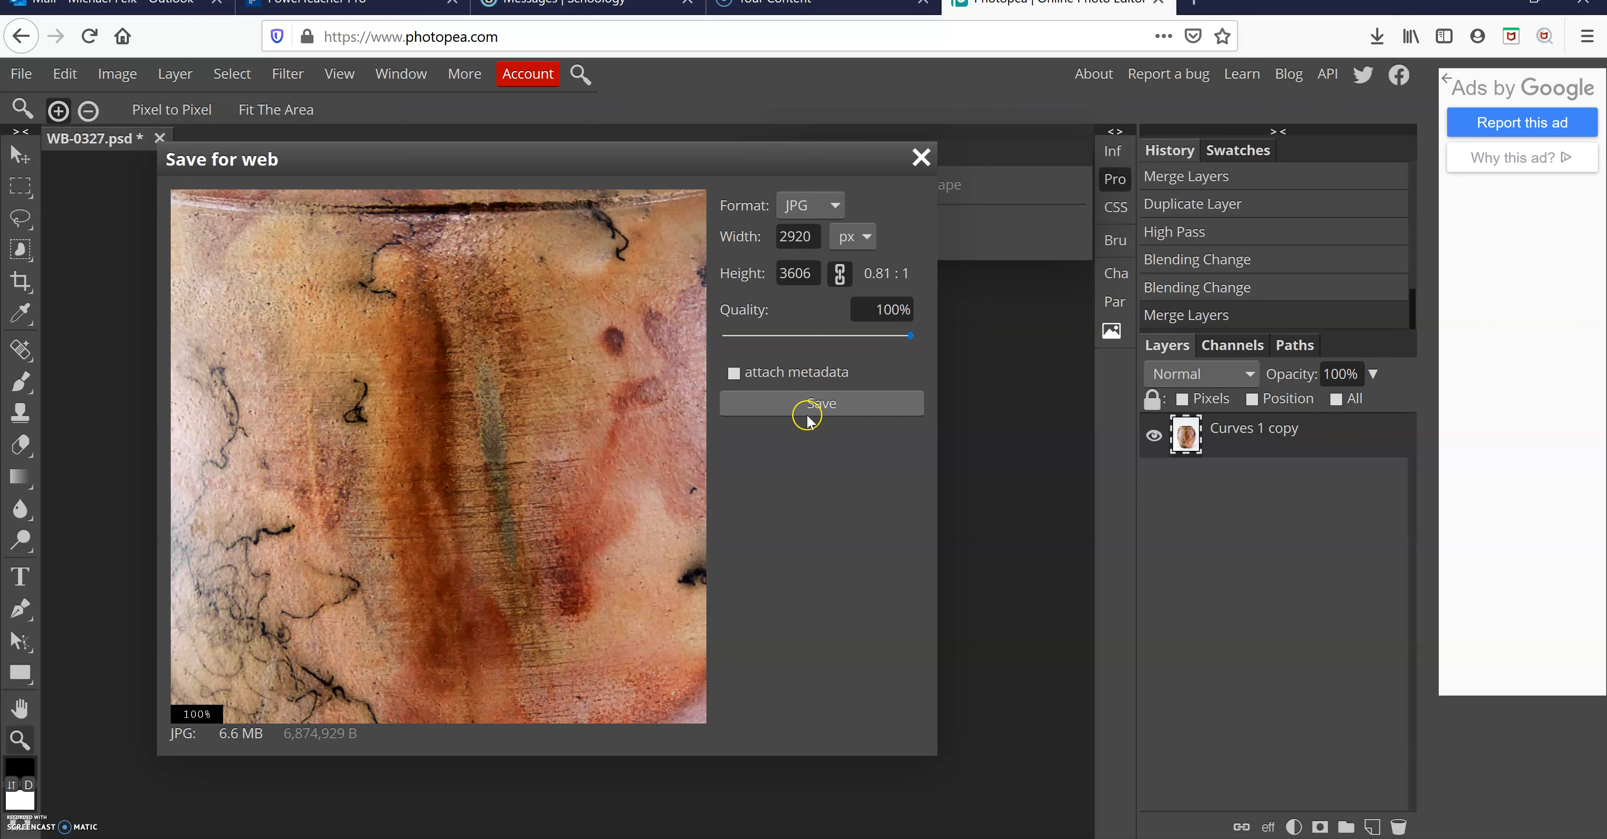
pyautogui.click(818, 406)
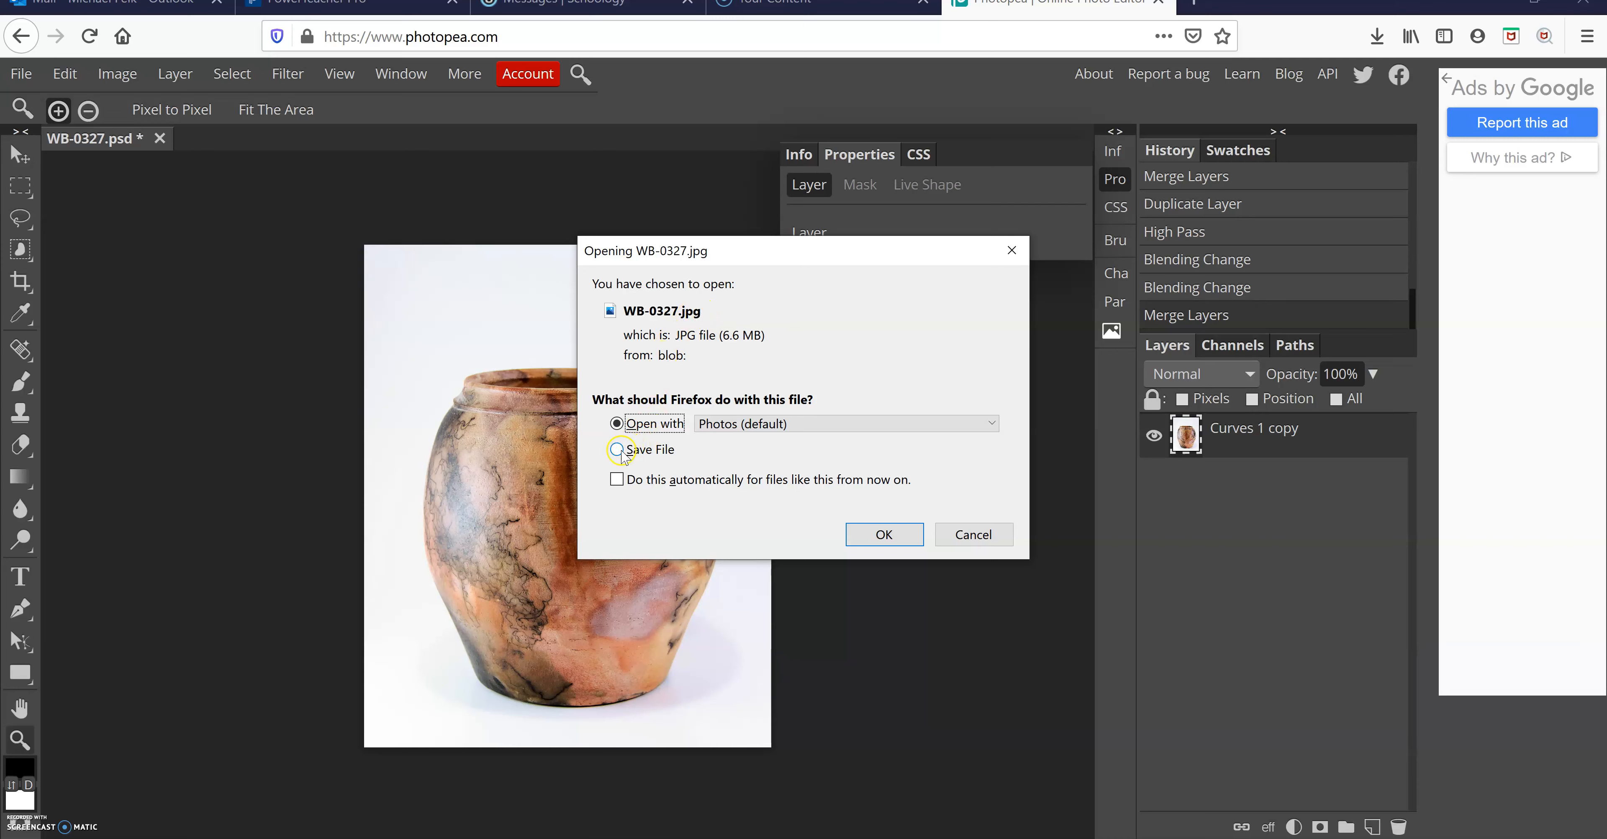
pyautogui.click(864, 535)
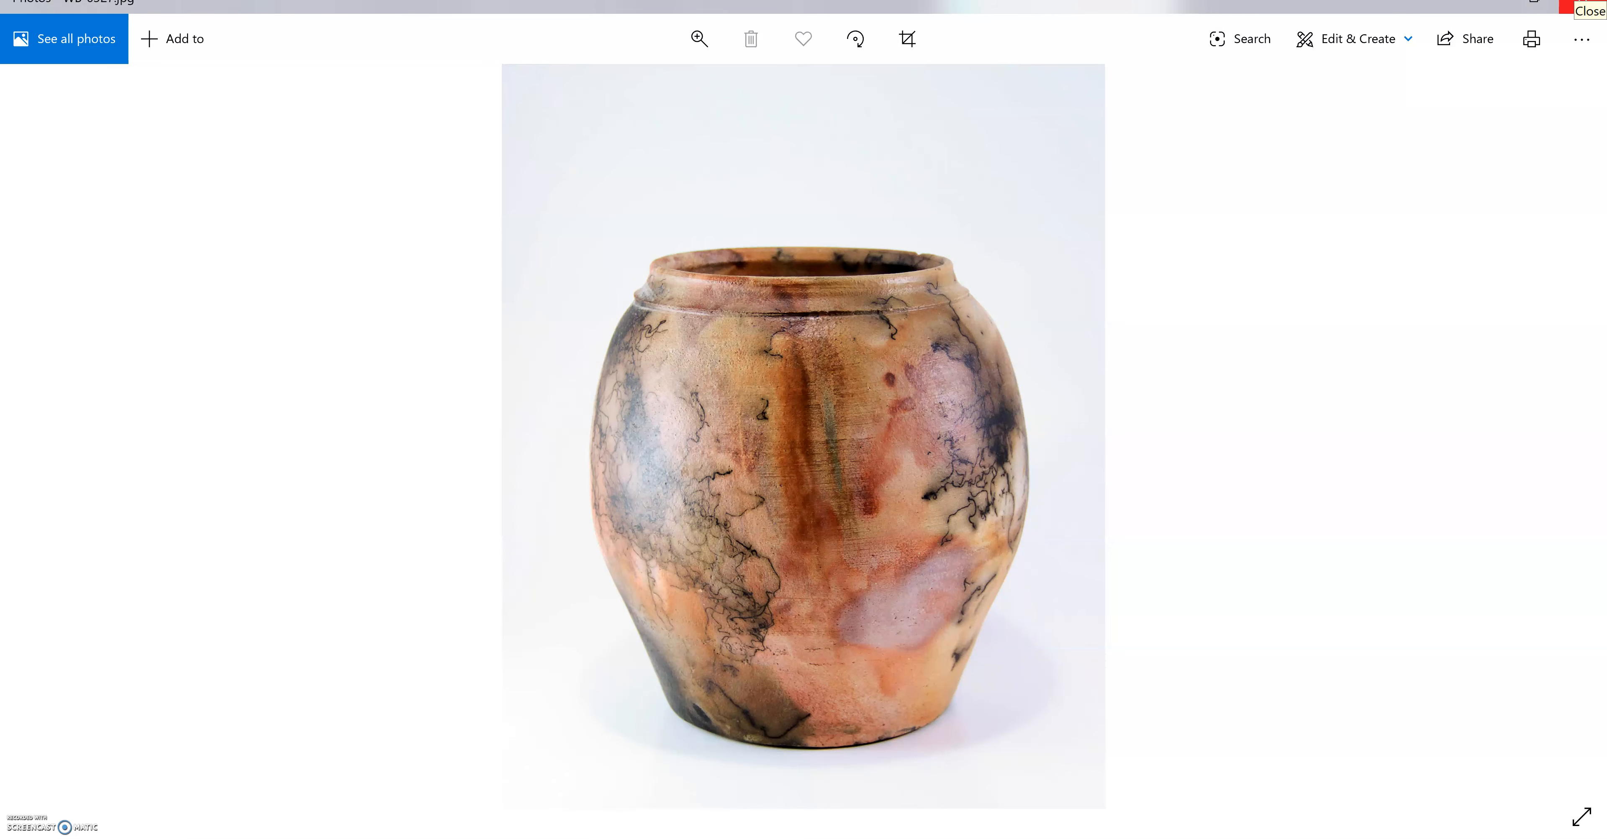
pyautogui.click(1583, 3)
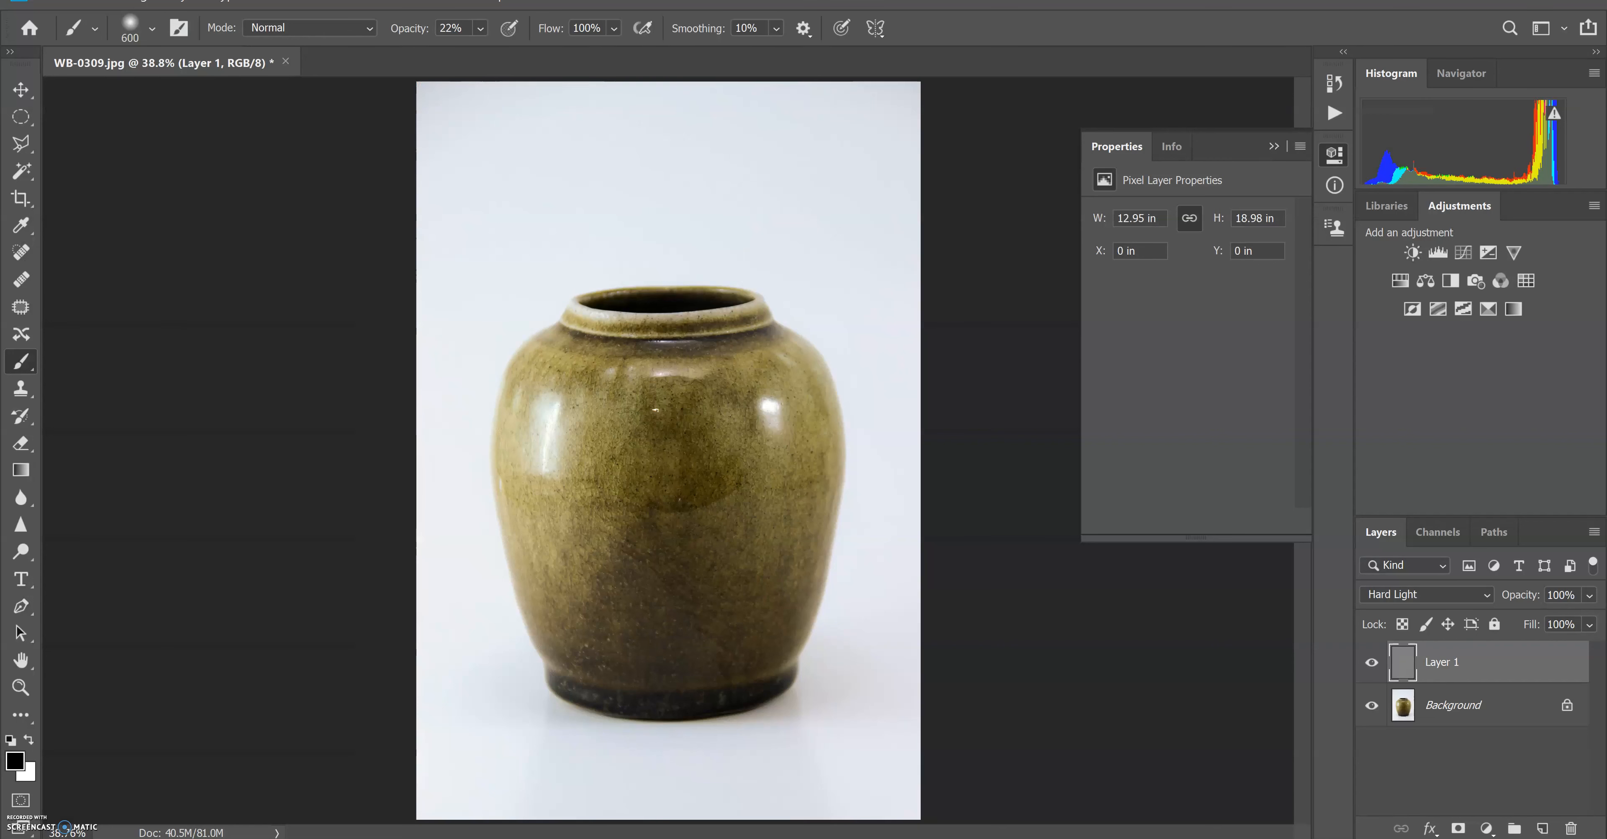
# Step: Switch to Photoshop and browse to the Downloads folder for a file to open
pyautogui.click(285, 425)
pyautogui.click(58, 6)
pyautogui.click(68, 37)
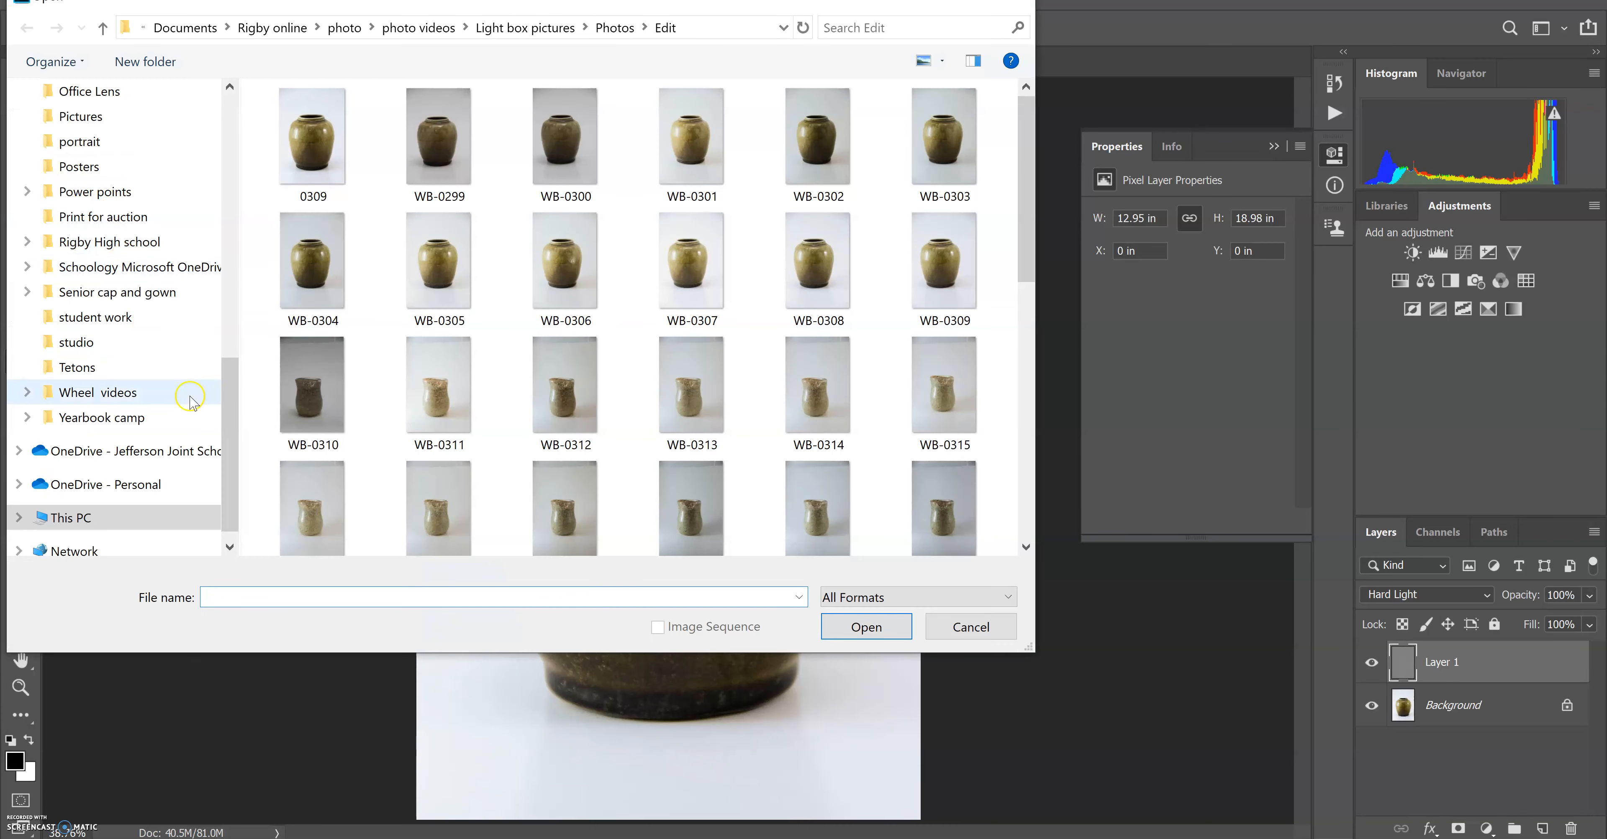
pyautogui.moveTo(227, 418); pyautogui.dragTo(202, 97)
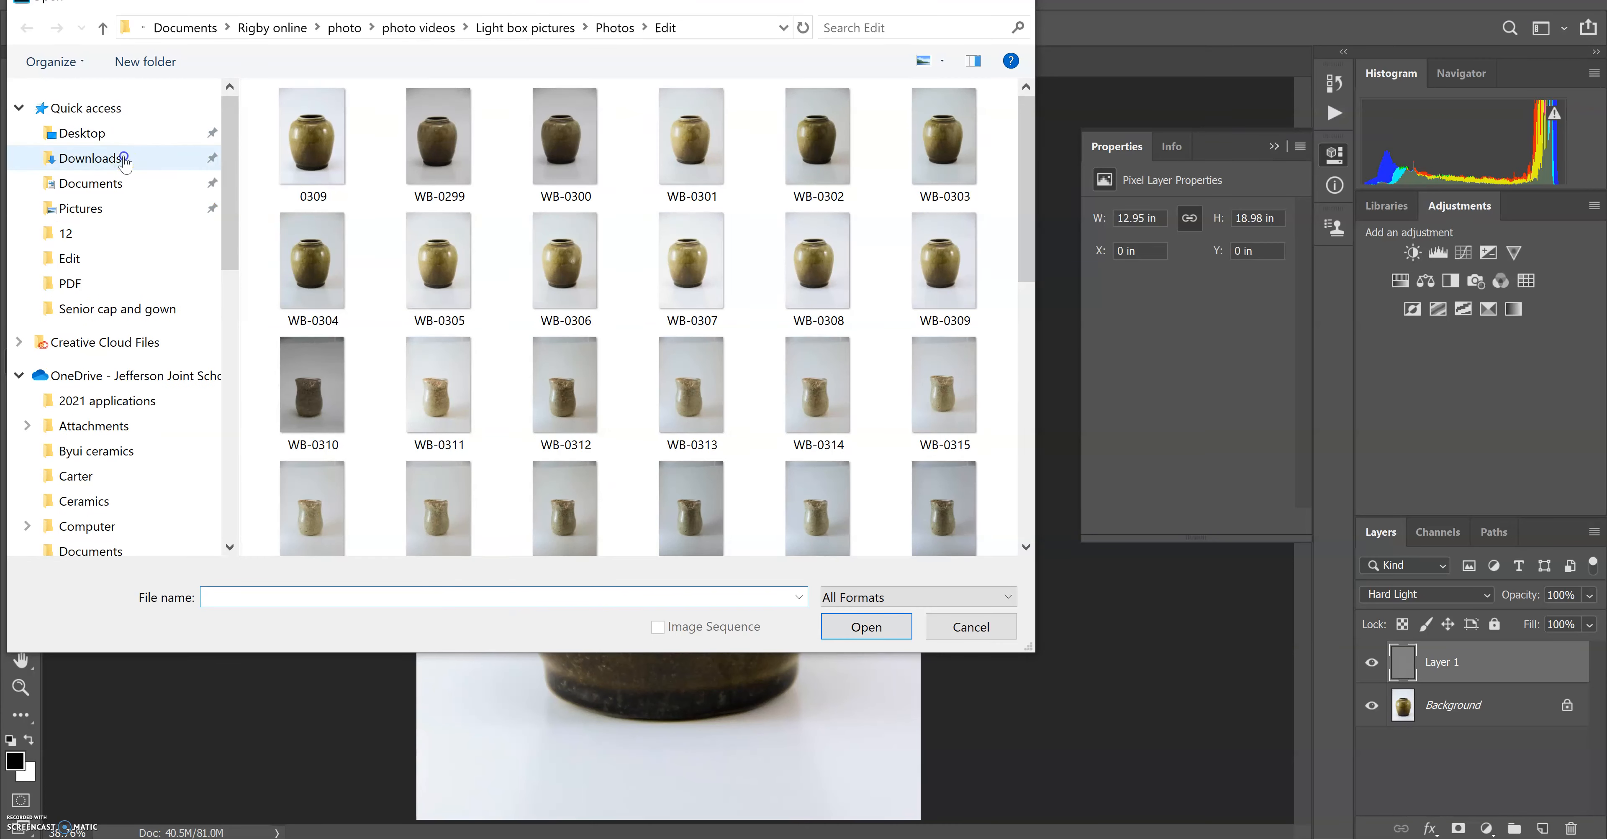
pyautogui.click(125, 160)
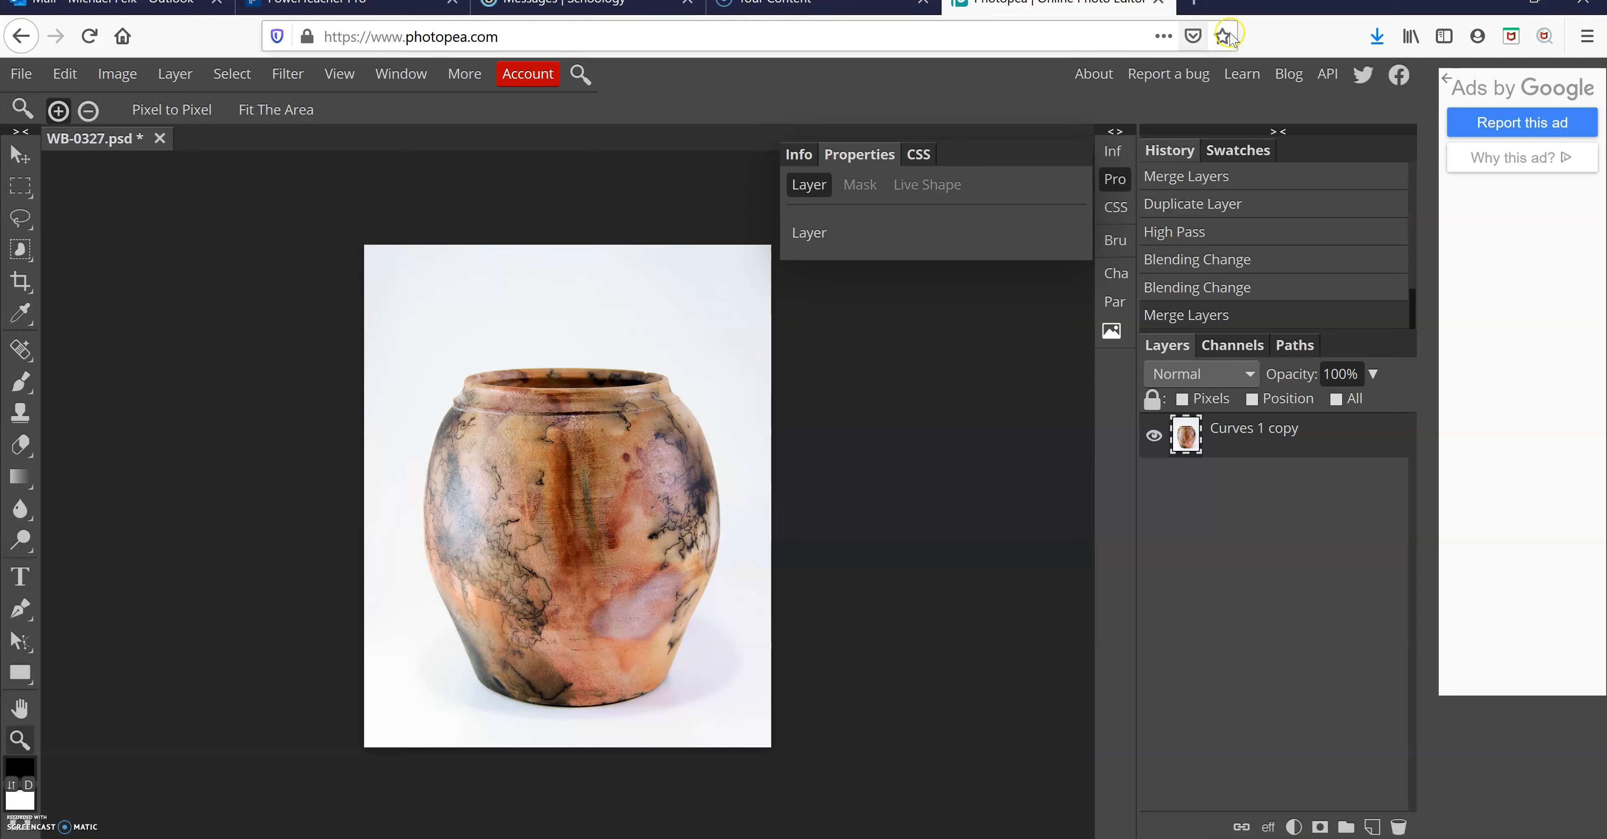
# Step: Switch to Firefox, show the downloaded WB-0327.jpg in its containing folder, and move the file to Downloads
pyautogui.click(1376, 36)
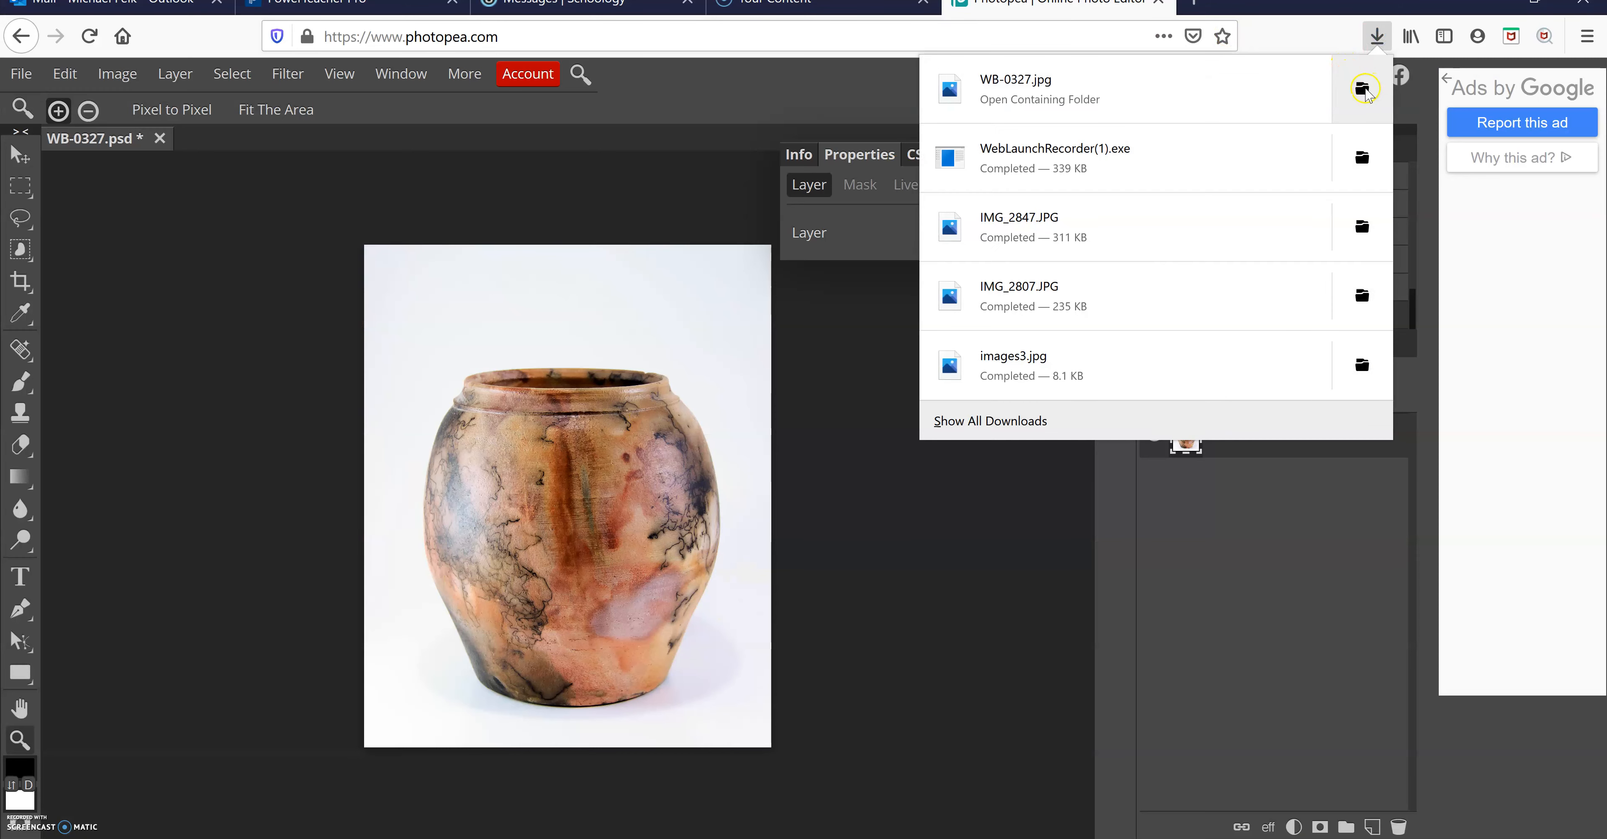
pyautogui.click(1362, 89)
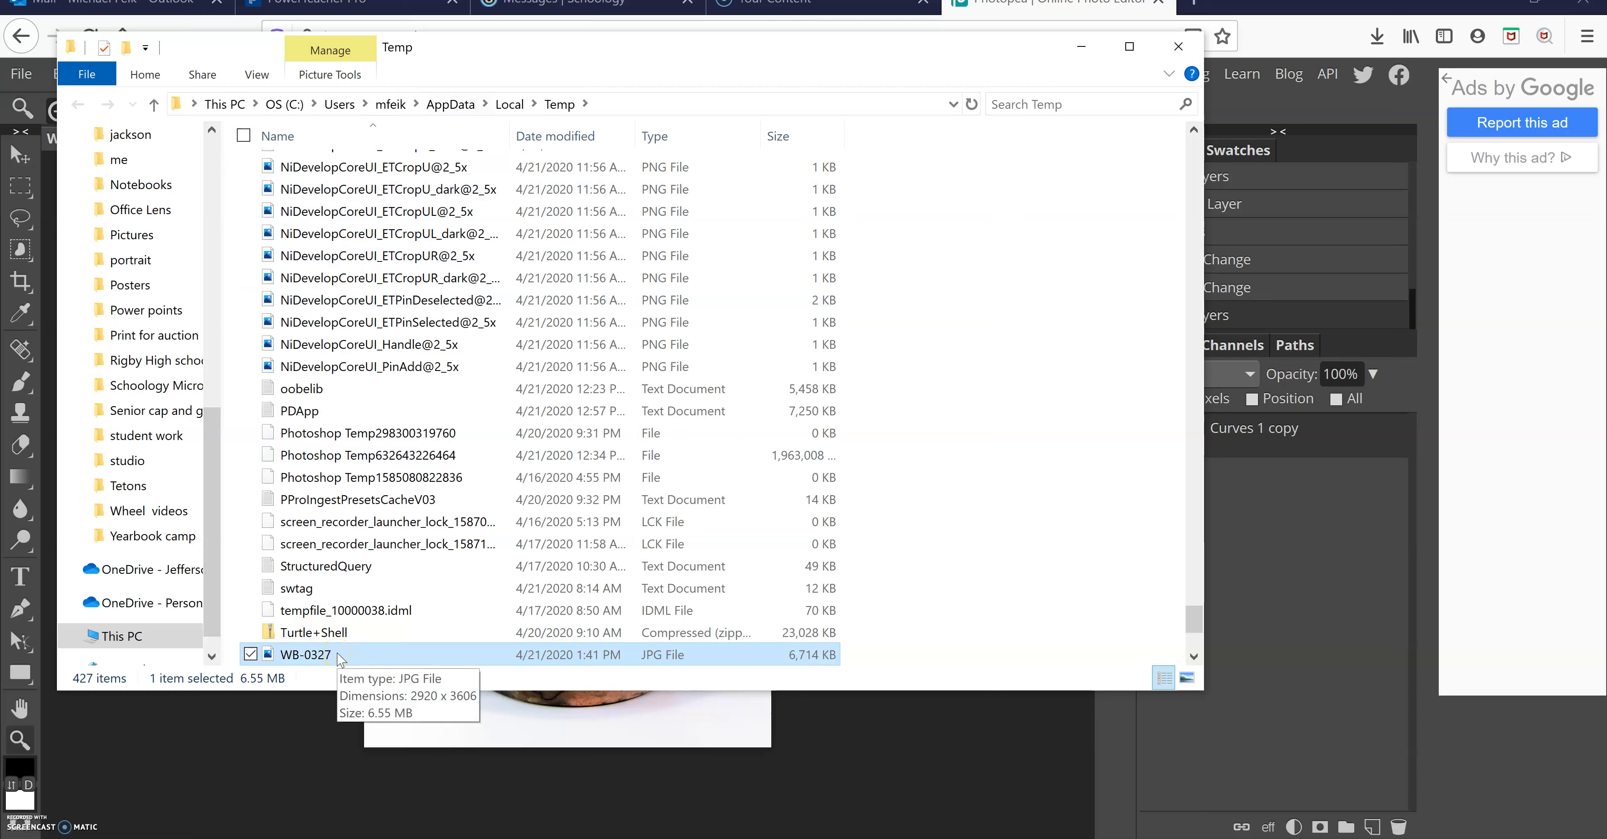
pyautogui.moveTo(338, 656)
pyautogui.mouseDown()
pyautogui.moveTo(346, 399)
pyautogui.moveTo(354, 639)
pyautogui.mouseUp()
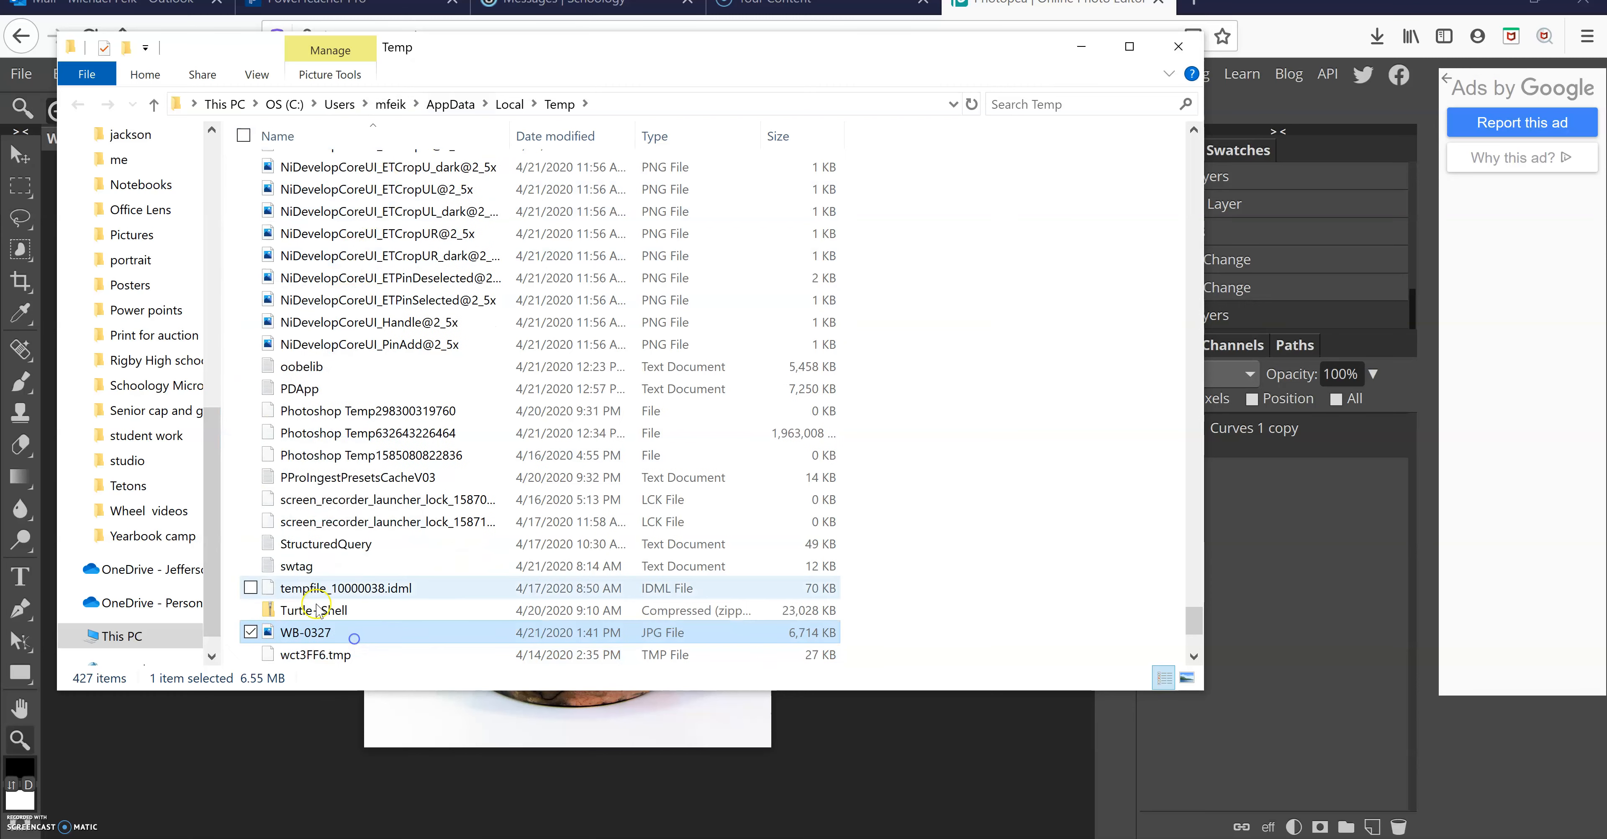
pyautogui.moveTo(213, 577); pyautogui.dragTo(214, 306)
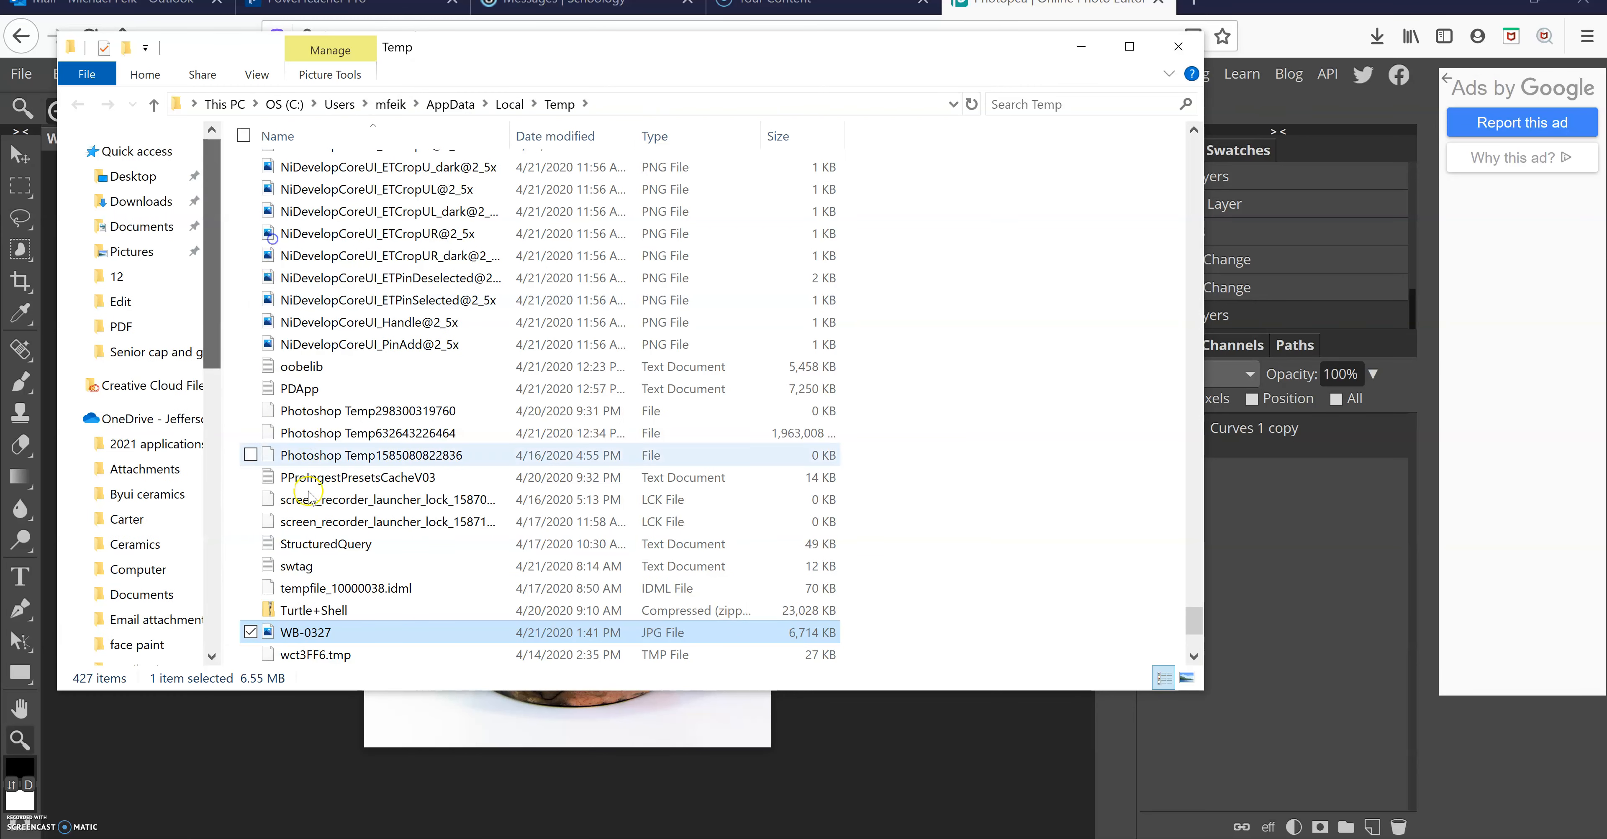
pyautogui.moveTo(315, 637); pyautogui.dragTo(136, 205)
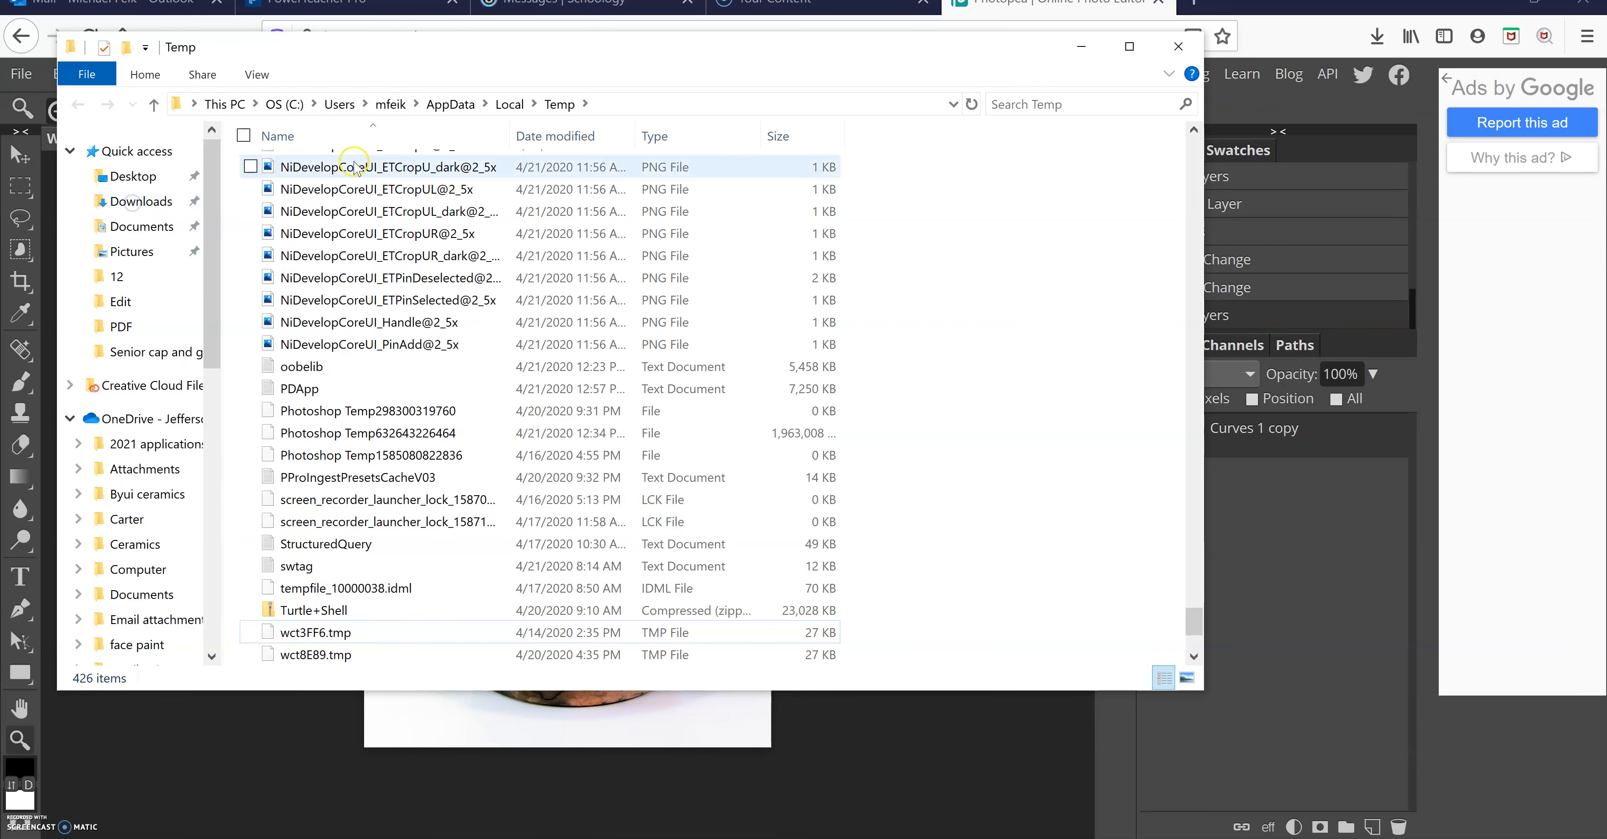
# Step: Minimize the file window and open WB-0327 from the Downloads folder in Photoshop
pyautogui.click(1093, 47)
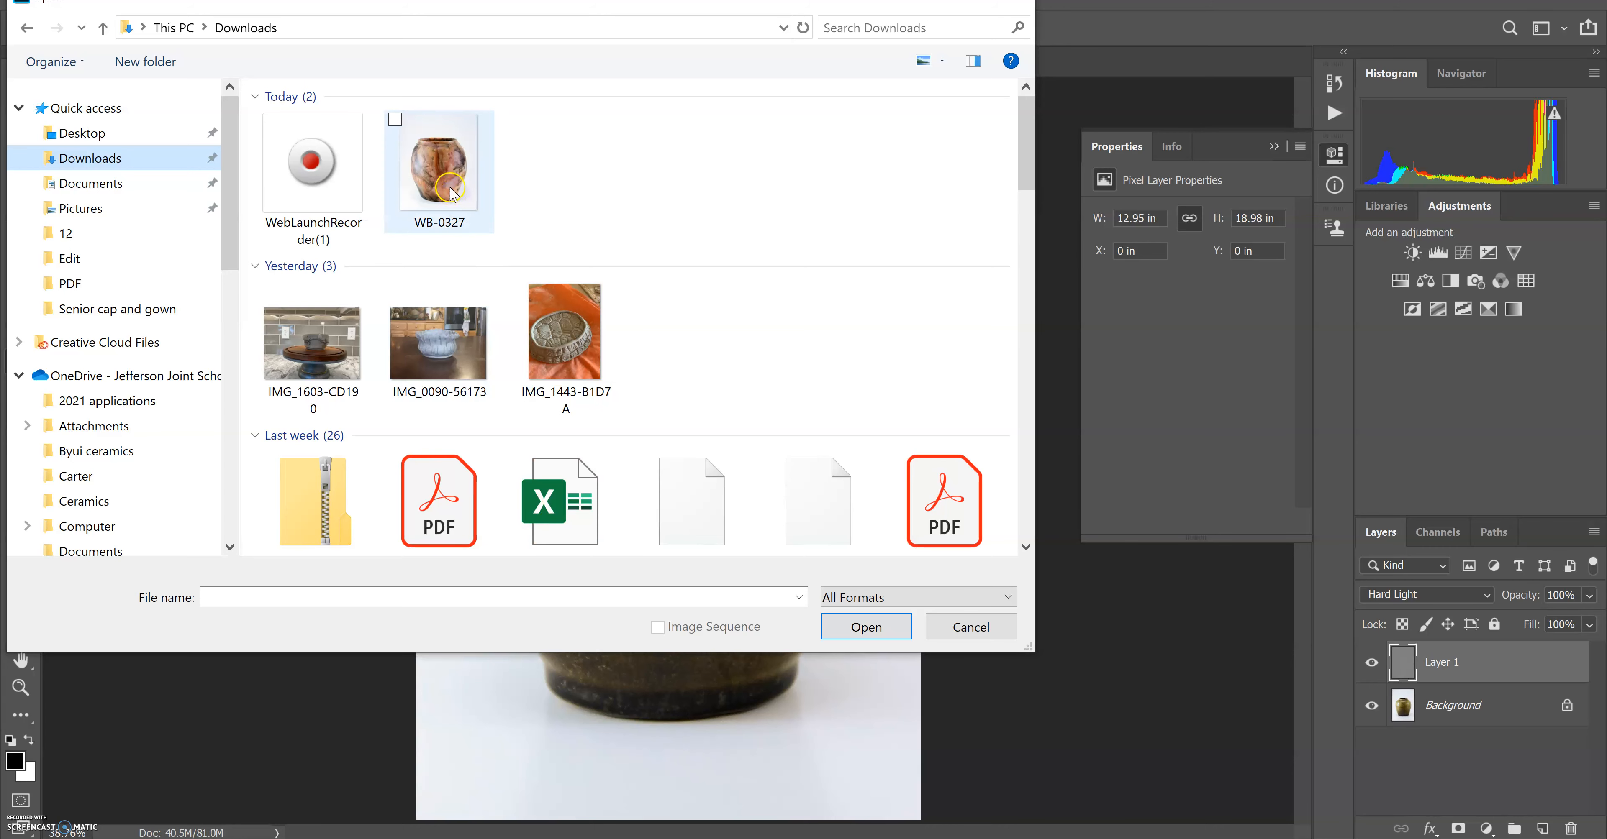
pyautogui.click(450, 187)
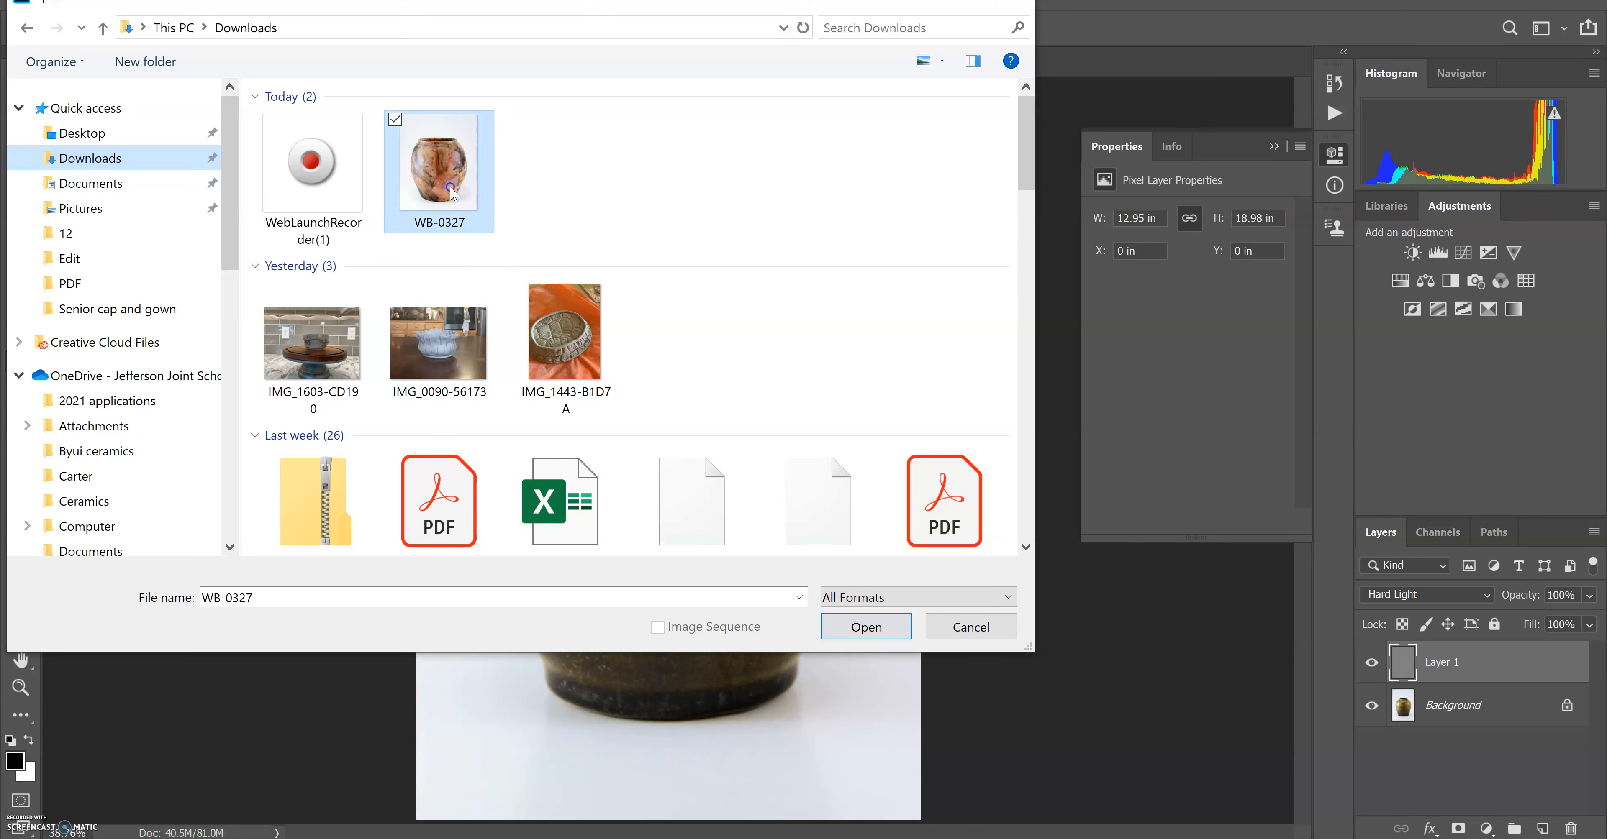
pyautogui.doubleClick(450, 187)
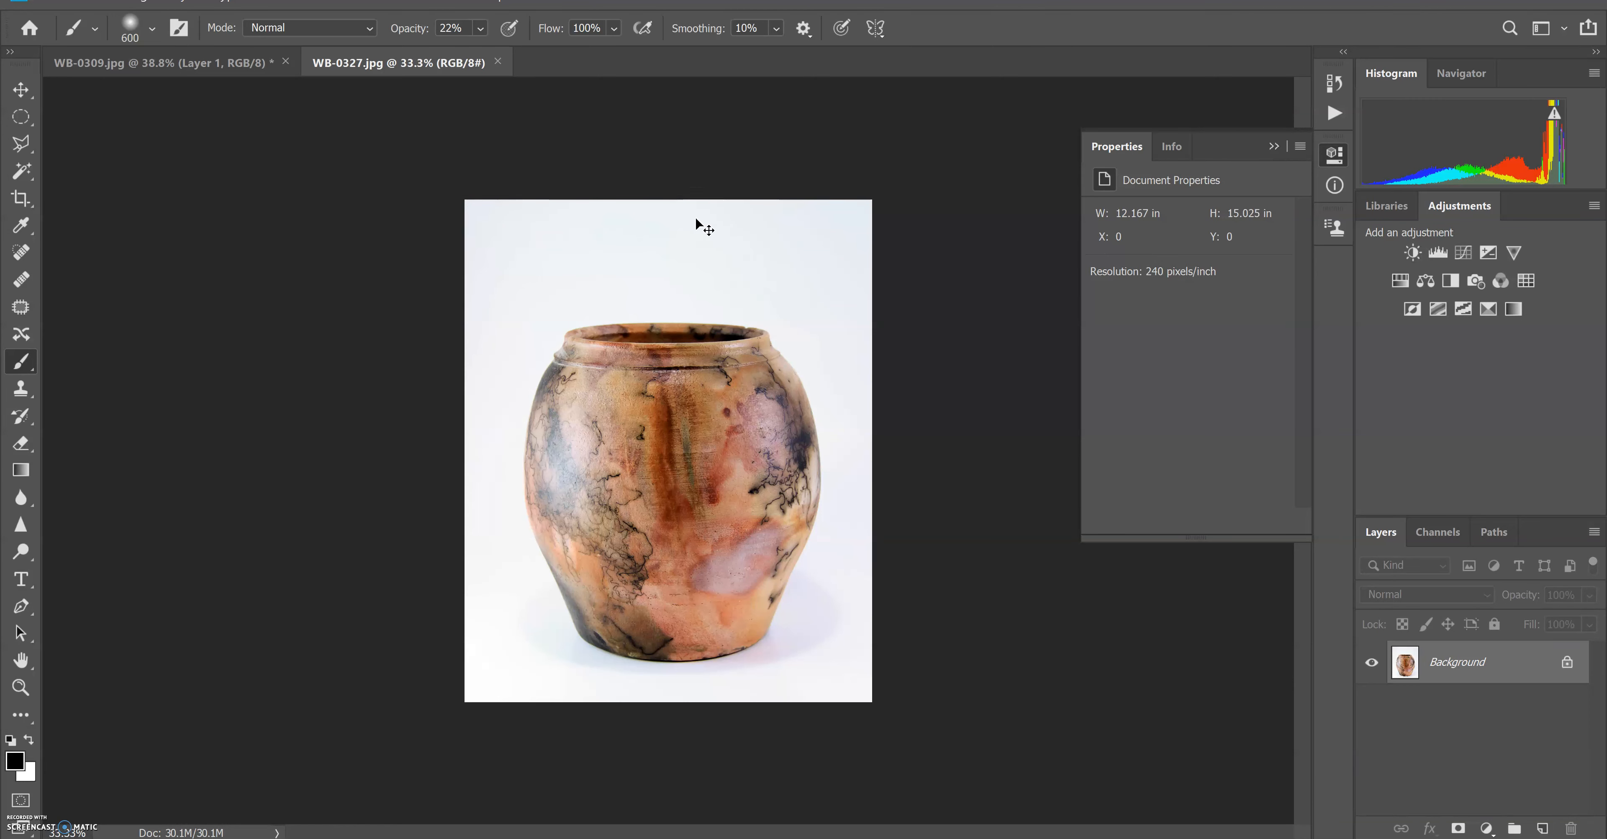
# Step: Examine WB-0327.jpg's dimensions, resolution and surface detail in Image Size, cancel the dialog, and close the photo
pyautogui.hotkey('ctrl', 'alt', 'i')
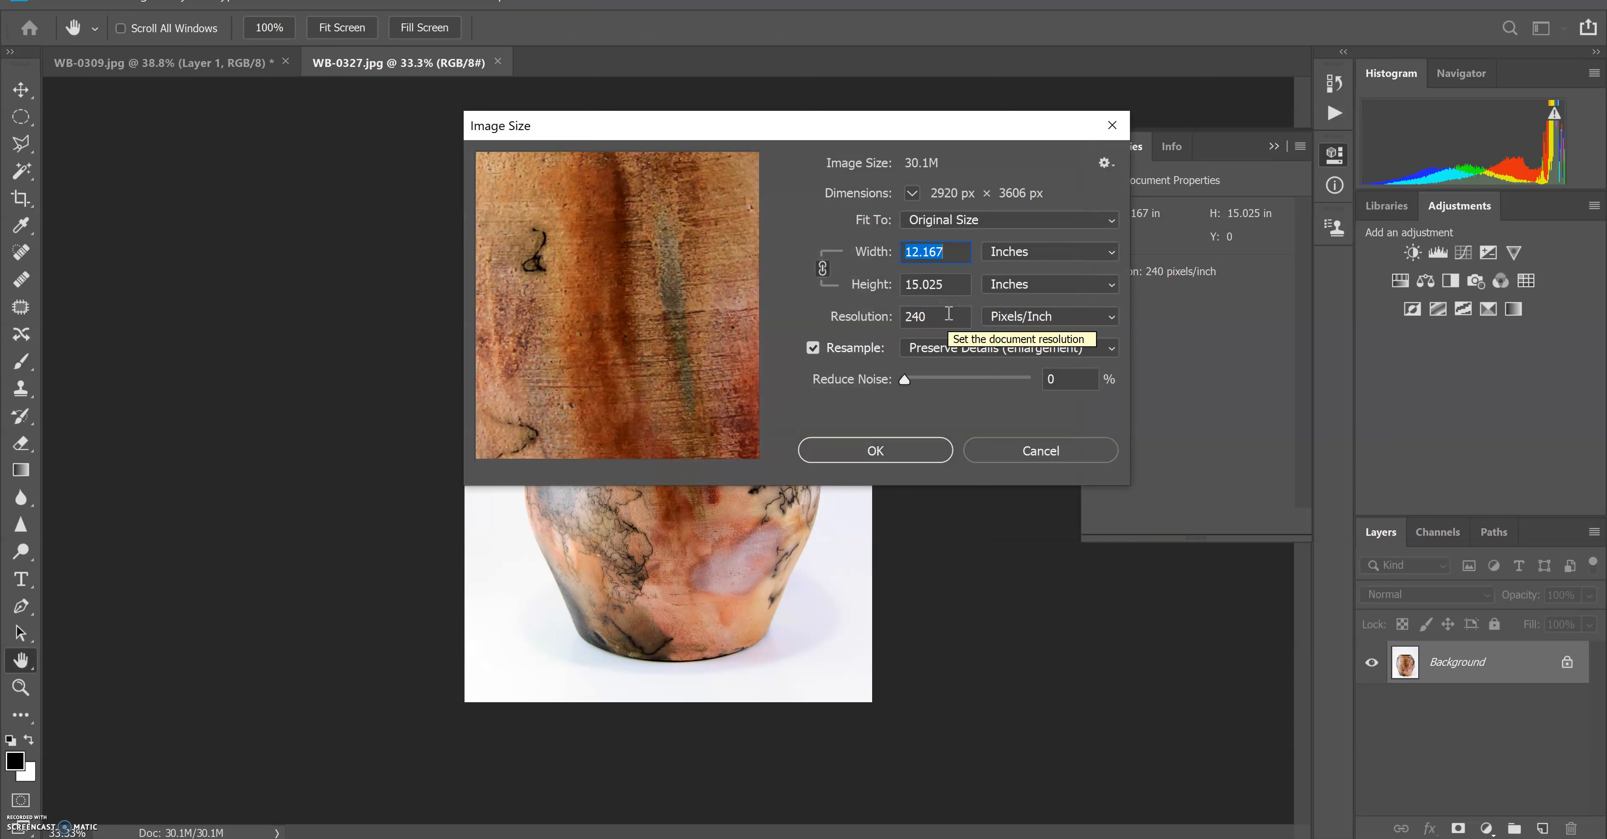
pyautogui.moveTo(661, 262); pyautogui.dragTo(659, 368)
pyautogui.moveTo(589, 254); pyautogui.dragTo(694, 335)
pyautogui.moveTo(617, 280); pyautogui.dragTo(639, 247)
pyautogui.moveTo(592, 381); pyautogui.dragTo(664, 244)
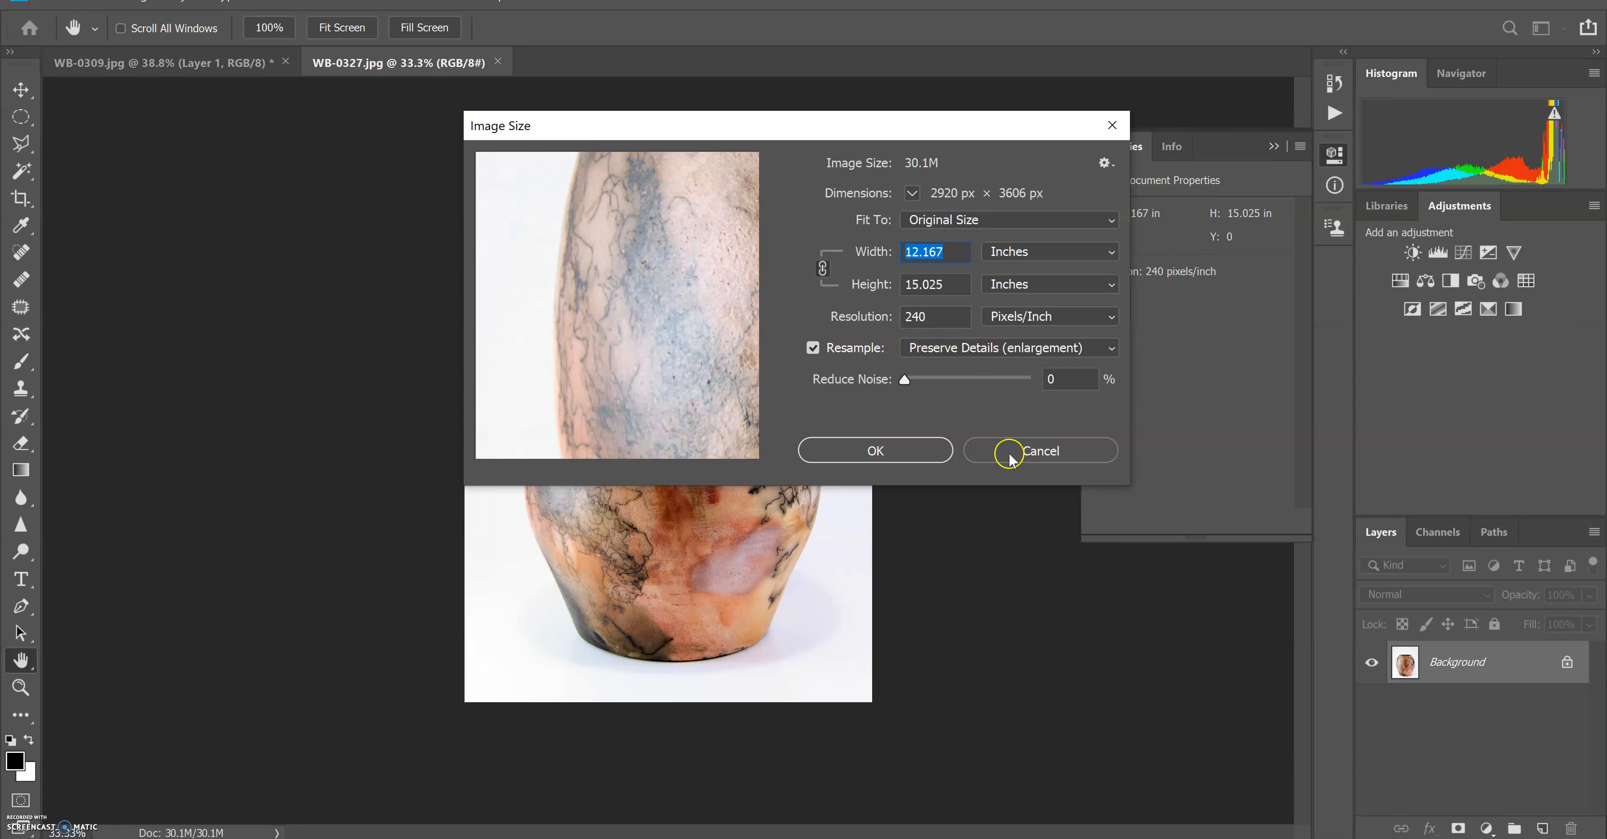
pyautogui.moveTo(698, 325); pyautogui.dragTo(573, 258)
pyautogui.moveTo(686, 261)
pyautogui.mouseDown()
pyautogui.moveTo(707, 369)
pyautogui.moveTo(677, 243)
pyautogui.mouseUp()
pyautogui.moveTo(704, 408); pyautogui.dragTo(590, 295)
pyautogui.moveTo(716, 289); pyautogui.dragTo(731, 340)
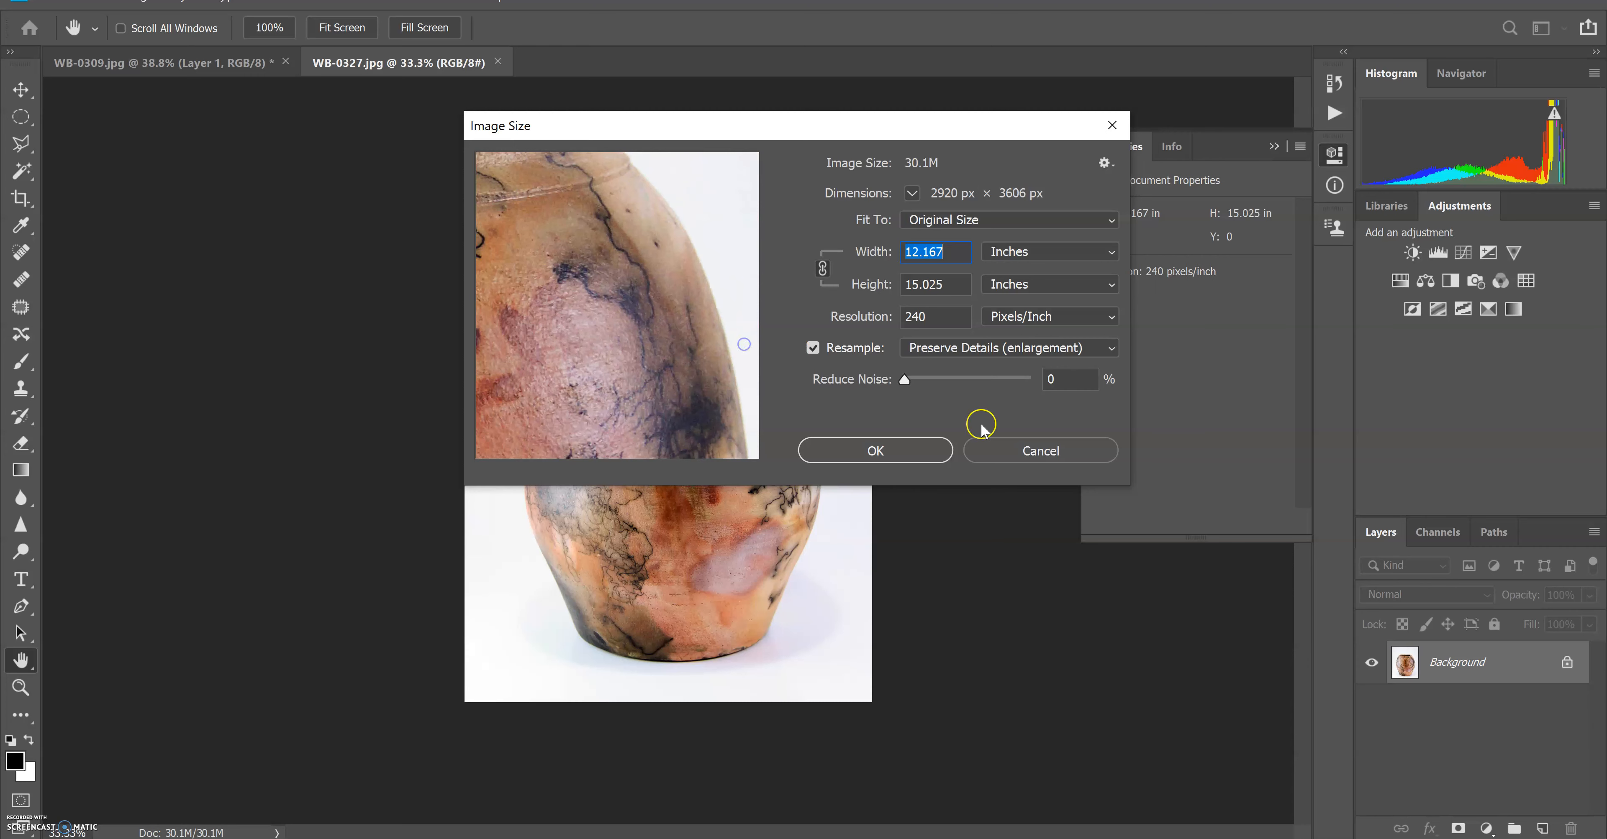
pyautogui.click(1028, 452)
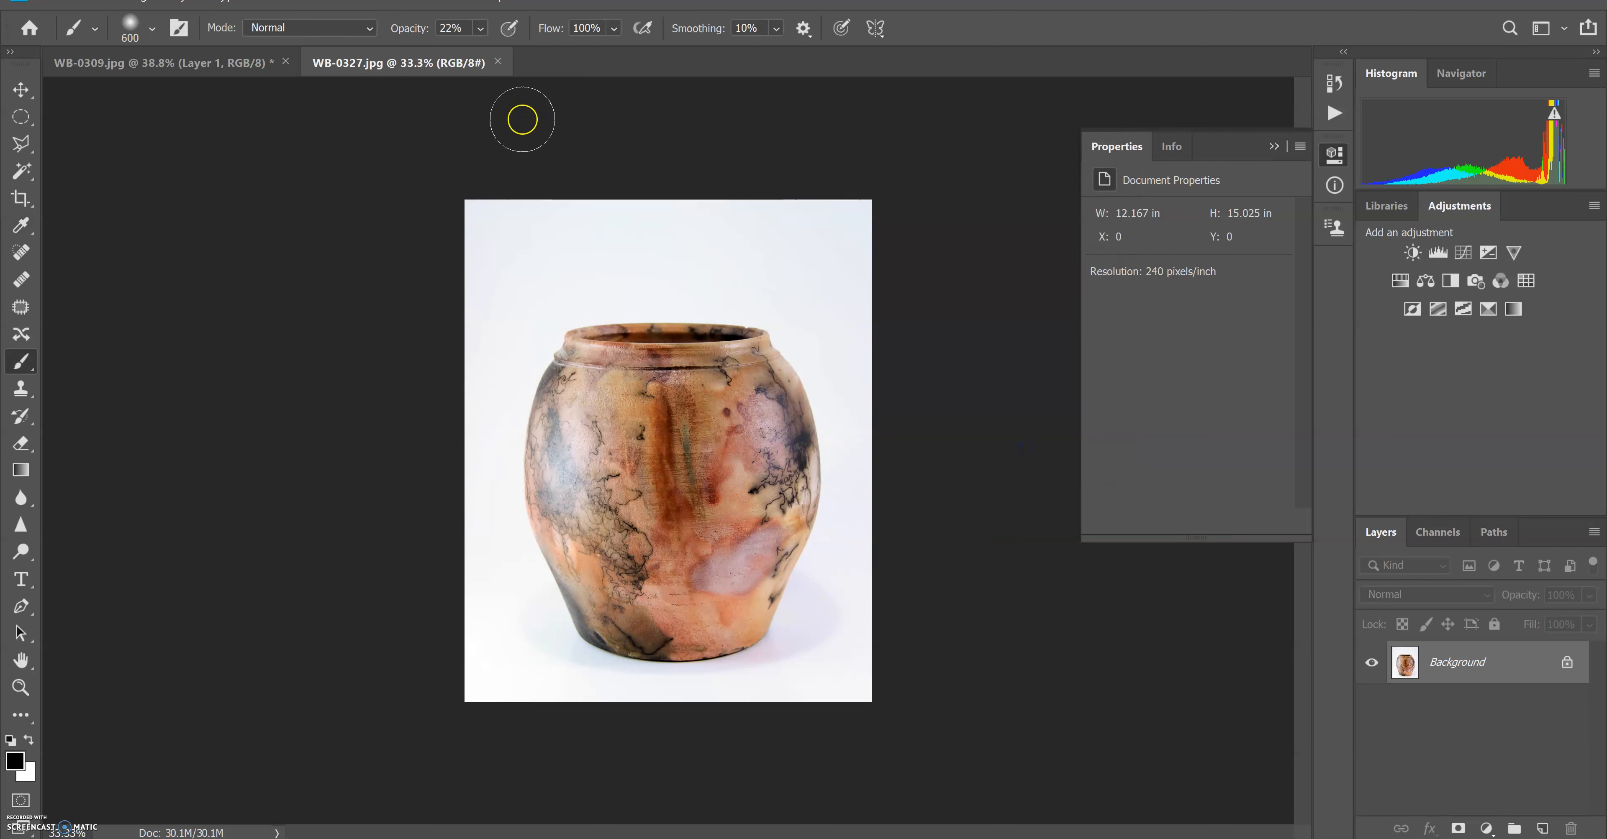
pyautogui.click(497, 62)
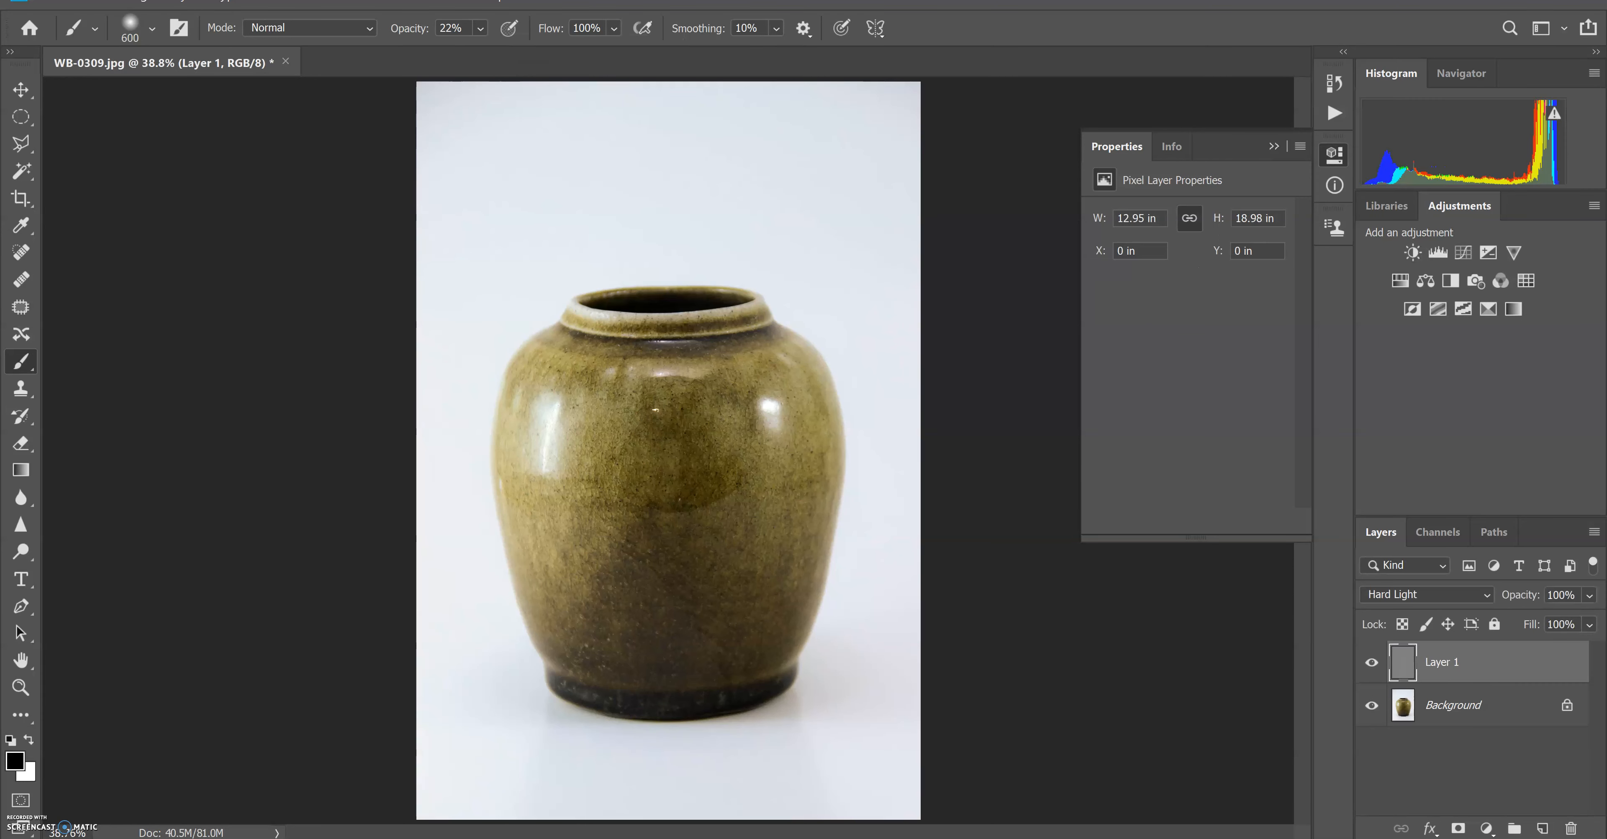